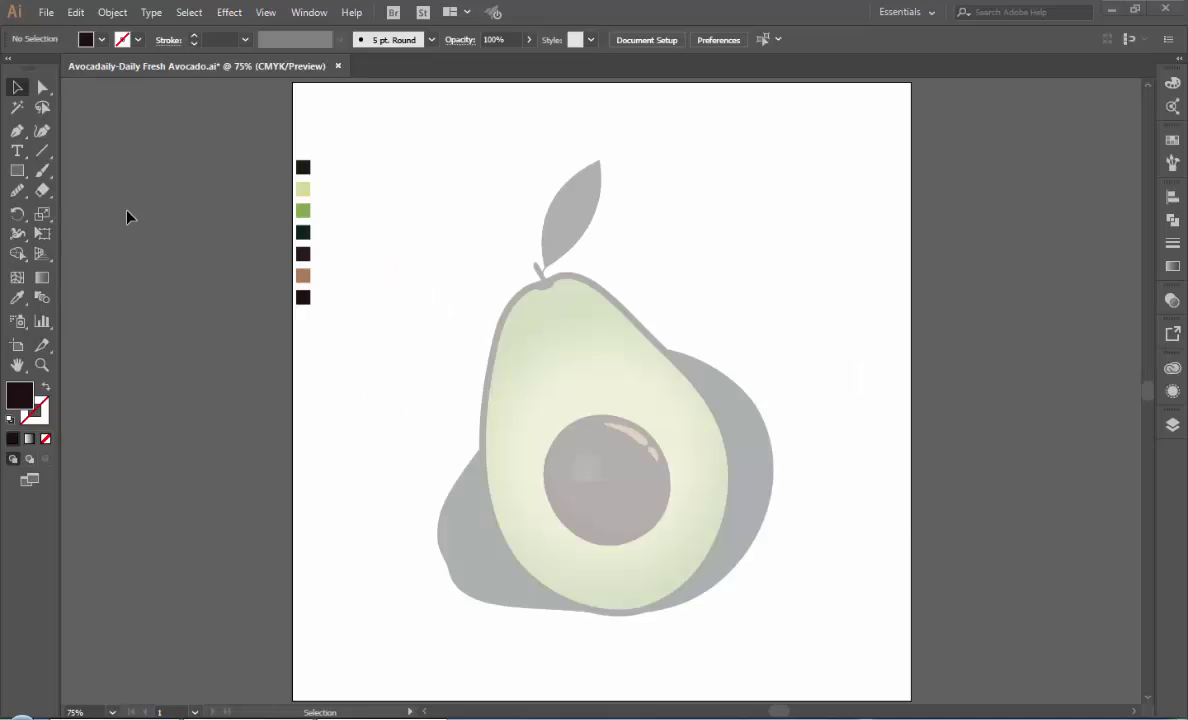
# - Pen-trace the avocado outline from the stem base down the left edge
pyautogui.press('p')
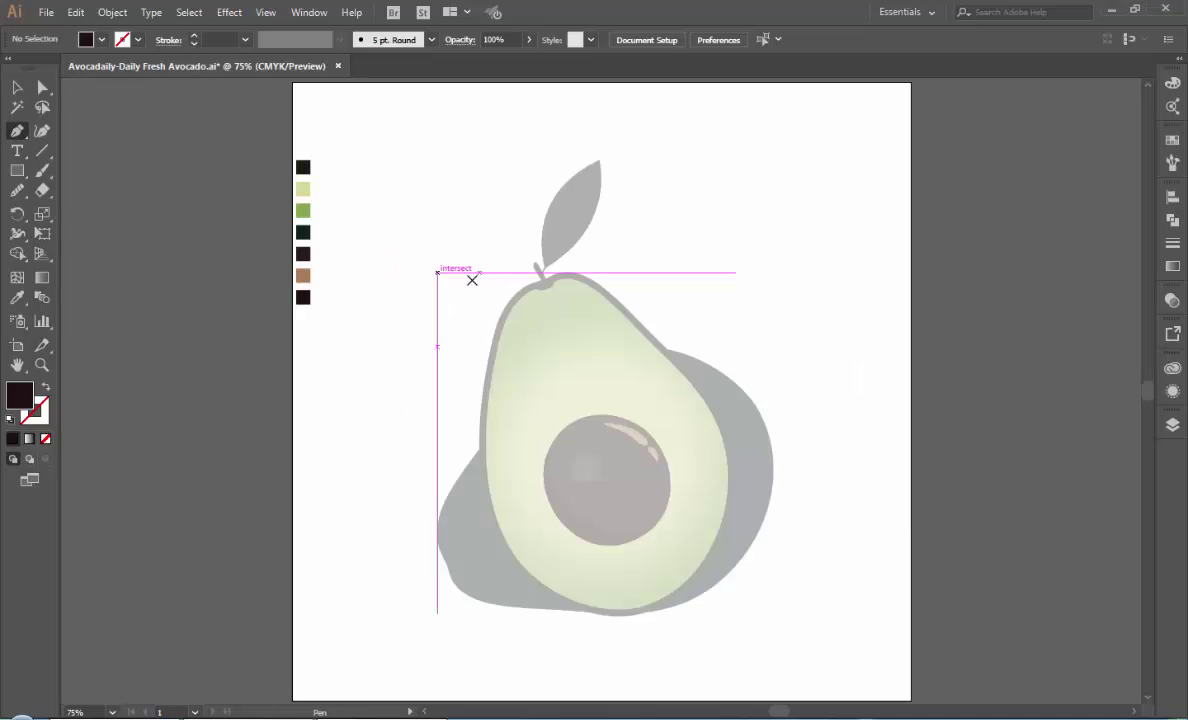
pyautogui.scroll(2, 472, 276)
pyautogui.scroll(1, 469, 267)
pyautogui.scroll(1, 469, 267)
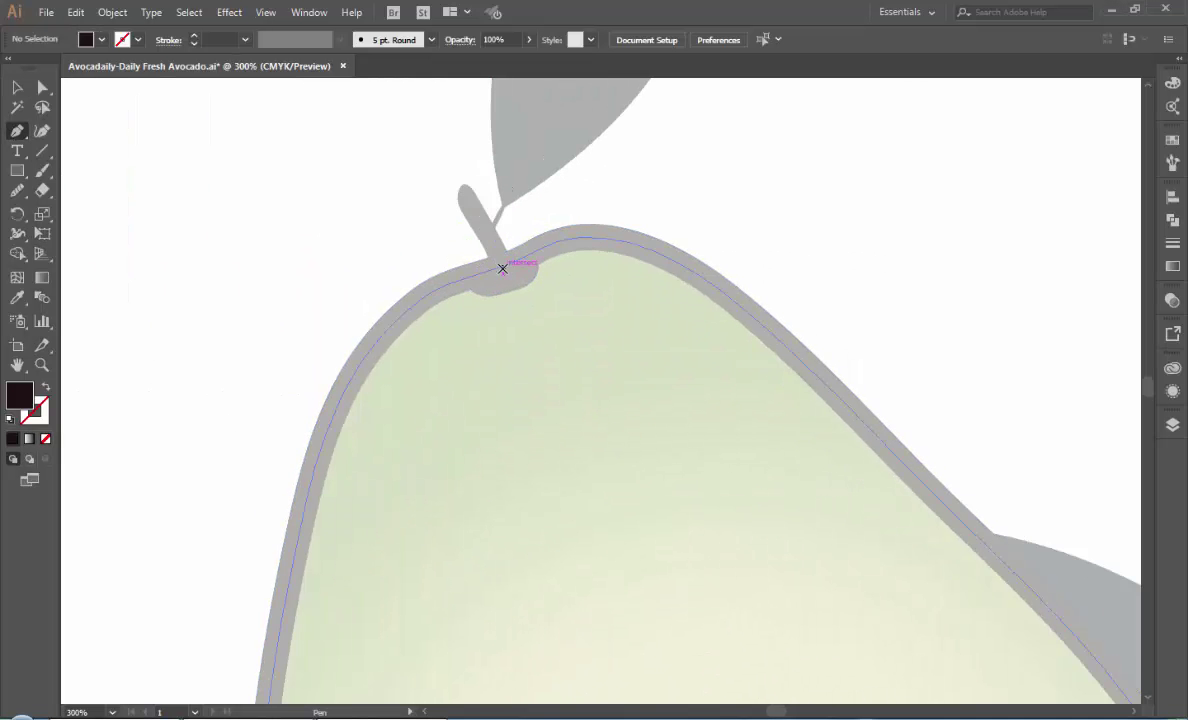
pyautogui.click(500, 262)
pyautogui.scroll(-2, 290, 465)
pyautogui.moveTo(309, 380); pyautogui.dragTo(242, 592)
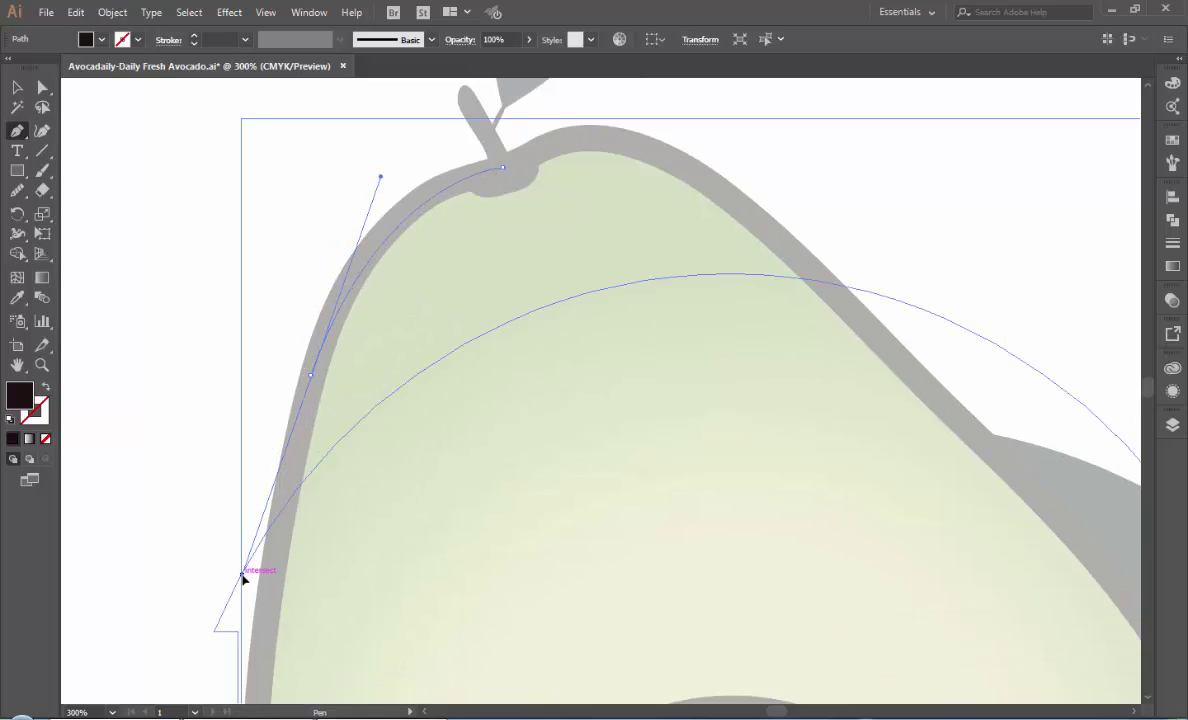
pyautogui.scroll(-1, 301, 583)
pyautogui.scroll(-3, 301, 583)
pyautogui.scroll(-2, 299, 545)
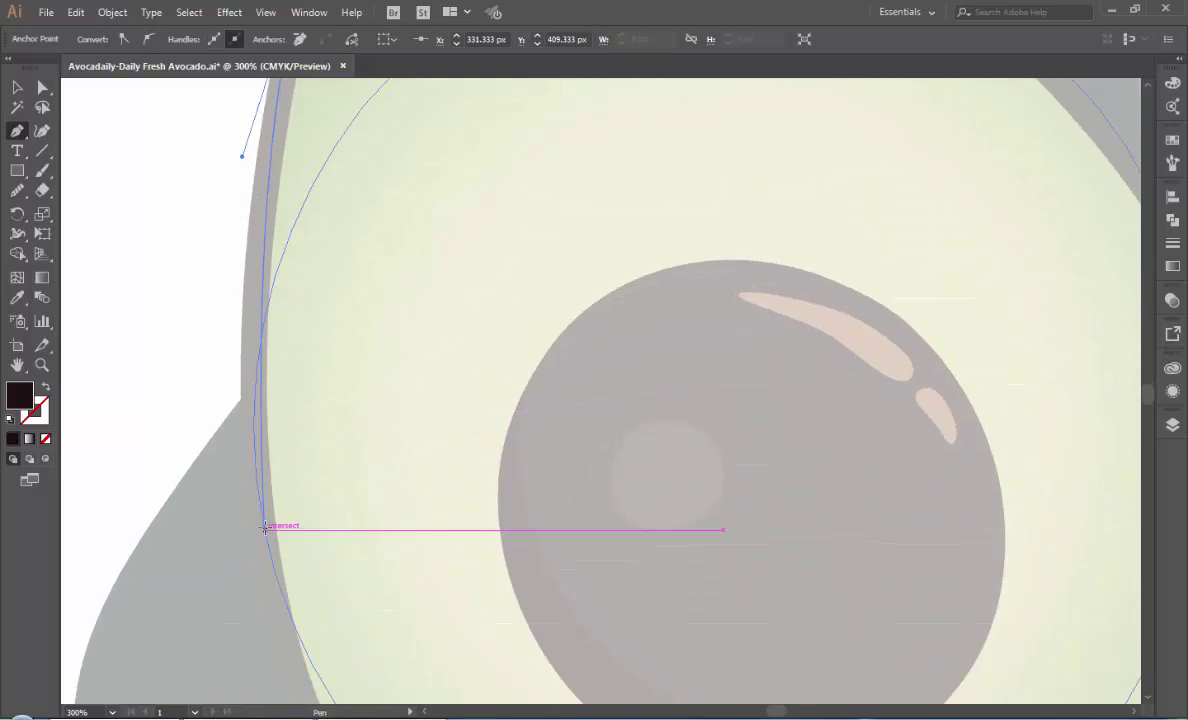
pyautogui.scroll(-1, 298, 533)
pyautogui.scroll(-1, 300, 543)
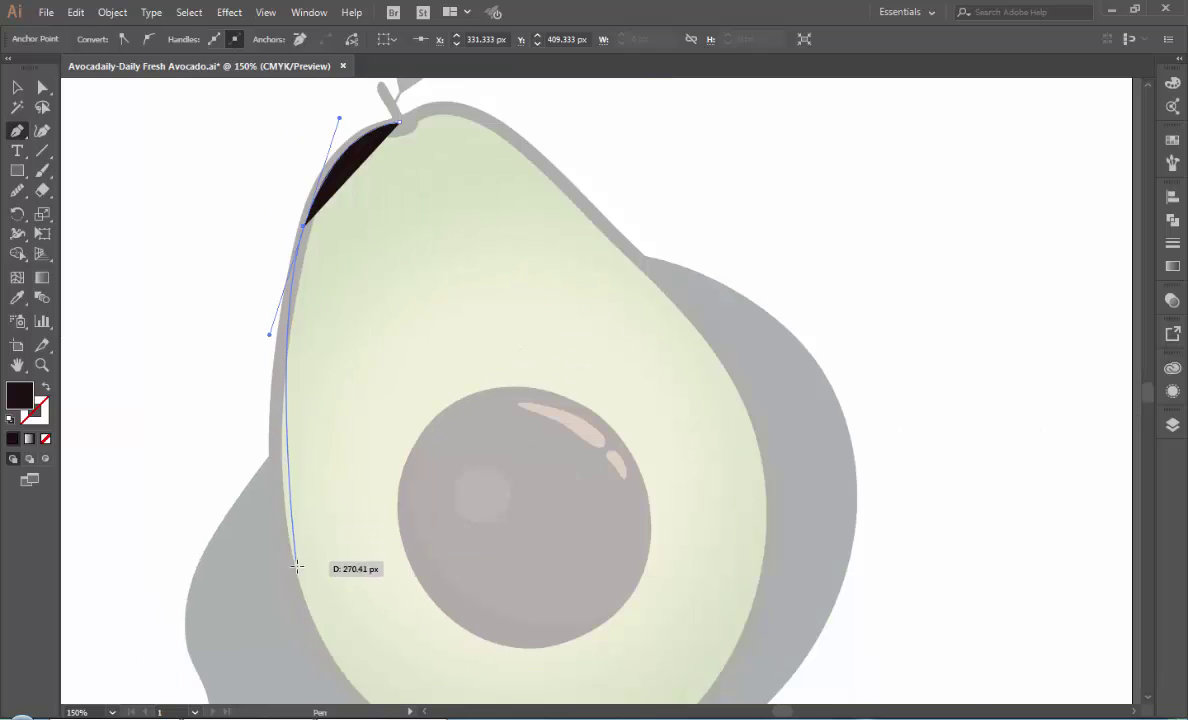
pyautogui.moveTo(302, 562)
pyautogui.mouseDown()
pyautogui.moveTo(340, 606)
pyautogui.moveTo(345, 637)
pyautogui.mouseUp()
pyautogui.click(304, 564)
# - Continue the path along the bottom, right and upper edges and close it at the stem
pyautogui.scroll(-3, 305, 569)
pyautogui.moveTo(602, 577); pyautogui.dragTo(784, 521)
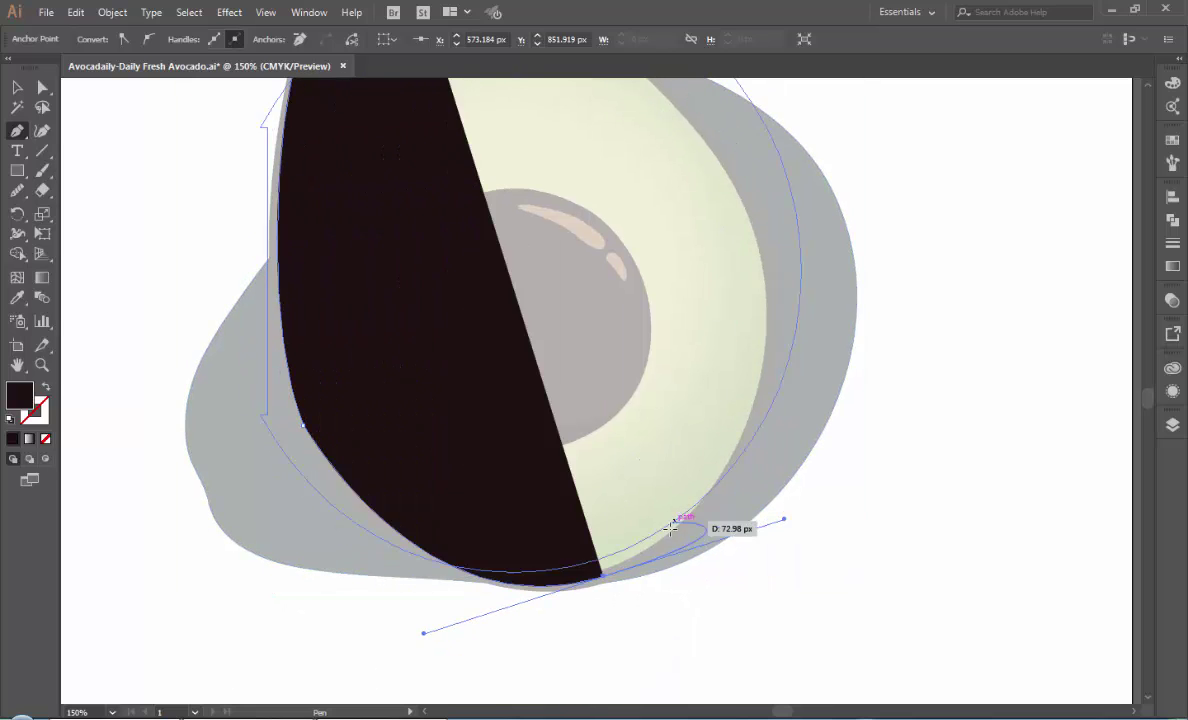
pyautogui.click(771, 303)
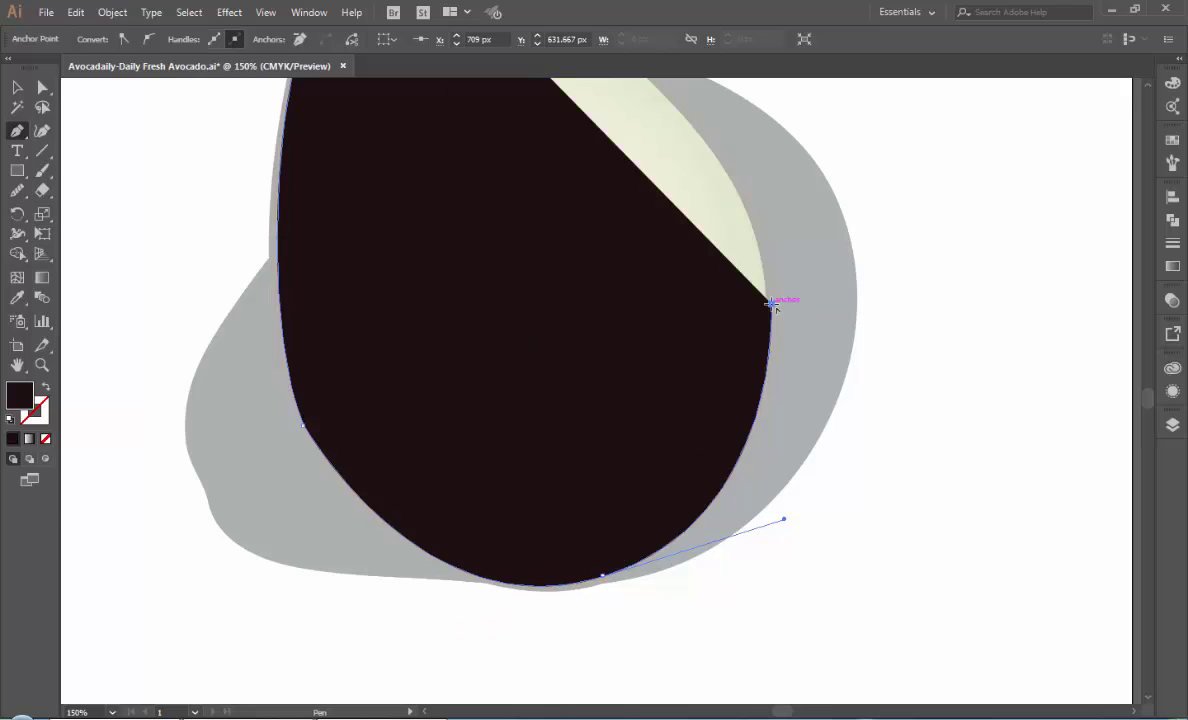
pyautogui.scroll(4, 765, 285)
pyautogui.scroll(1, 688, 293)
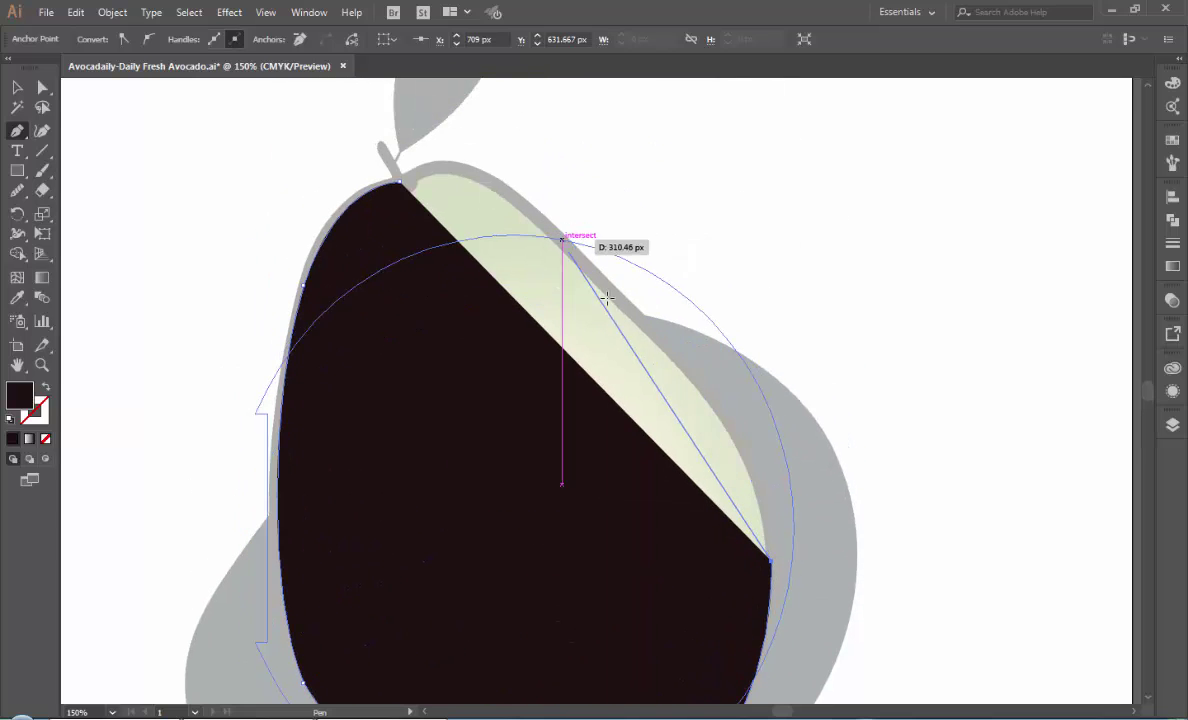
pyautogui.moveTo(632, 313)
pyautogui.mouseDown()
pyautogui.moveTo(495, 230)
pyautogui.moveTo(446, 182)
pyautogui.mouseUp()
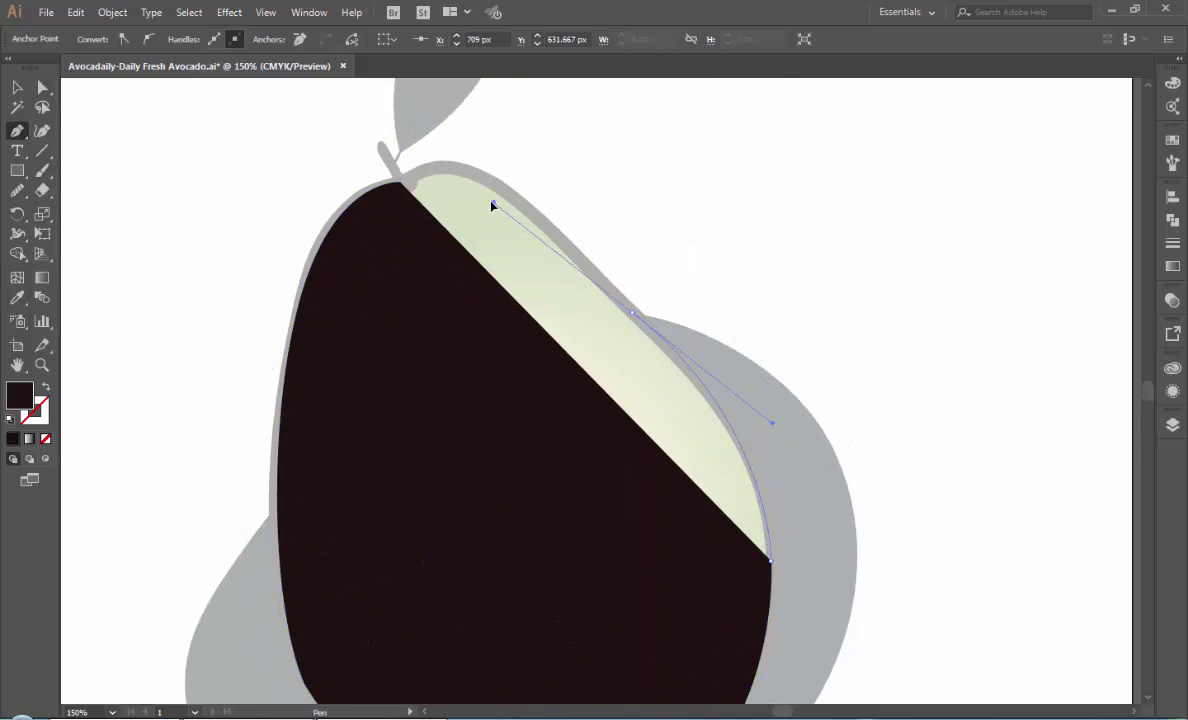
pyautogui.moveTo(632, 313); pyautogui.dragTo(638, 318)
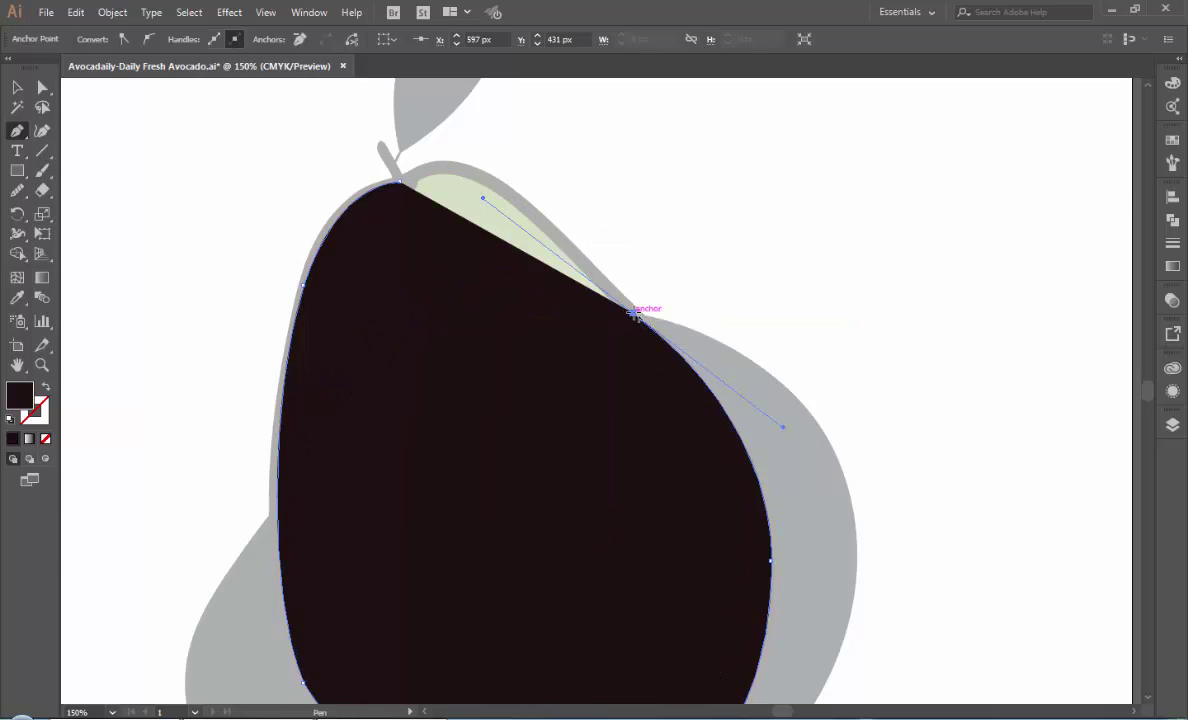
pyautogui.moveTo(436, 167)
pyautogui.mouseDown()
pyautogui.moveTo(400, 182)
pyautogui.moveTo(405, 207)
pyautogui.mouseUp()
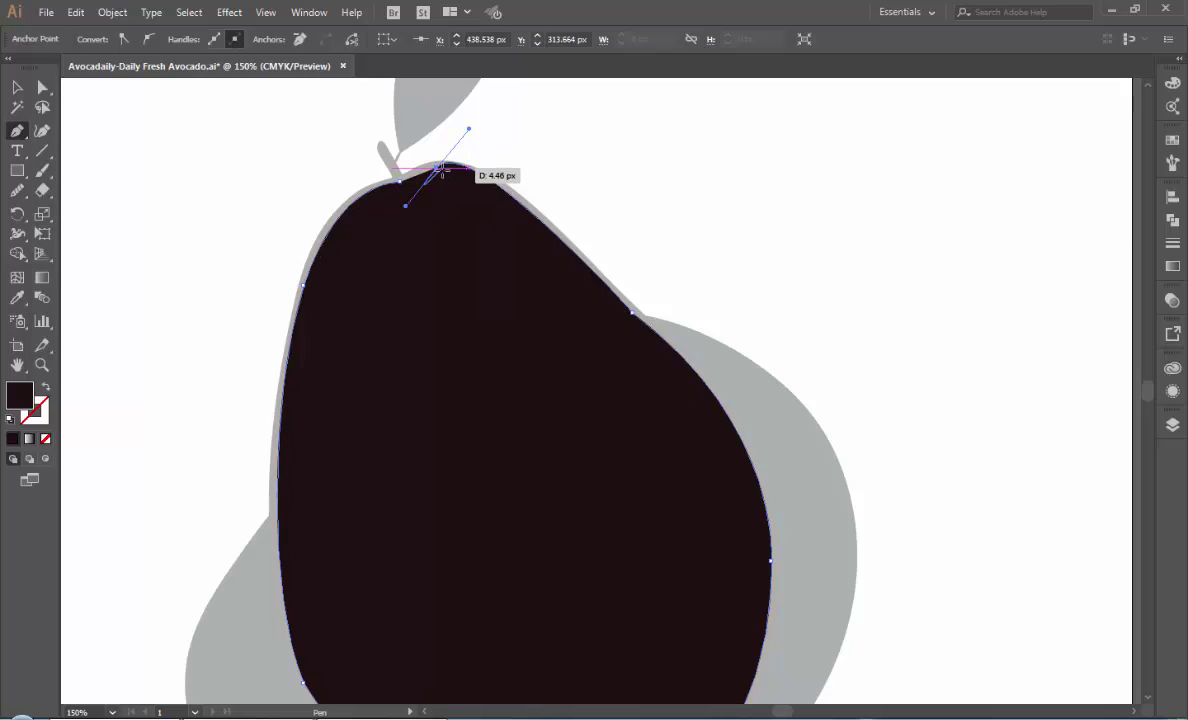
pyautogui.click(436, 167)
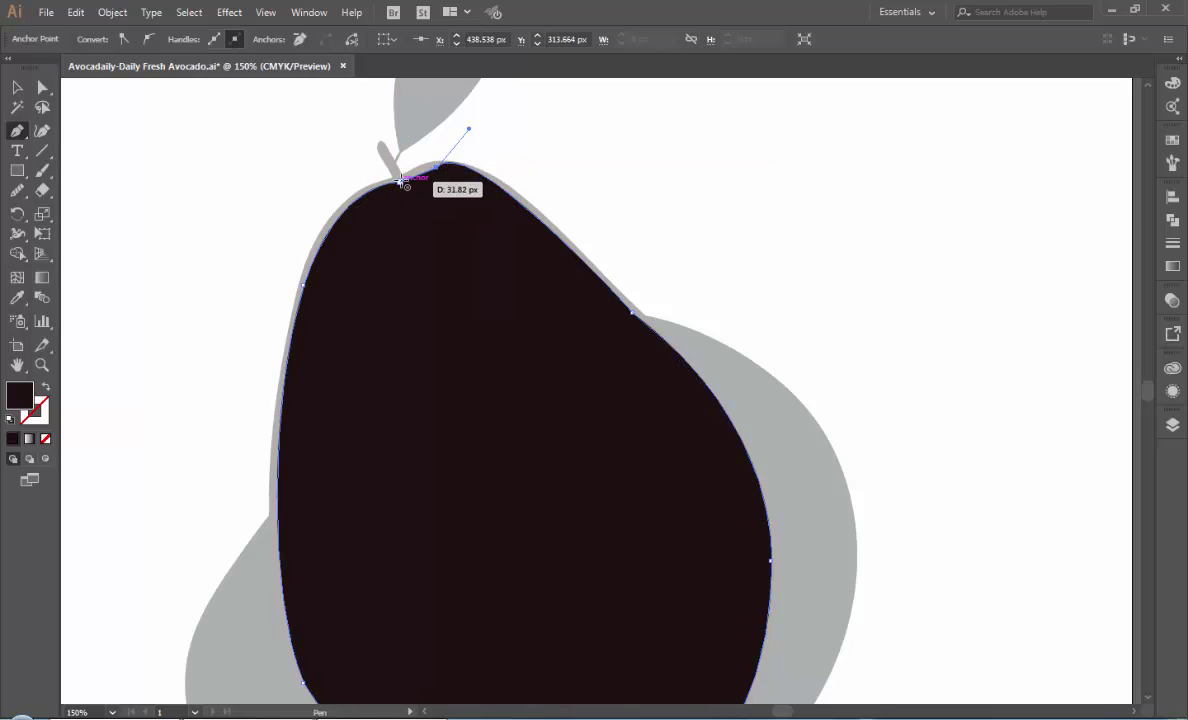
# - Smooth the bumpy top edge of the traced shape and reselect it
pyautogui.click(17, 87)
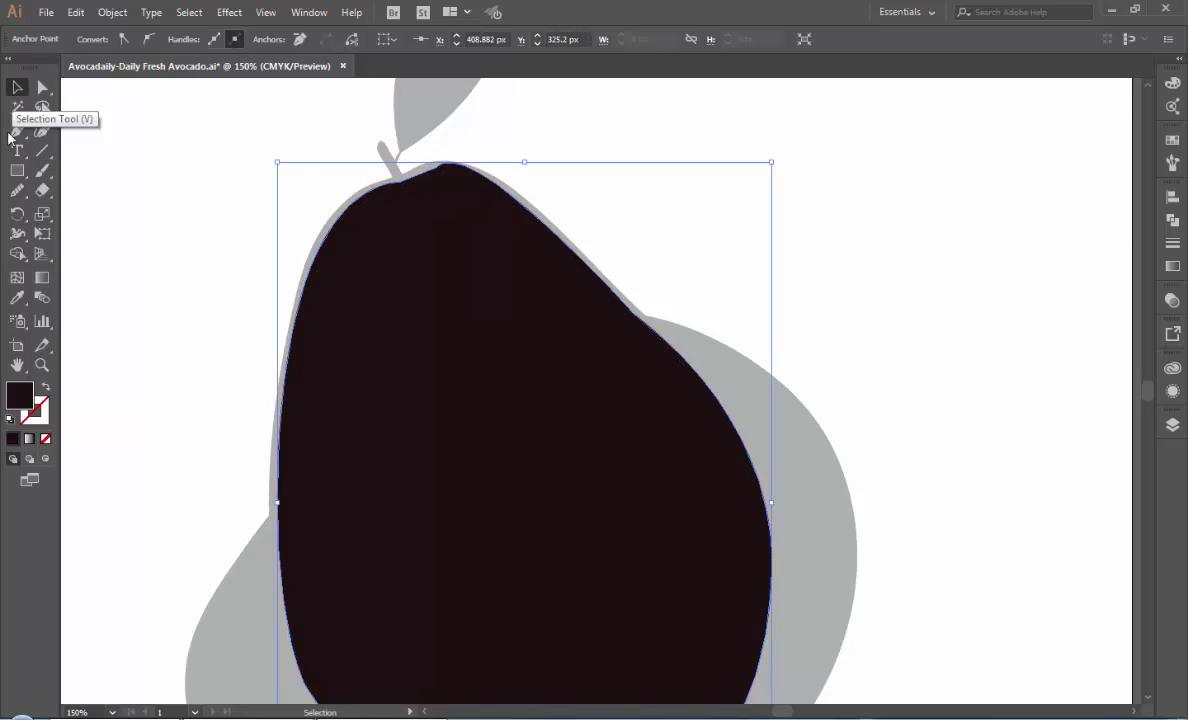
pyautogui.click(17, 190)
pyautogui.moveTo(438, 168); pyautogui.dragTo(432, 160)
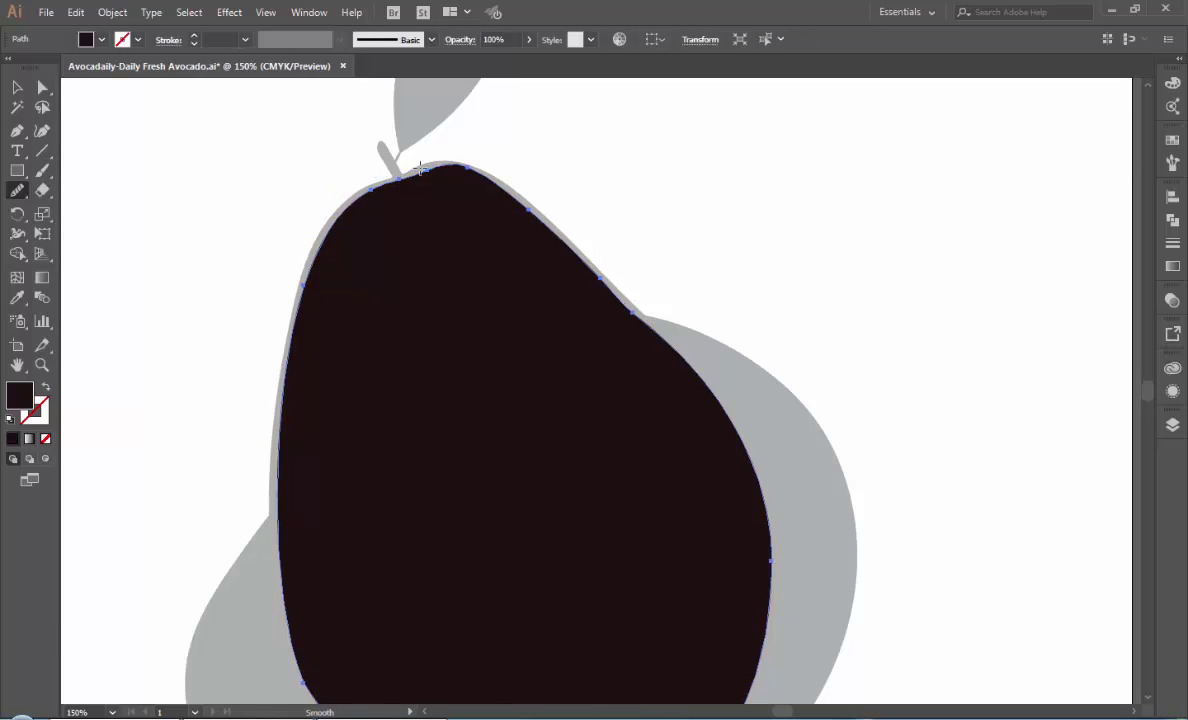
pyautogui.click(20, 89)
pyautogui.click(82, 125)
pyautogui.click(438, 340)
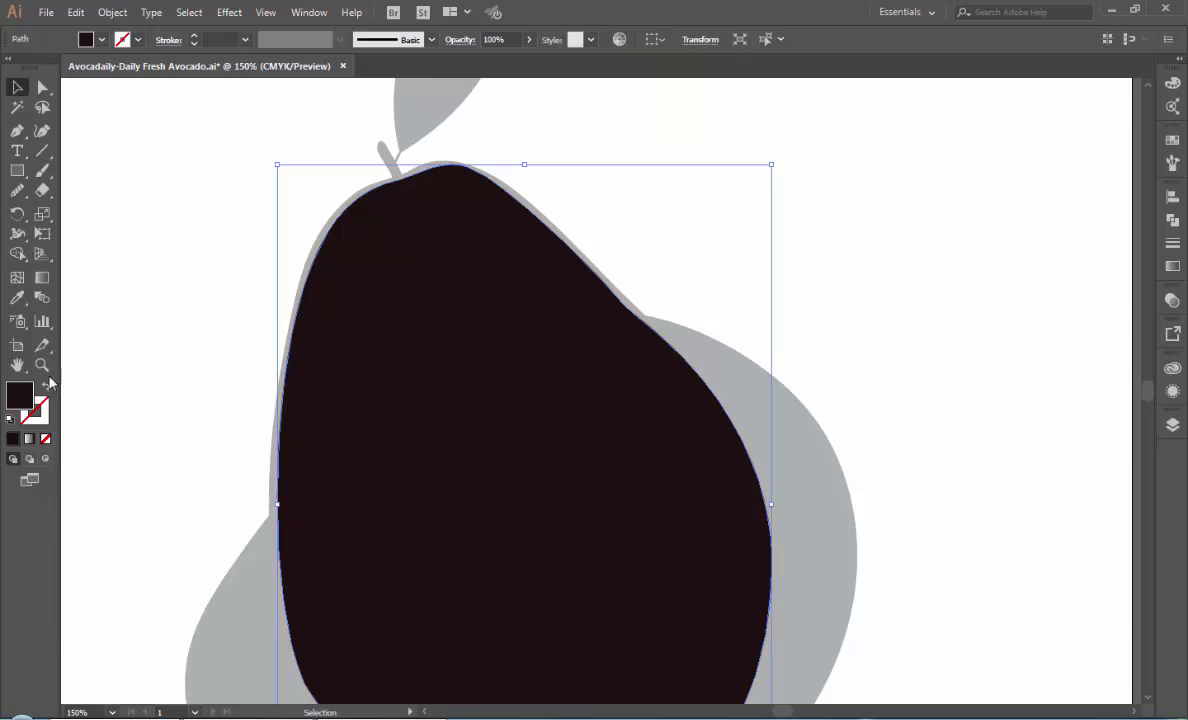
# - Swap the shape's dark fill into a 10 pt stroke with no fill
pyautogui.click(50, 381)
pyautogui.click(245, 39)
pyautogui.click(258, 275)
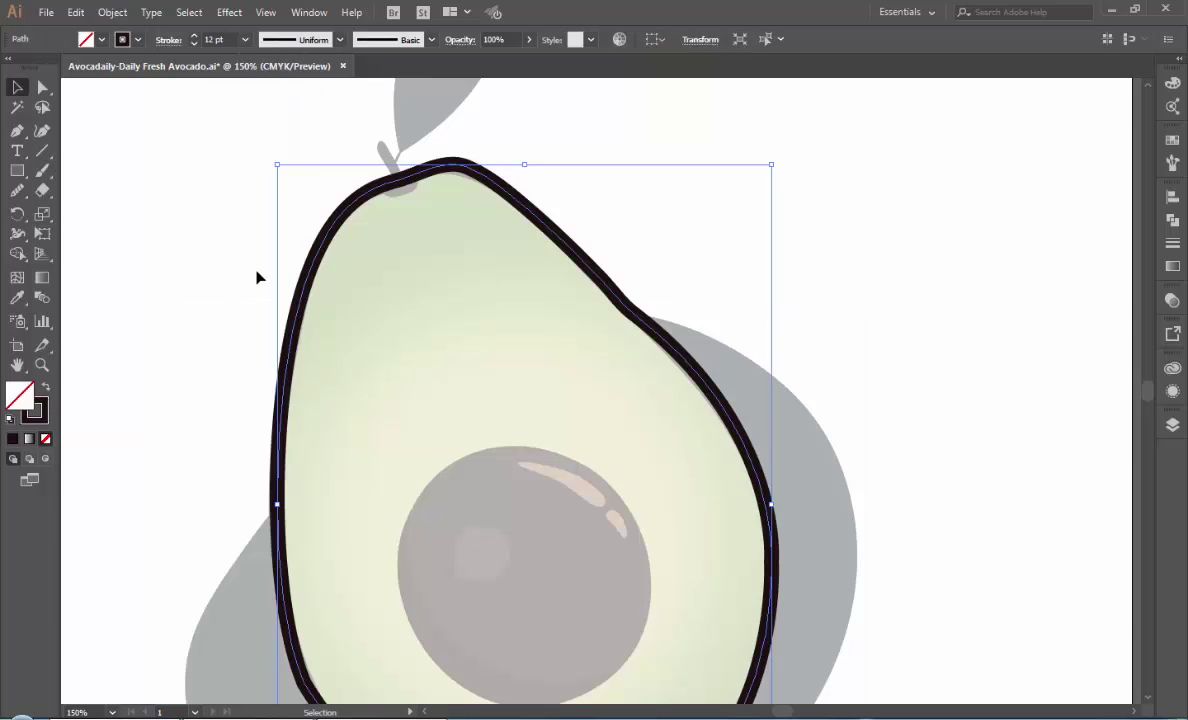
pyautogui.click(245, 39)
pyautogui.click(262, 257)
# - Smooth the outline's right edge, then fit the artboard in view
pyautogui.click(17, 190)
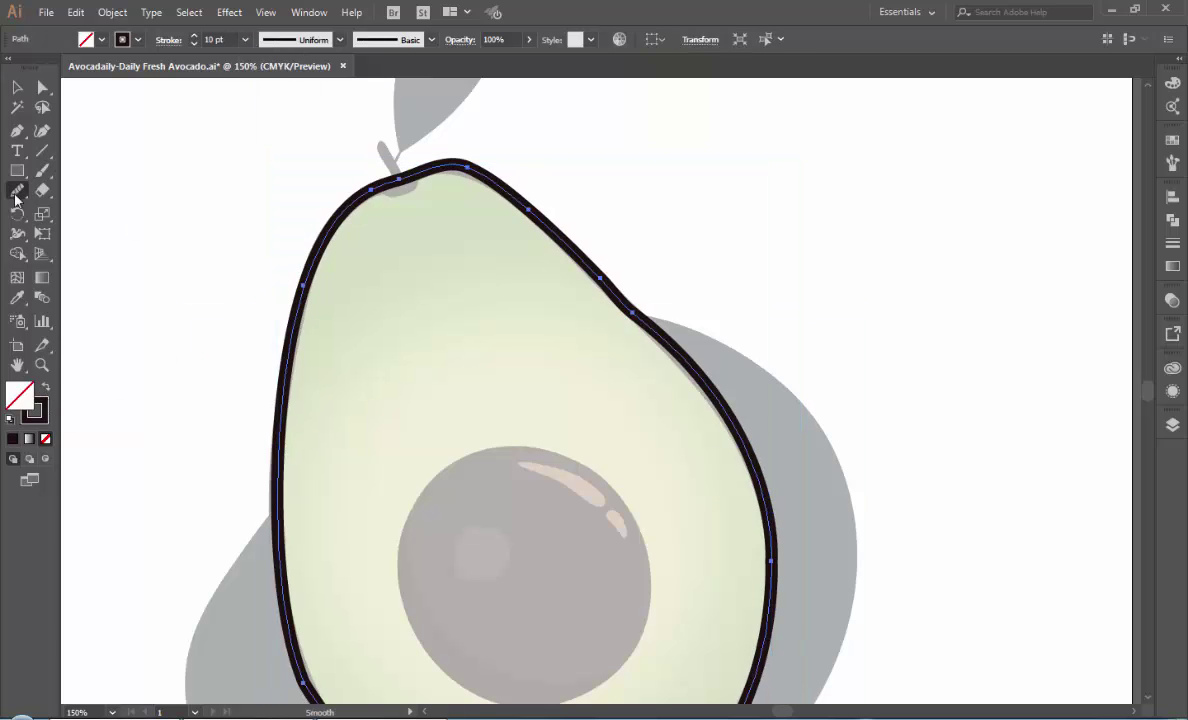
pyautogui.moveTo(643, 320); pyautogui.dragTo(645, 322)
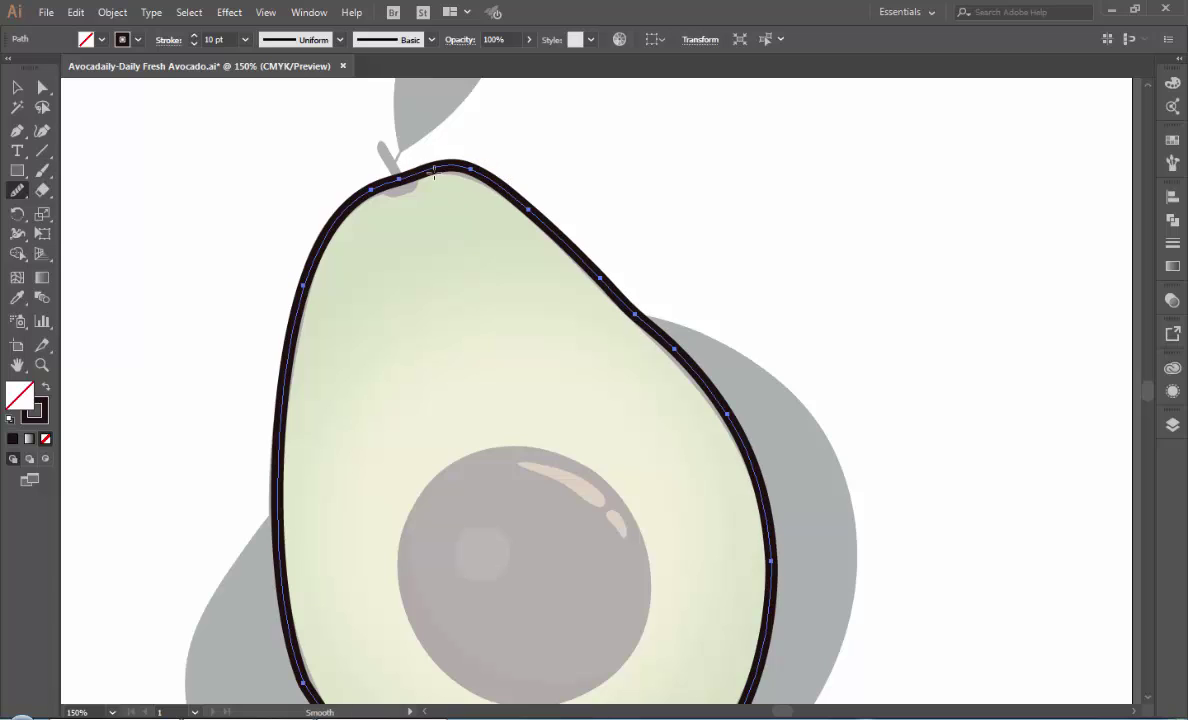
pyautogui.press('v')
pyautogui.click(143, 214)
pyautogui.hotkey('ctrl', '0')
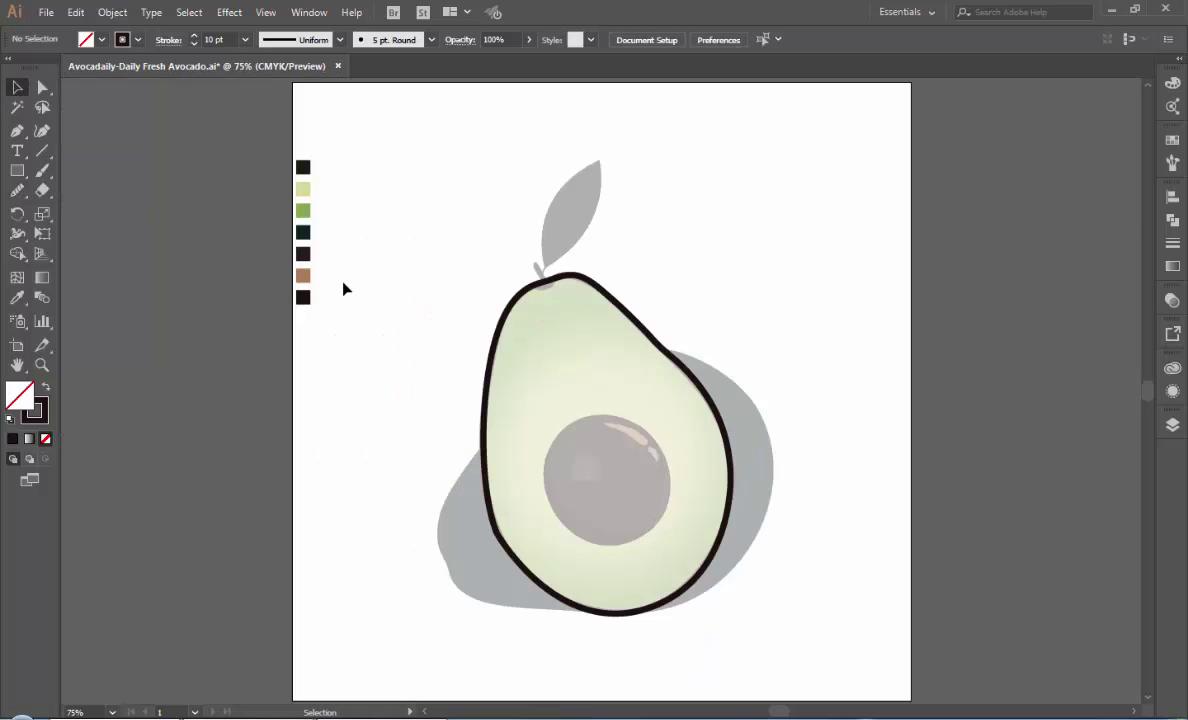
# - Zoom in and smooth the outline's left edge, then fit the artboard again
pyautogui.click(497, 520)
pyautogui.hotkey('ctrl', '+')
pyautogui.hotkey('ctrl', '+')
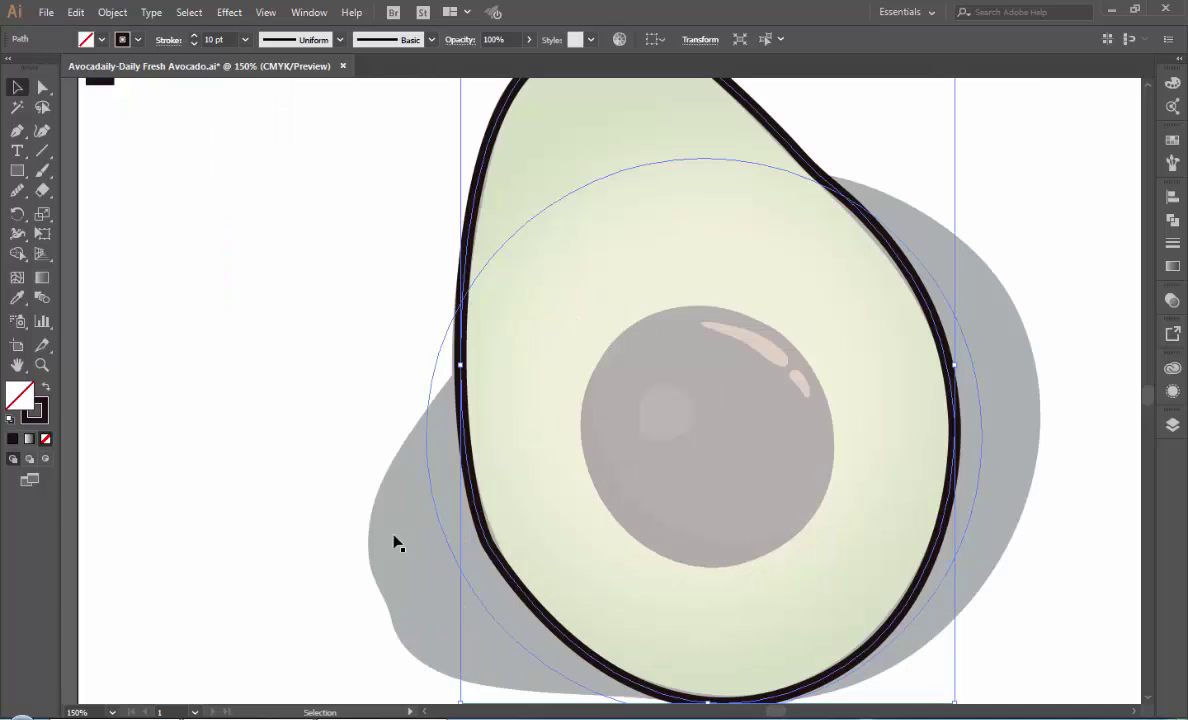
pyautogui.click(17, 190)
pyautogui.moveTo(477, 522); pyautogui.dragTo(463, 180)
pyautogui.scroll(-2, 666, 500)
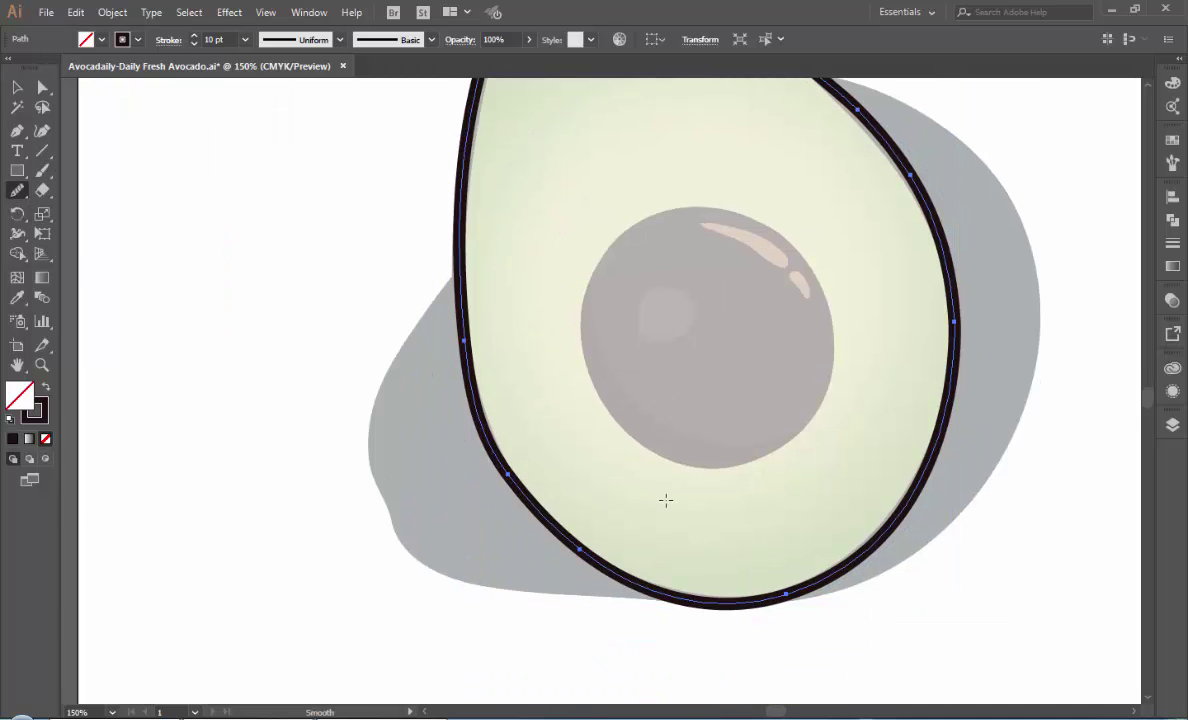
pyautogui.scroll(5, 387, 453)
pyautogui.scroll(1, 387, 453)
pyautogui.press('v')
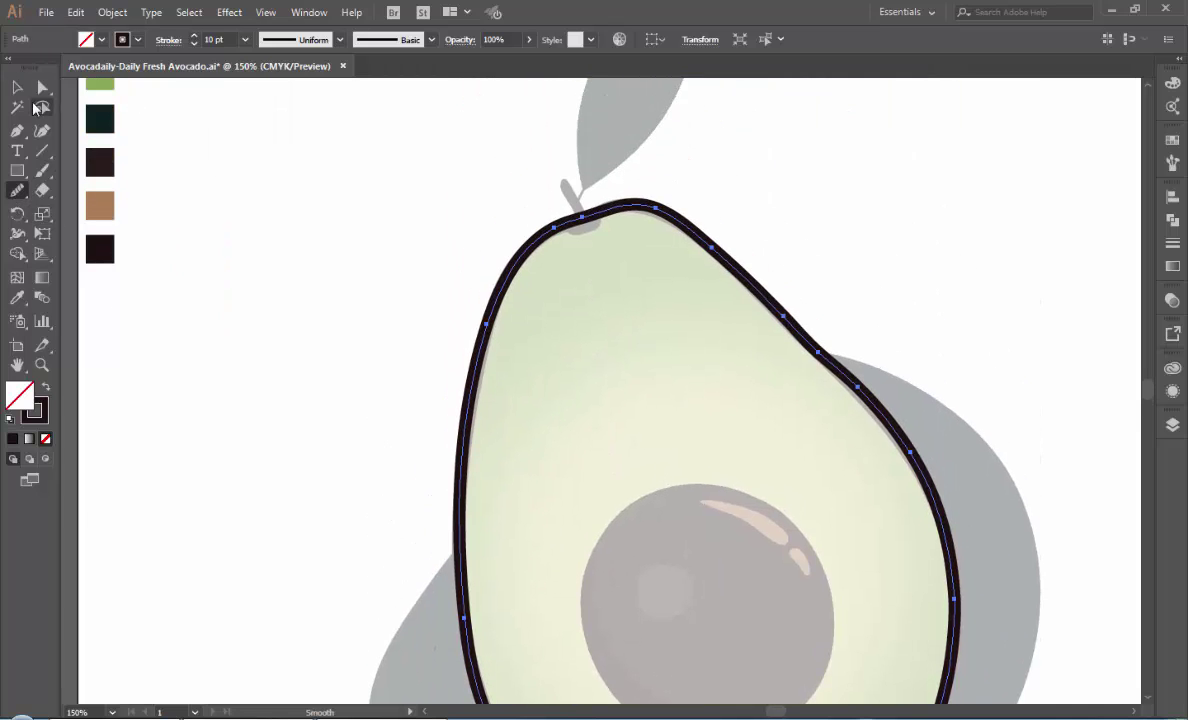
pyautogui.click(159, 146)
pyautogui.hotkey('ctrl', '0')
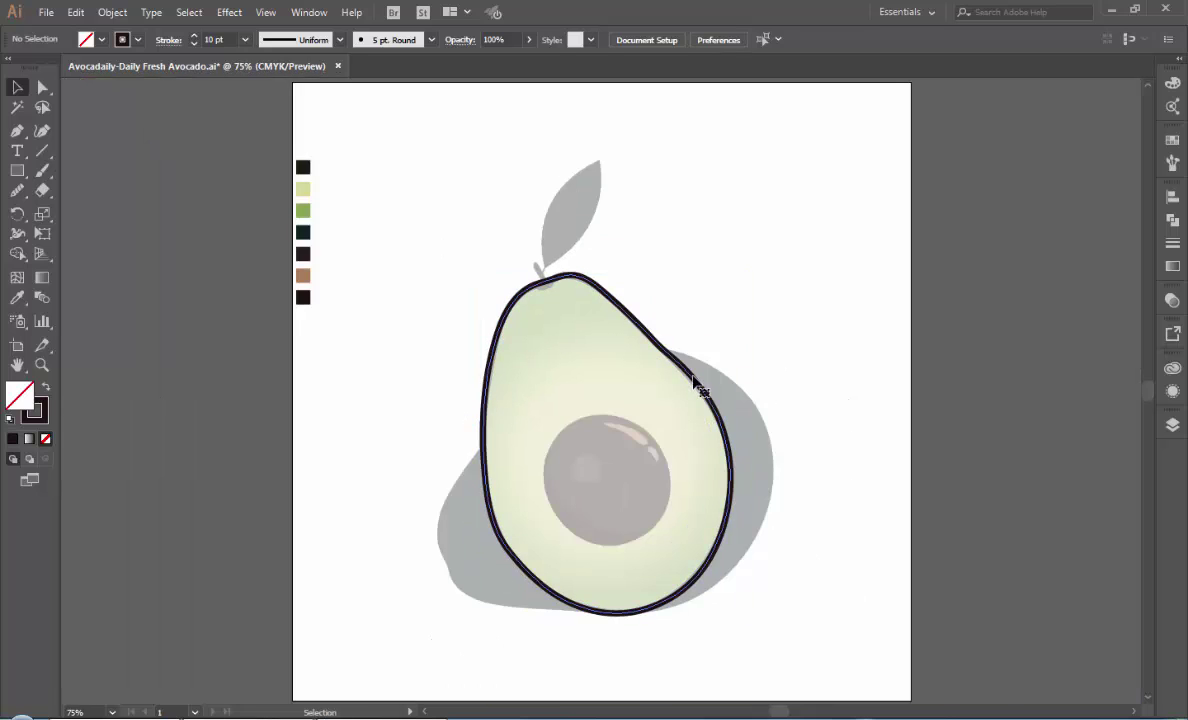
# - Duplicate the outline as a dark-filled copy rotated 45° over the avocado's lower part
pyautogui.moveTo(686, 376); pyautogui.dragTo(873, 283)
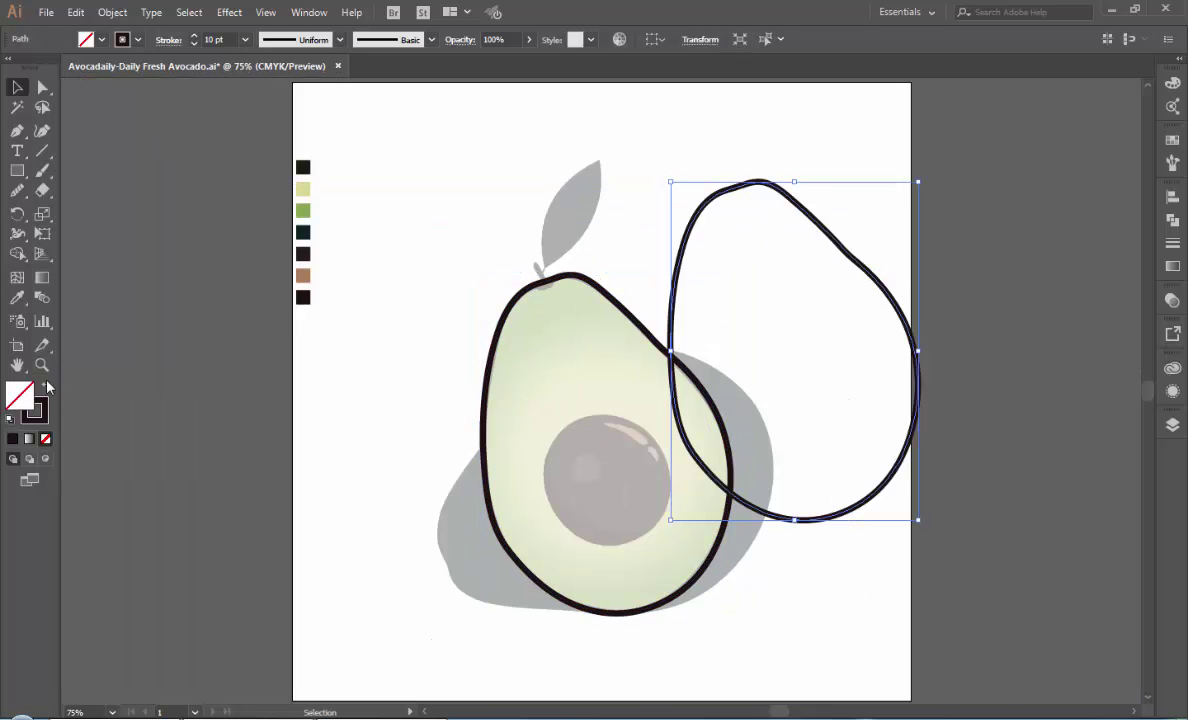
pyautogui.click(46, 383)
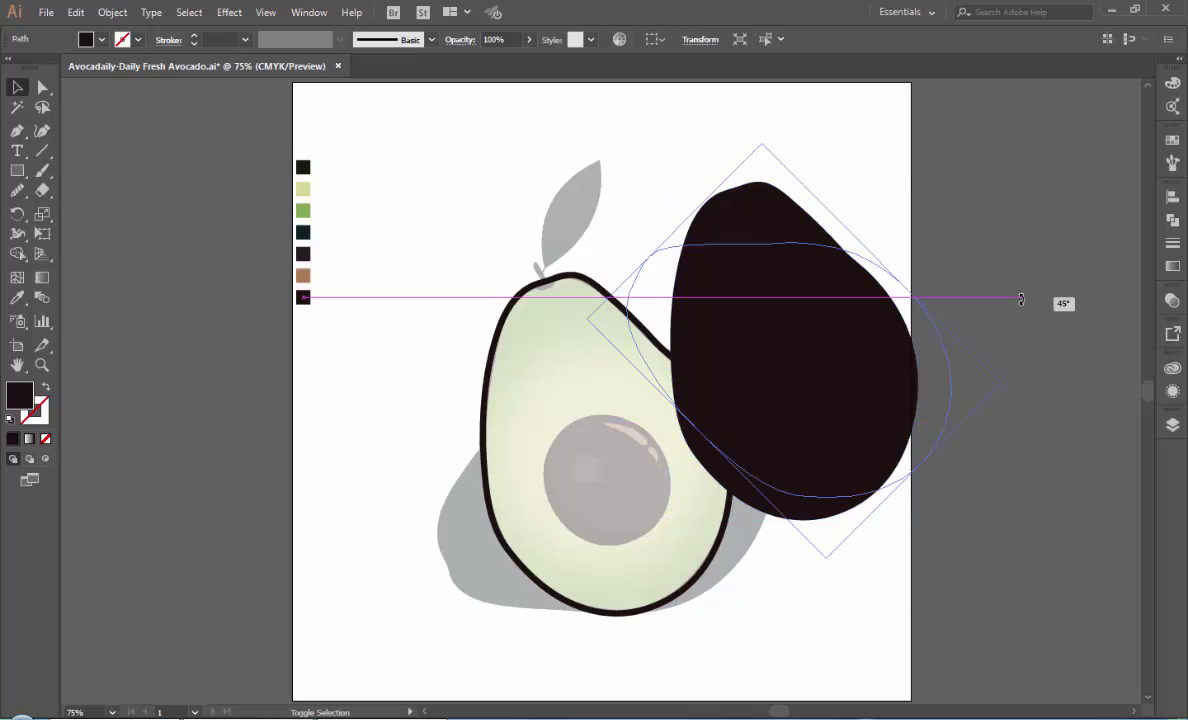
pyautogui.moveTo(924, 527); pyautogui.dragTo(971, 220)
pyautogui.moveTo(786, 365); pyautogui.dragTo(590, 509)
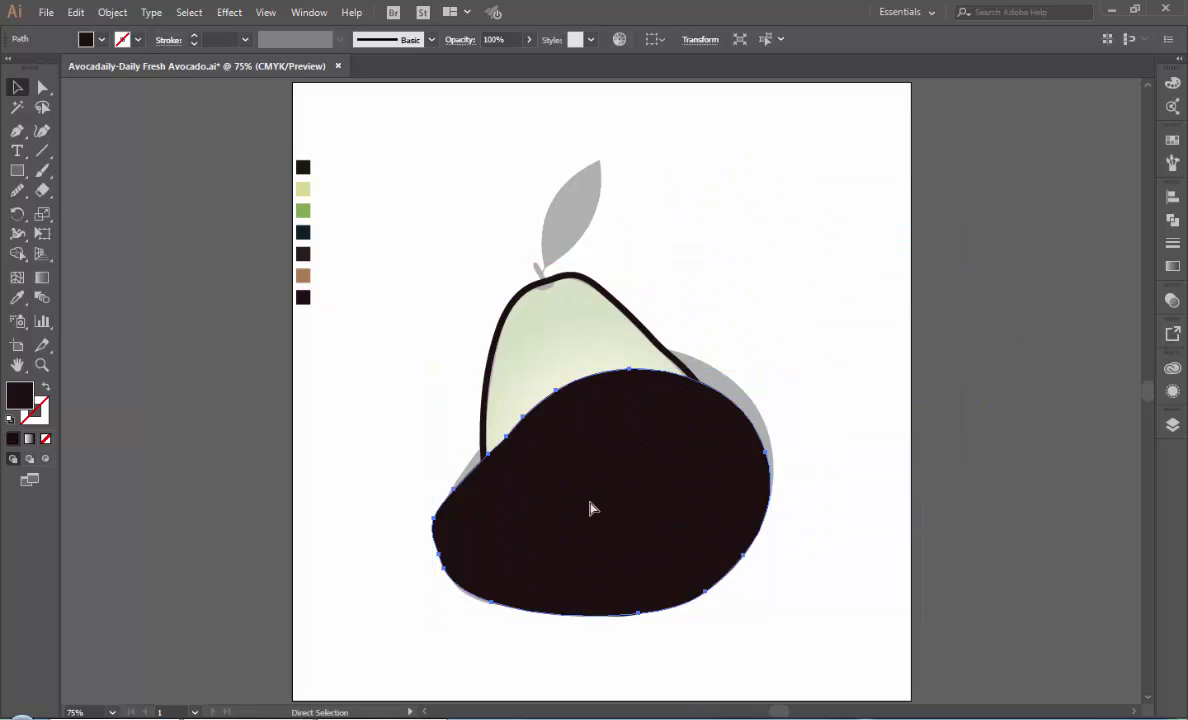
# - Send the dark copy behind the flesh and resize it as the skin backing
pyautogui.hotkey('ctrl', '[')
pyautogui.press('v')
pyautogui.moveTo(745, 478); pyautogui.dragTo(785, 488)
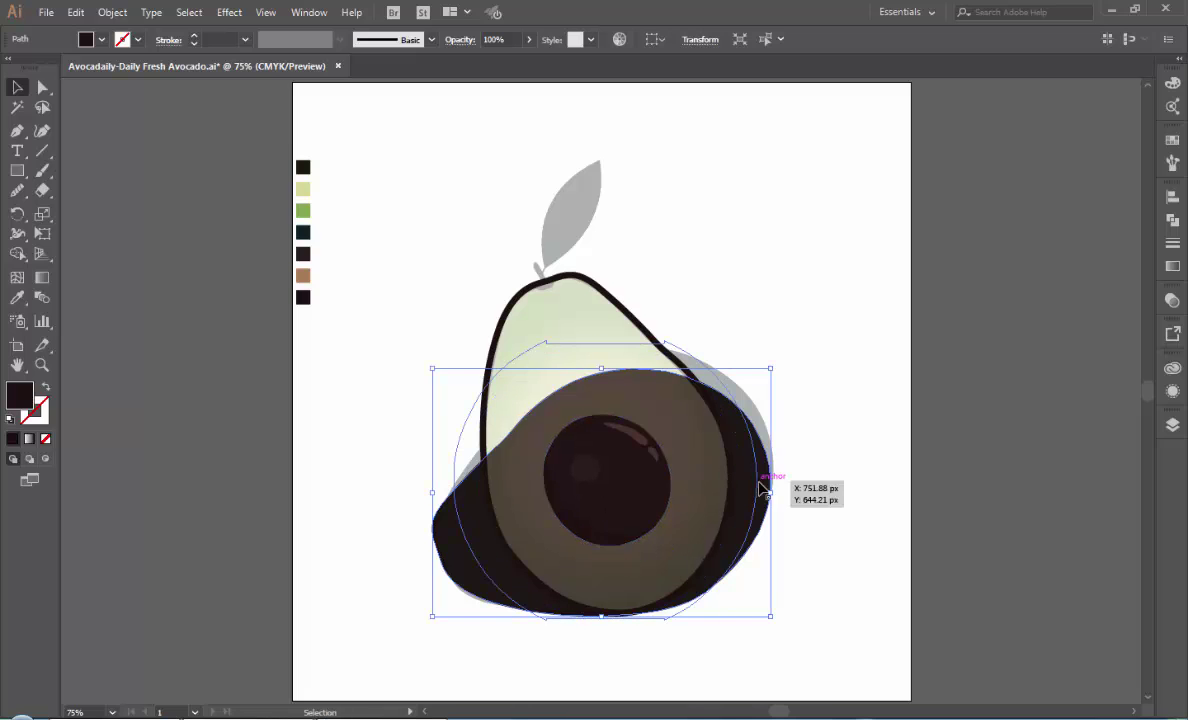
pyautogui.click(822, 543)
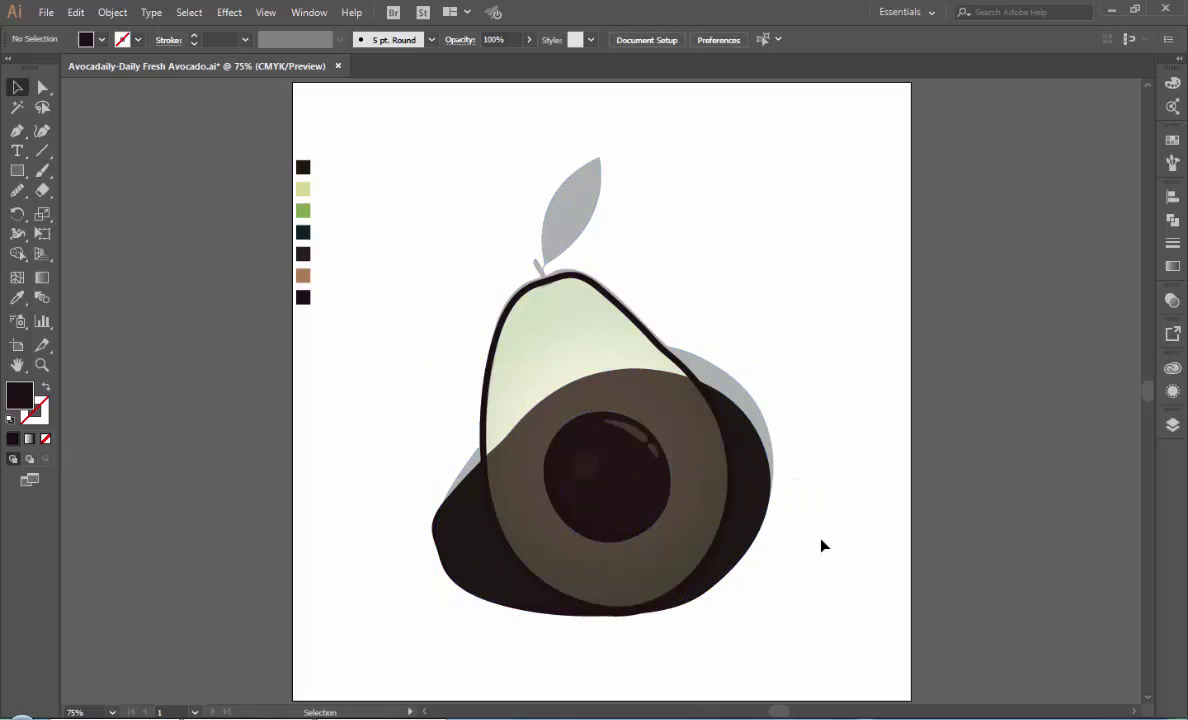
pyautogui.click(757, 545)
# - Lock the upper reference group in Layers and nudge the dark backing into place
pyautogui.click(1173, 424)
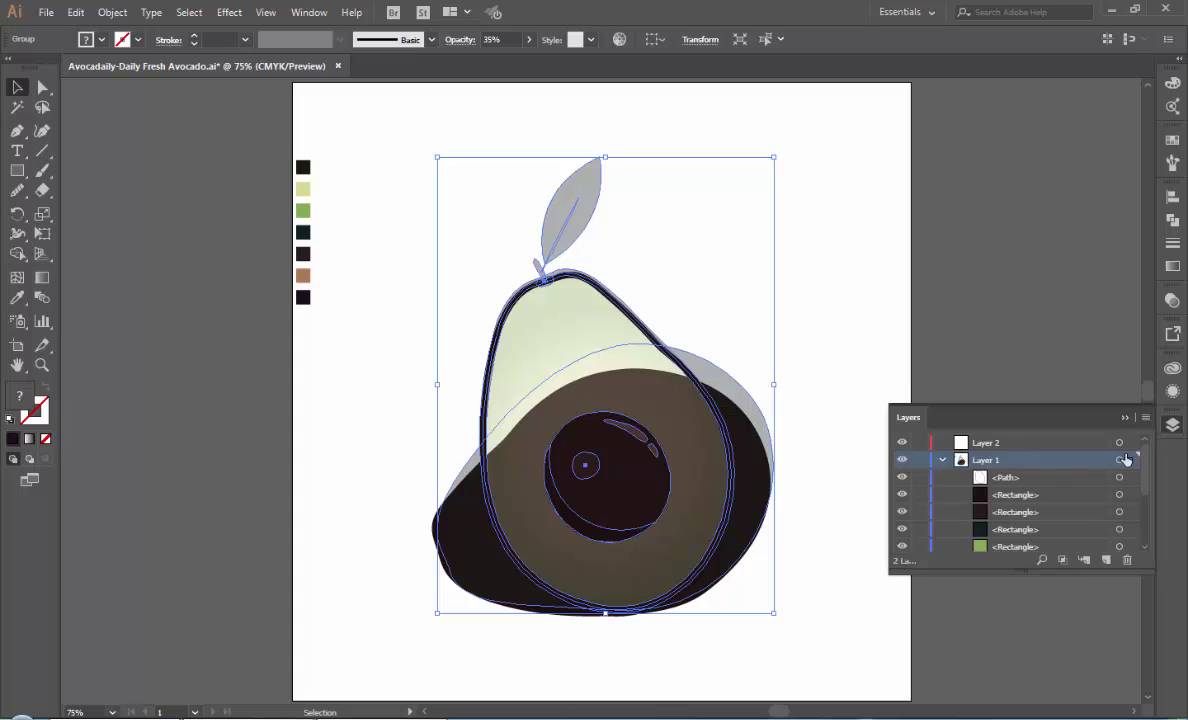
pyautogui.scroll(-3, 925, 458)
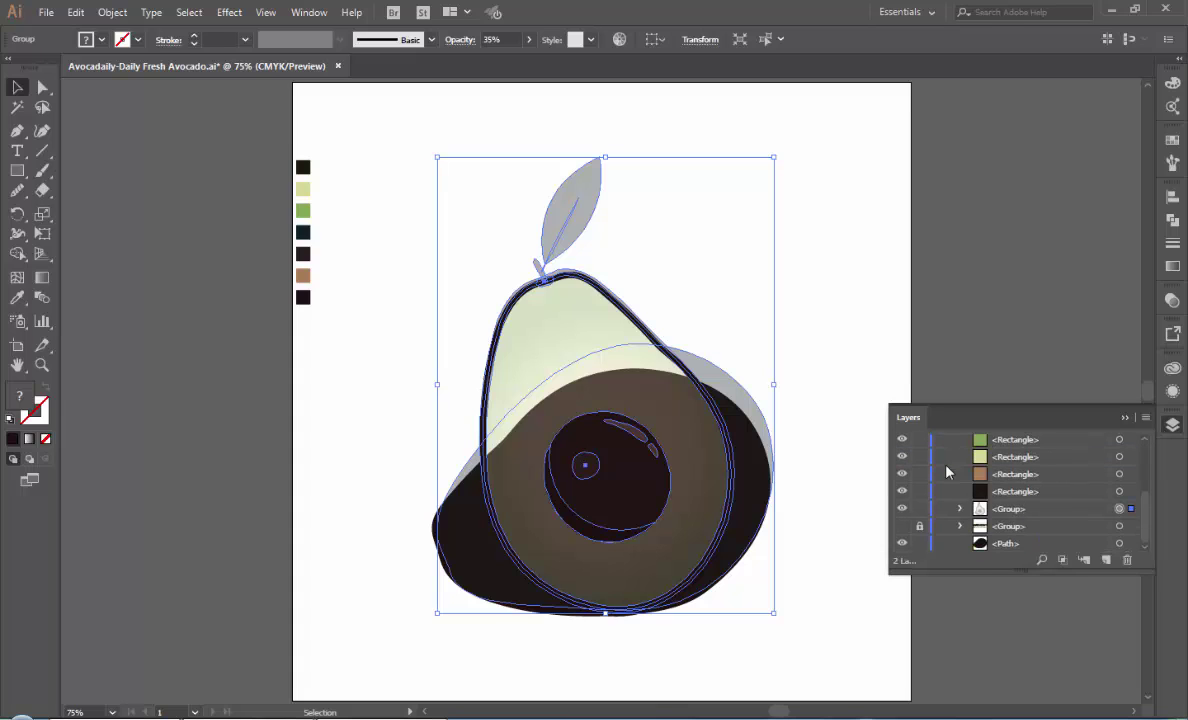
pyautogui.click(920, 513)
pyautogui.moveTo(726, 562); pyautogui.dragTo(723, 572)
pyautogui.click(795, 615)
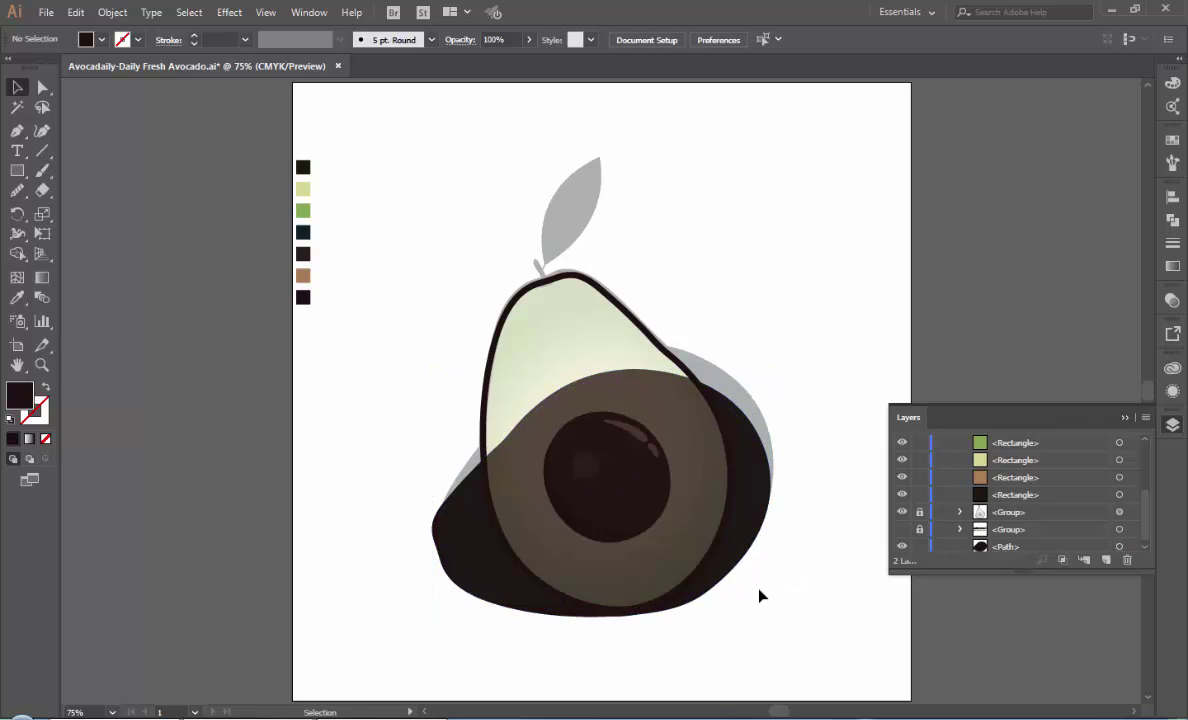
# - Eyedrop the dark green swatch colour onto the avocado's dark back shape
pyautogui.keyDown('alt'); pyautogui.scroll(1, 527, 285); pyautogui.keyUp('alt')
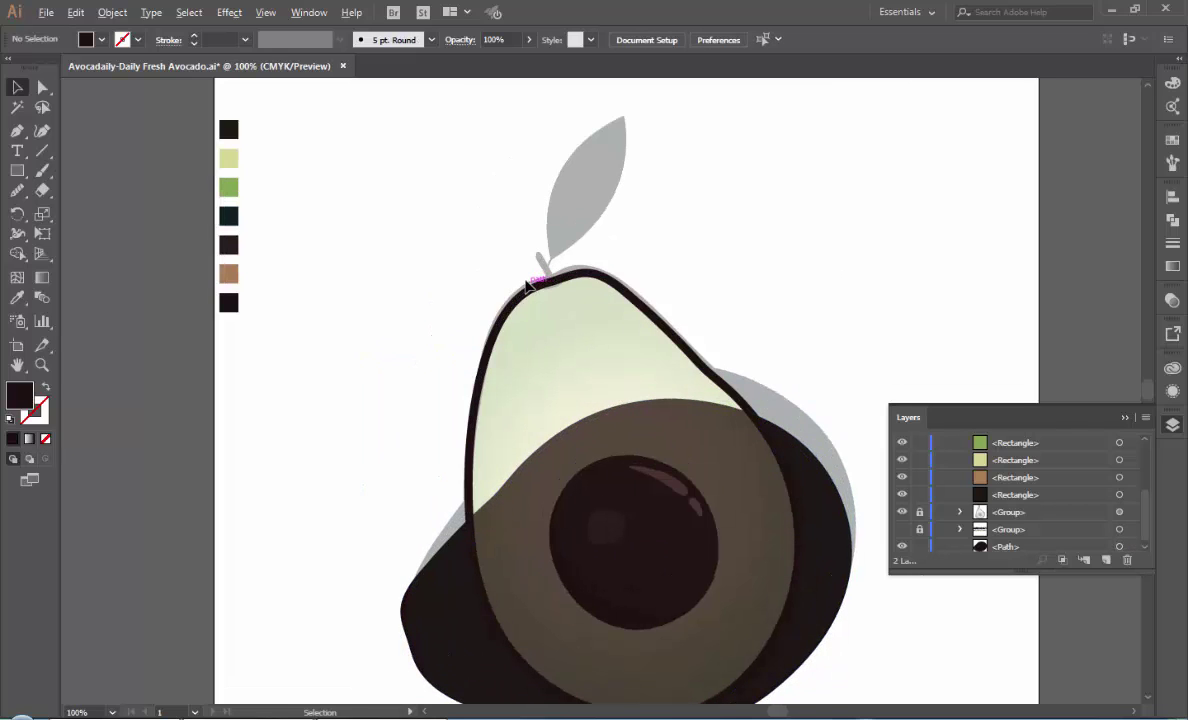
pyautogui.click(409, 590)
pyautogui.click(18, 299)
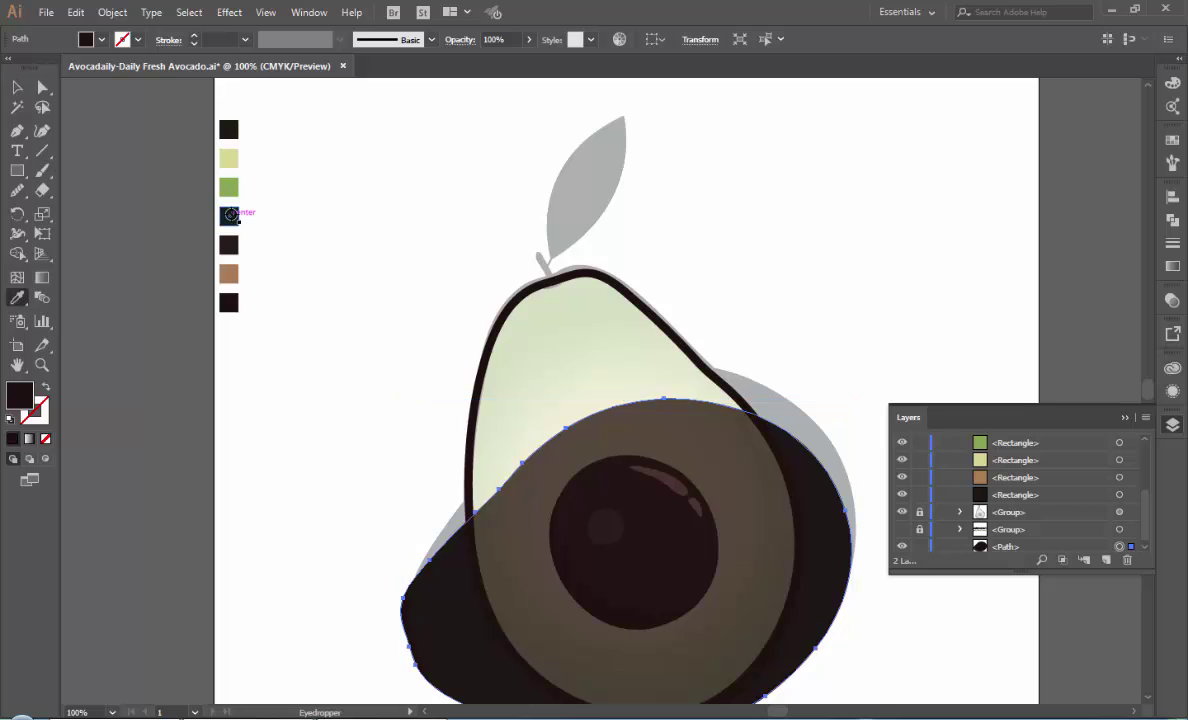
pyautogui.click(17, 87)
pyautogui.click(361, 276)
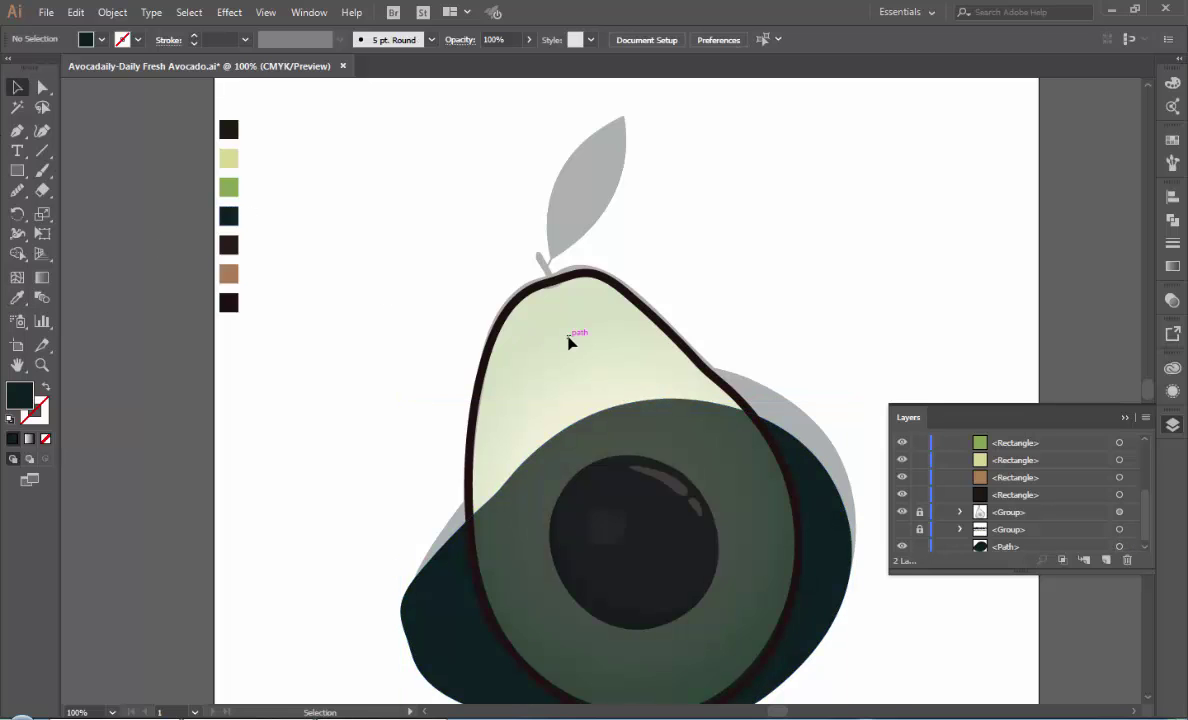
pyautogui.click(17, 130)
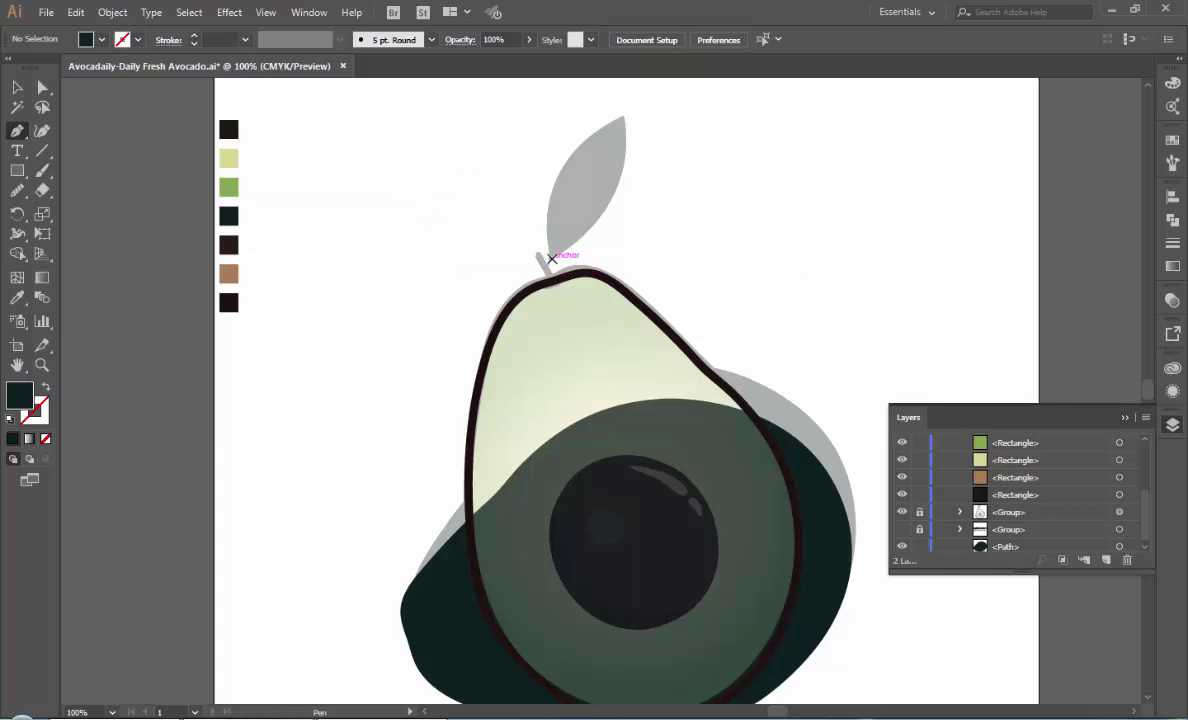
# - Draw the closed dark green leaf shape from the stem
pyautogui.click(552, 258)
pyautogui.moveTo(624, 115); pyautogui.dragTo(605, 183)
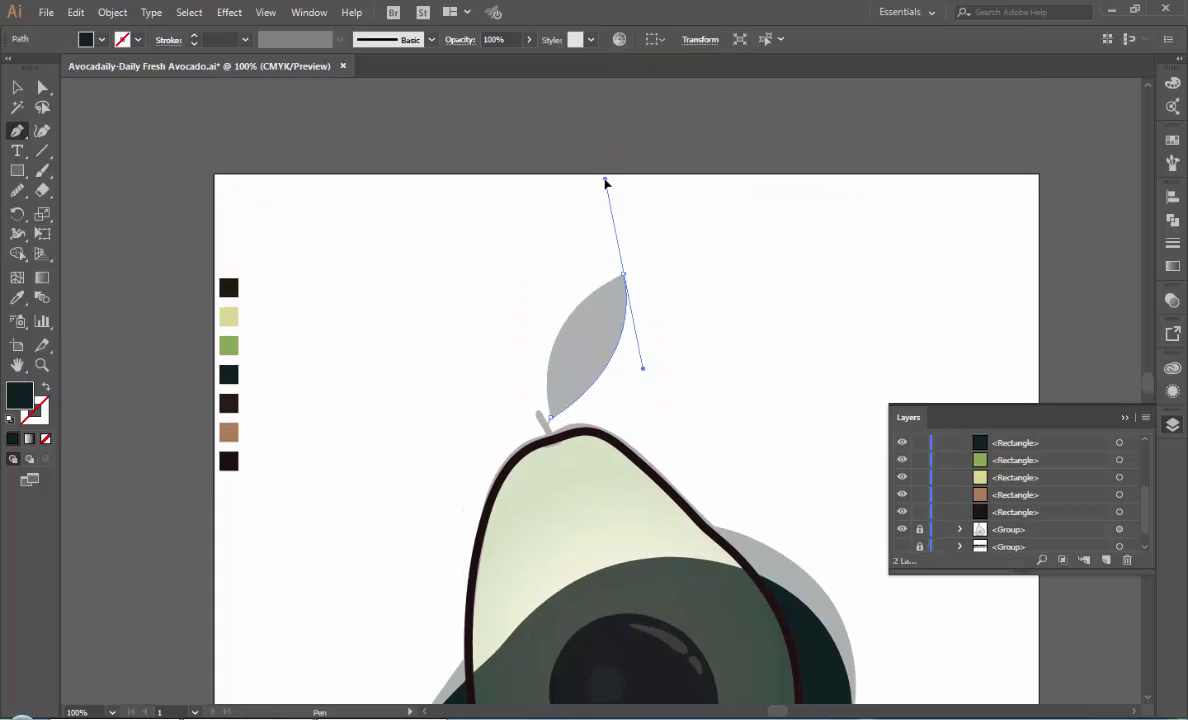
pyautogui.click(624, 273)
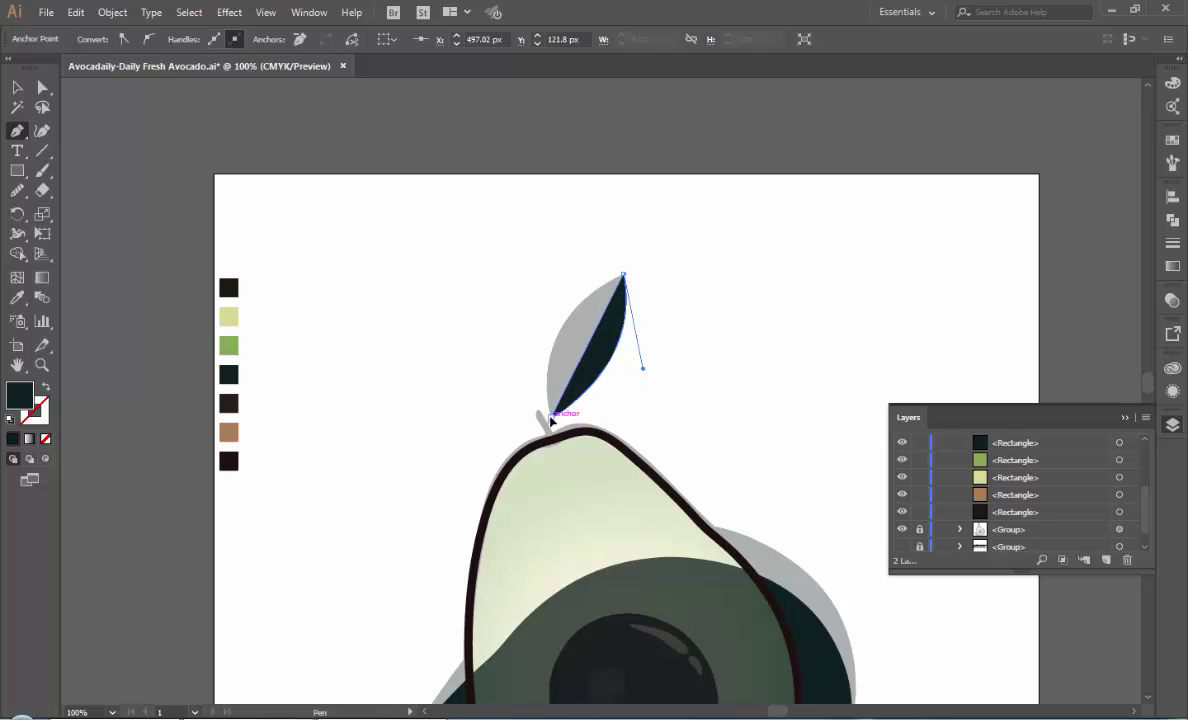
pyautogui.moveTo(563, 499); pyautogui.dragTo(578, 520)
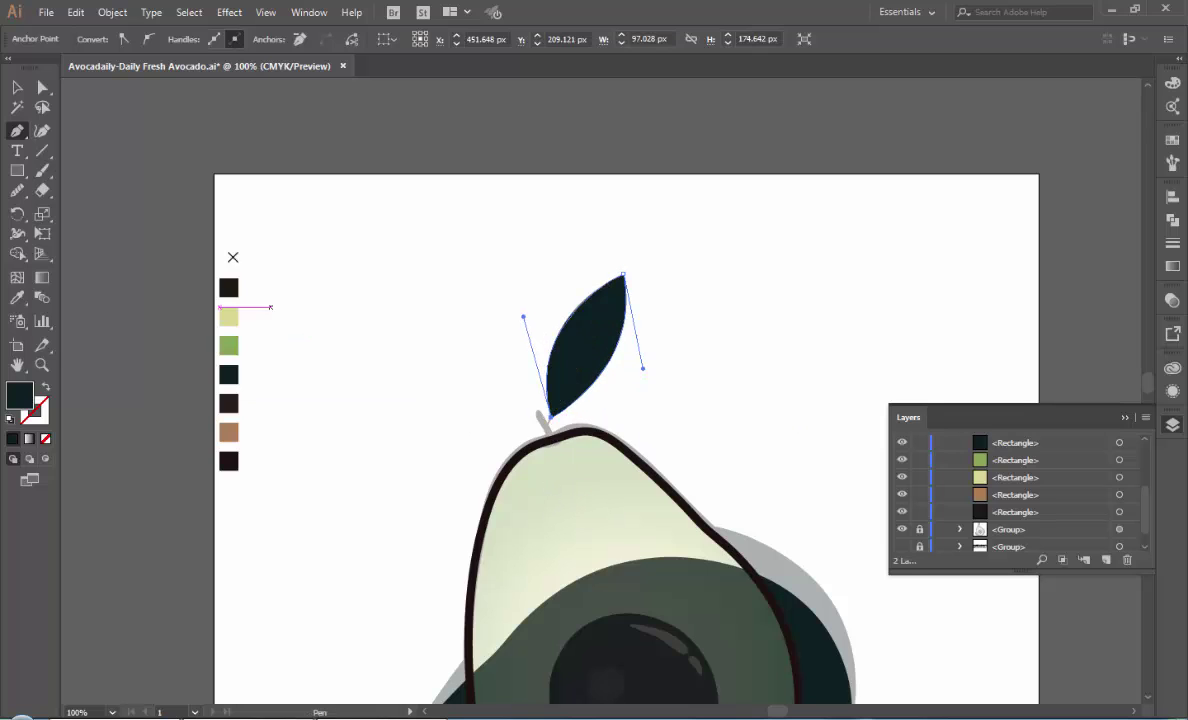
pyautogui.press('v')
pyautogui.click(317, 332)
# - Draw a short stem line at the avocado top with the dark outline's stroke style
pyautogui.scroll(1, 600, 358)
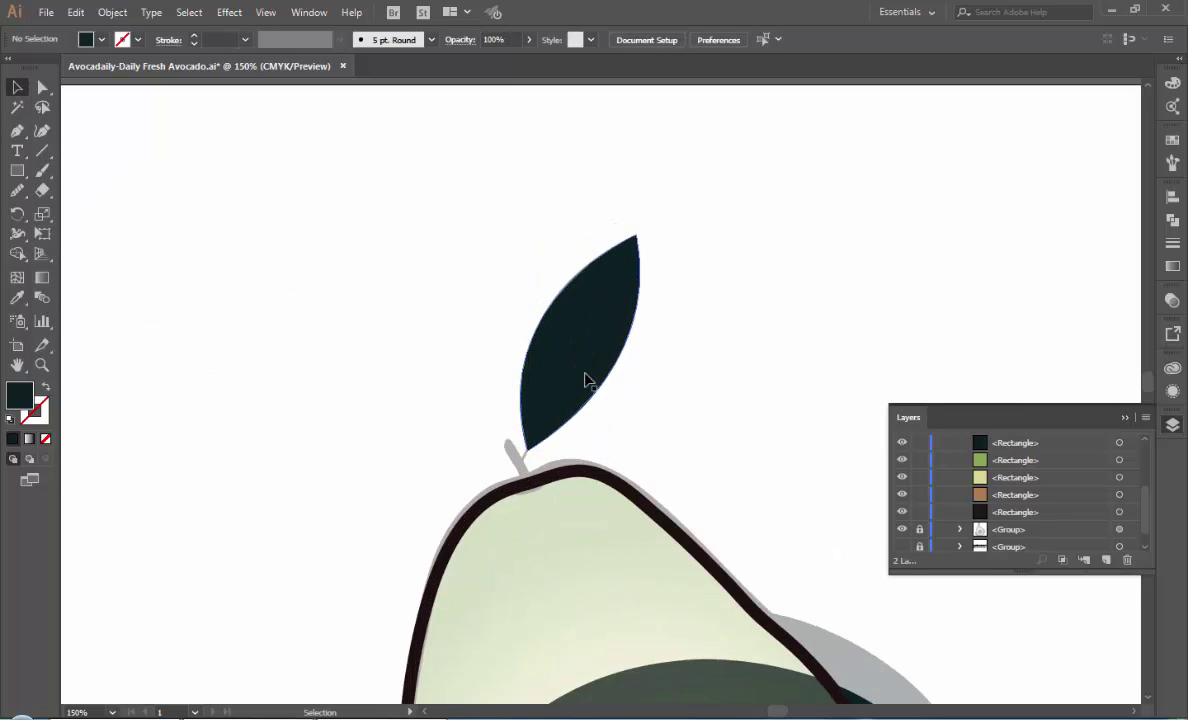
pyautogui.click(41, 150)
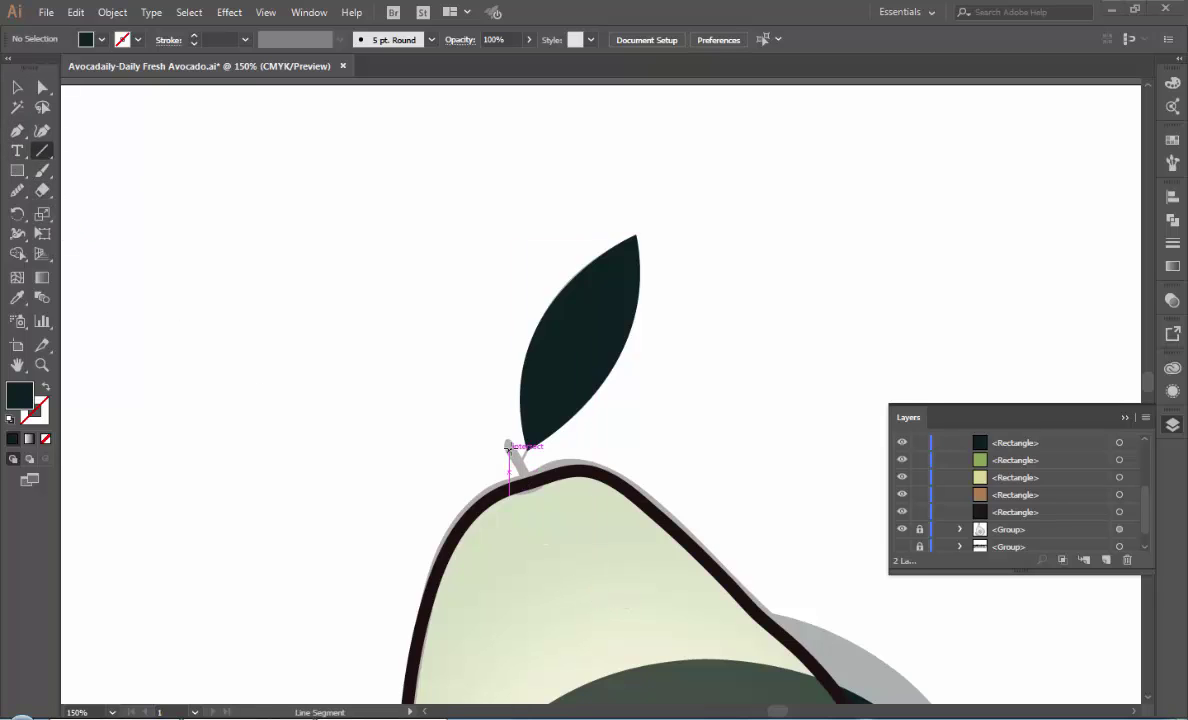
pyautogui.moveTo(513, 449)
pyautogui.mouseDown()
pyautogui.moveTo(539, 501)
pyautogui.moveTo(529, 484)
pyautogui.mouseUp()
pyautogui.click(42, 88)
pyautogui.moveTo(500, 430); pyautogui.dragTo(505, 441)
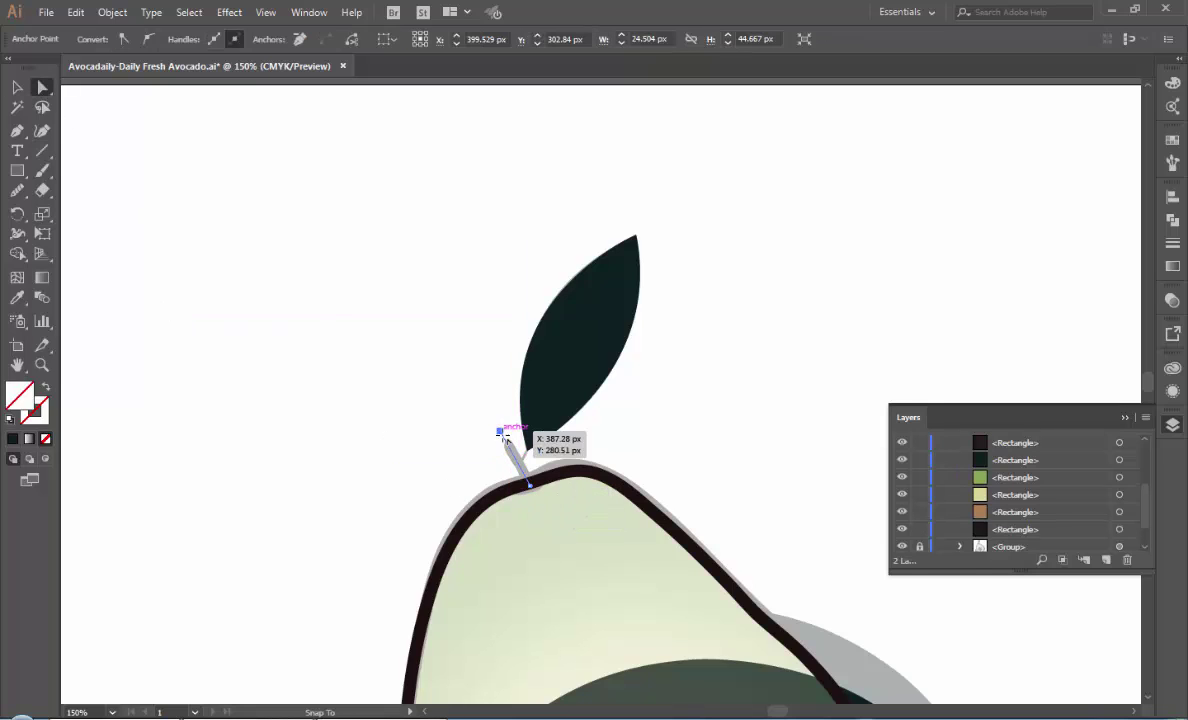
pyautogui.click(17, 297)
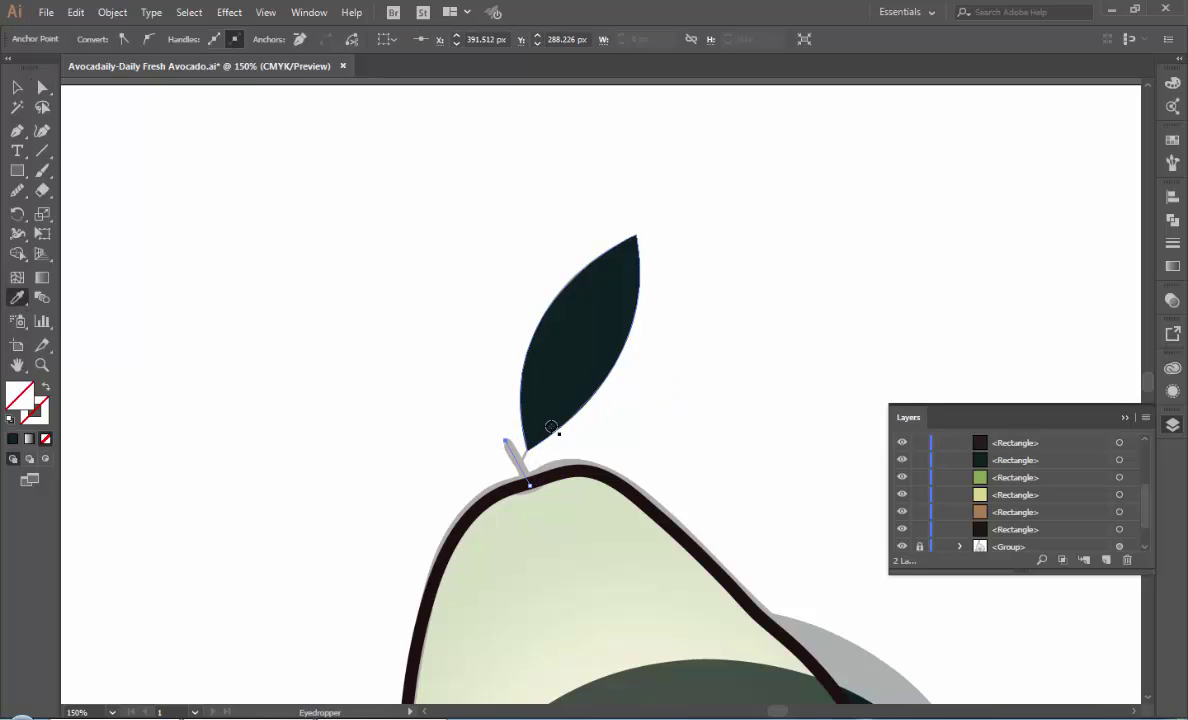
pyautogui.click(550, 478)
# - Check the stem's stroke options and move its bottom end onto the outline
pyautogui.click(1173, 391)
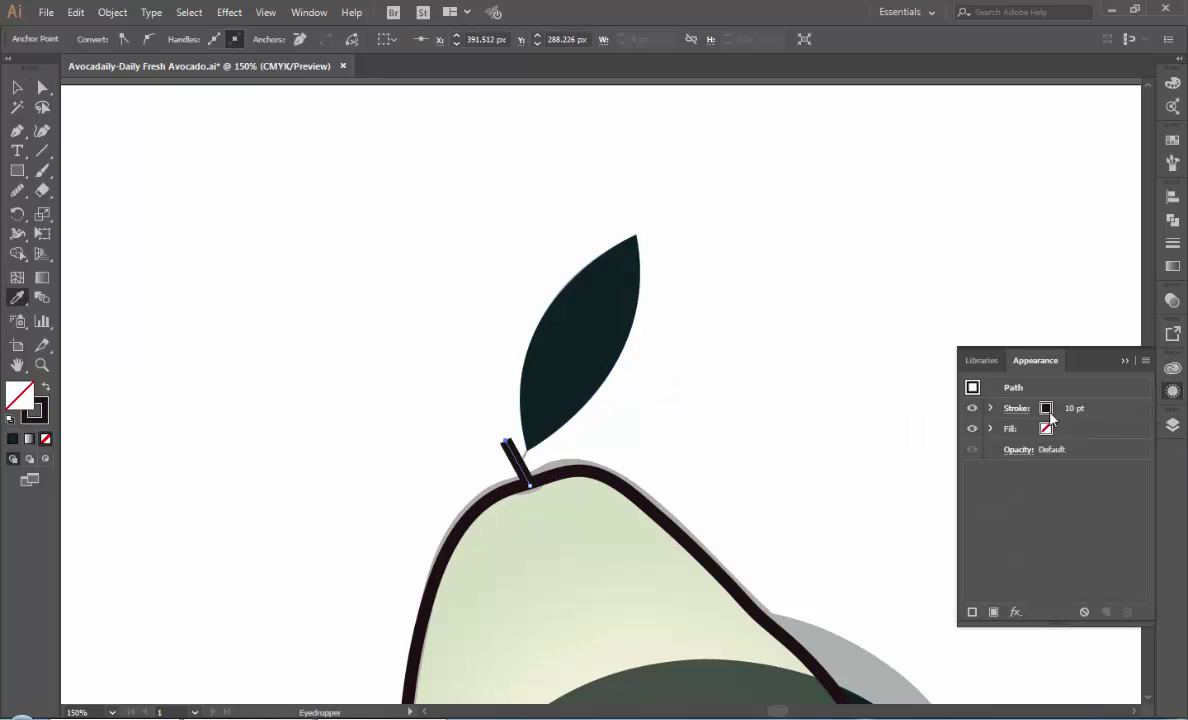
pyautogui.click(1016, 408)
pyautogui.click(465, 496)
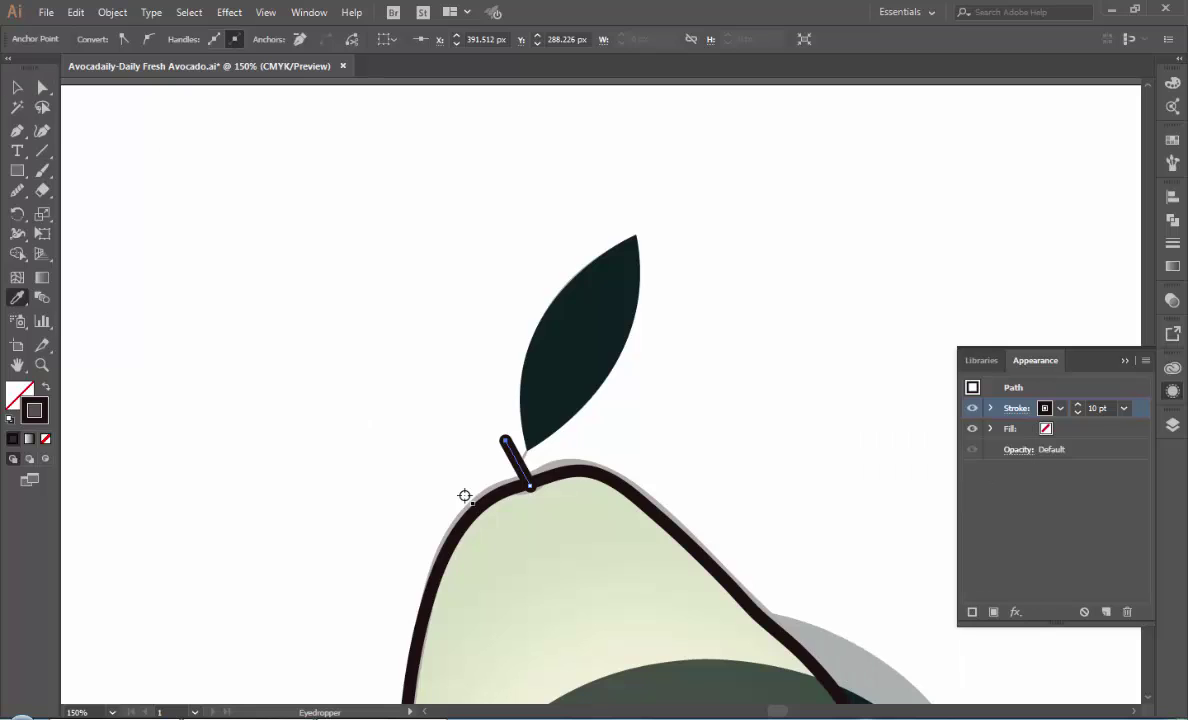
pyautogui.scroll(2, 540, 500)
pyautogui.scroll(1, 514, 454)
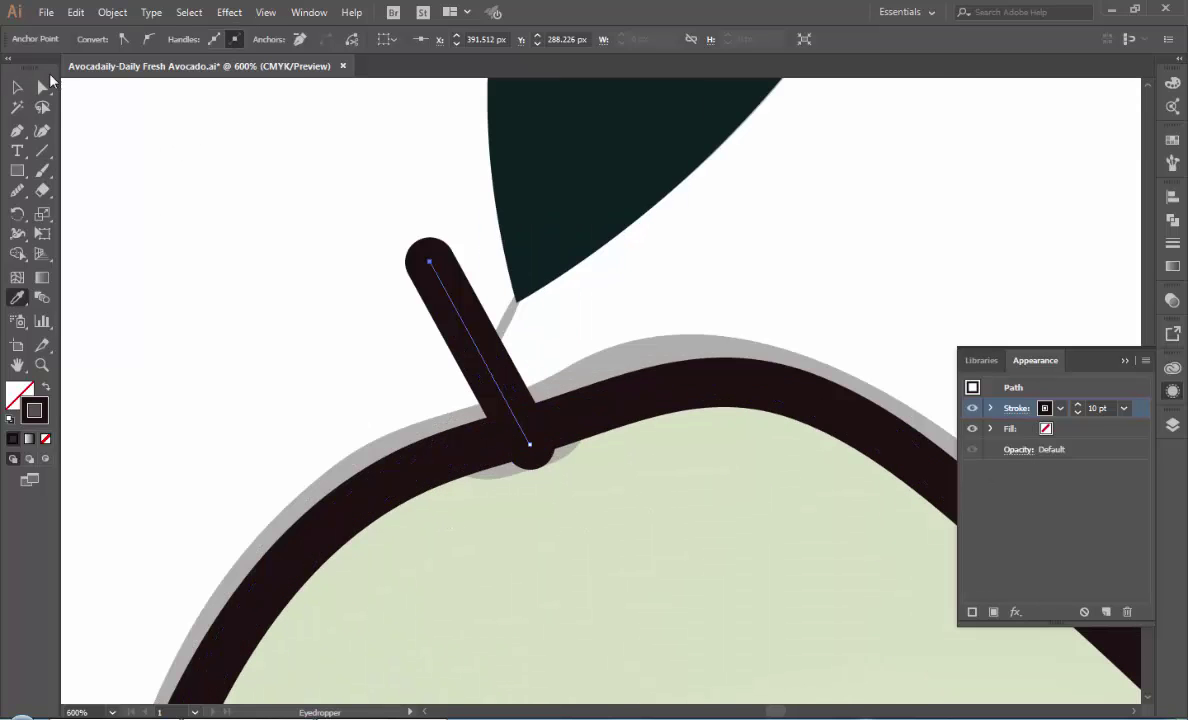
pyautogui.click(42, 87)
pyautogui.moveTo(529, 443); pyautogui.dragTo(523, 432)
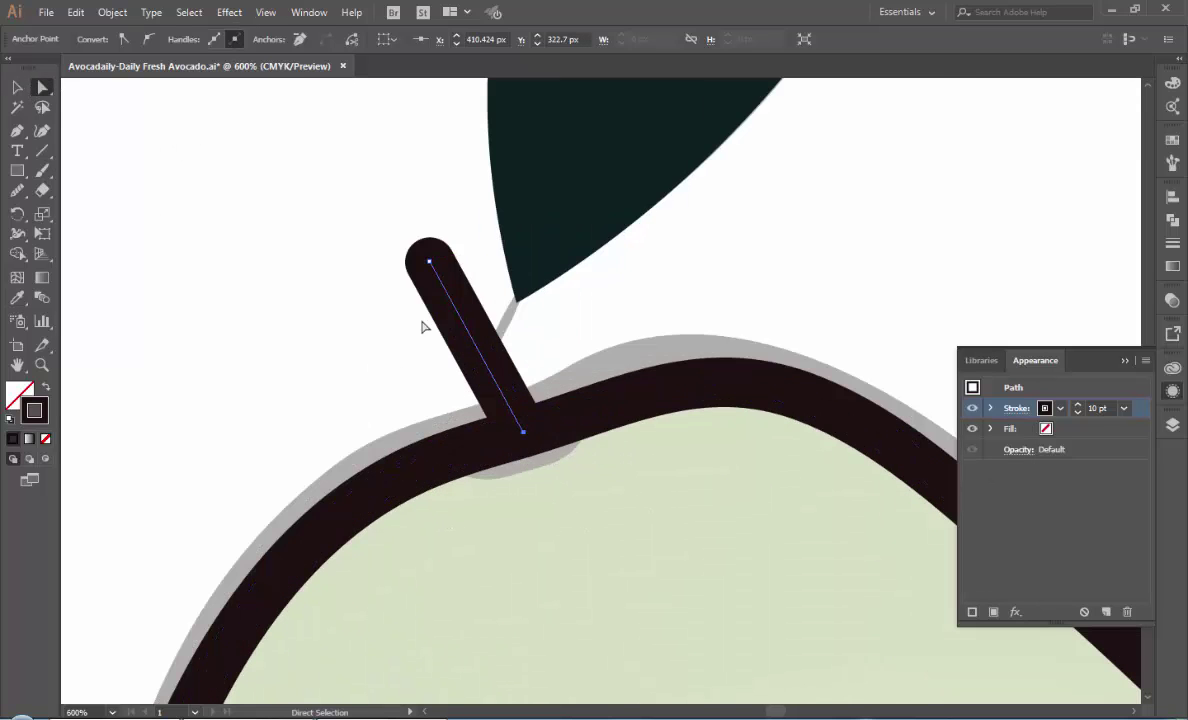
pyautogui.click(151, 132)
# - Draw a thin 1.5 pt line from the stem up into the leaf
pyautogui.click(42, 150)
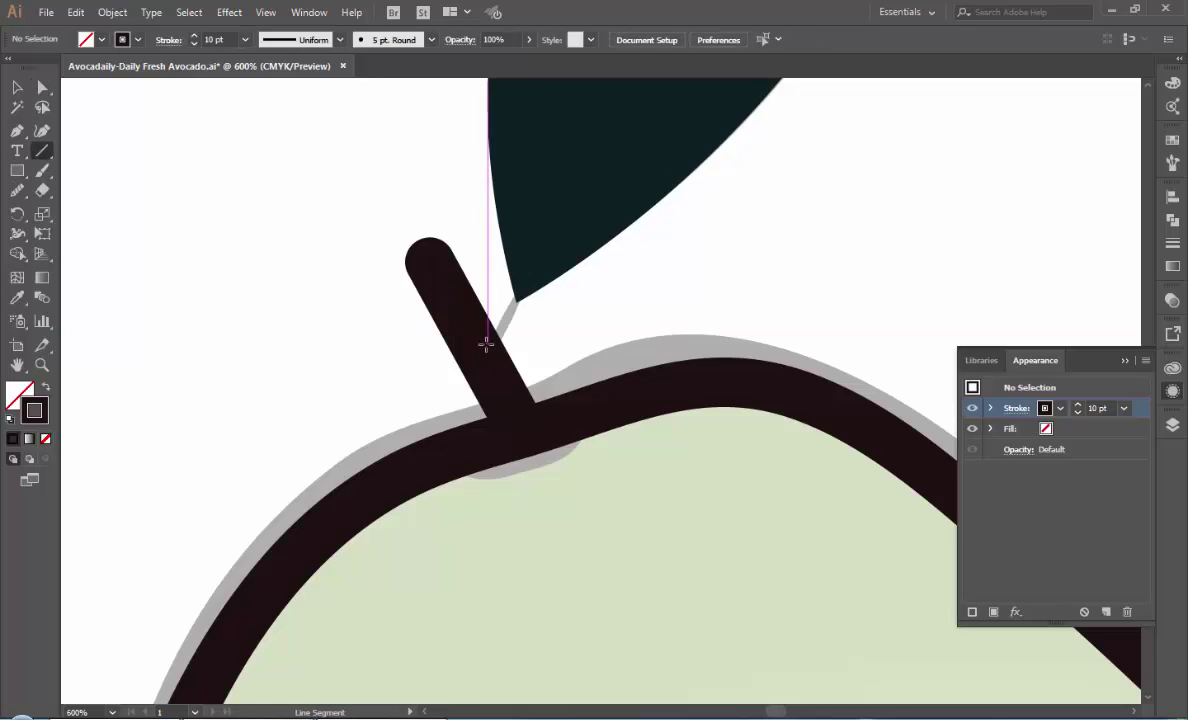
pyautogui.moveTo(491, 347); pyautogui.dragTo(551, 236)
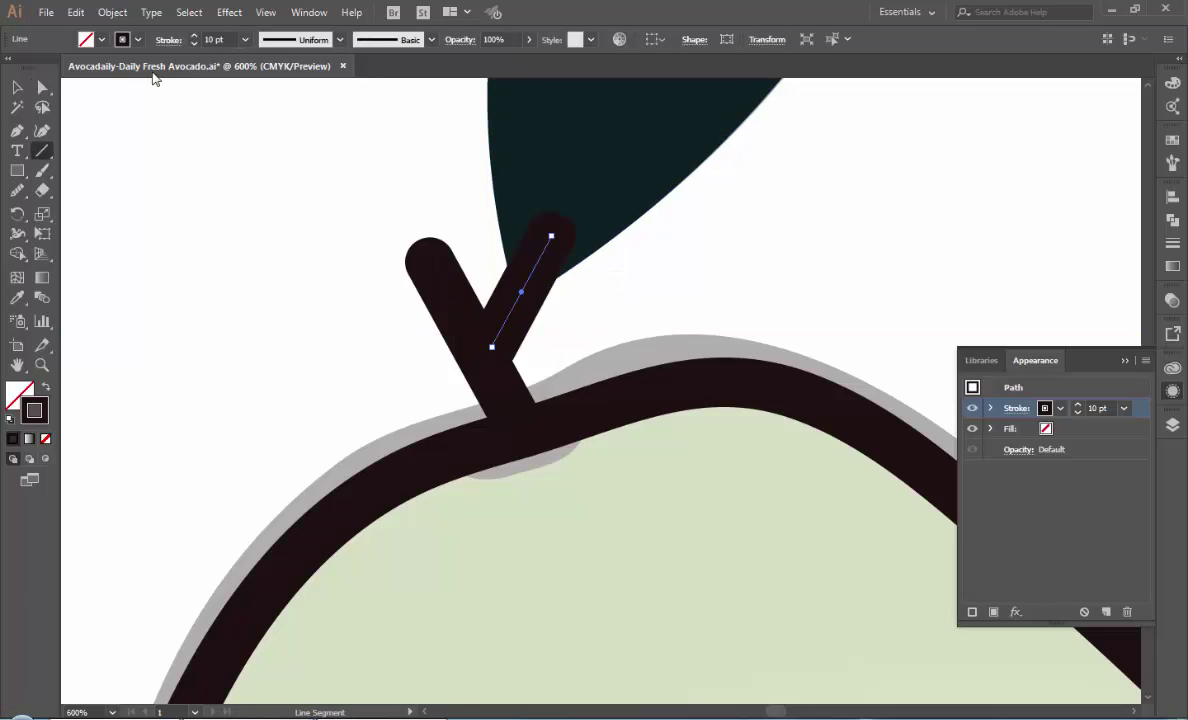
pyautogui.click(245, 39)
pyautogui.click(255, 131)
pyautogui.click(245, 39)
pyautogui.click(252, 133)
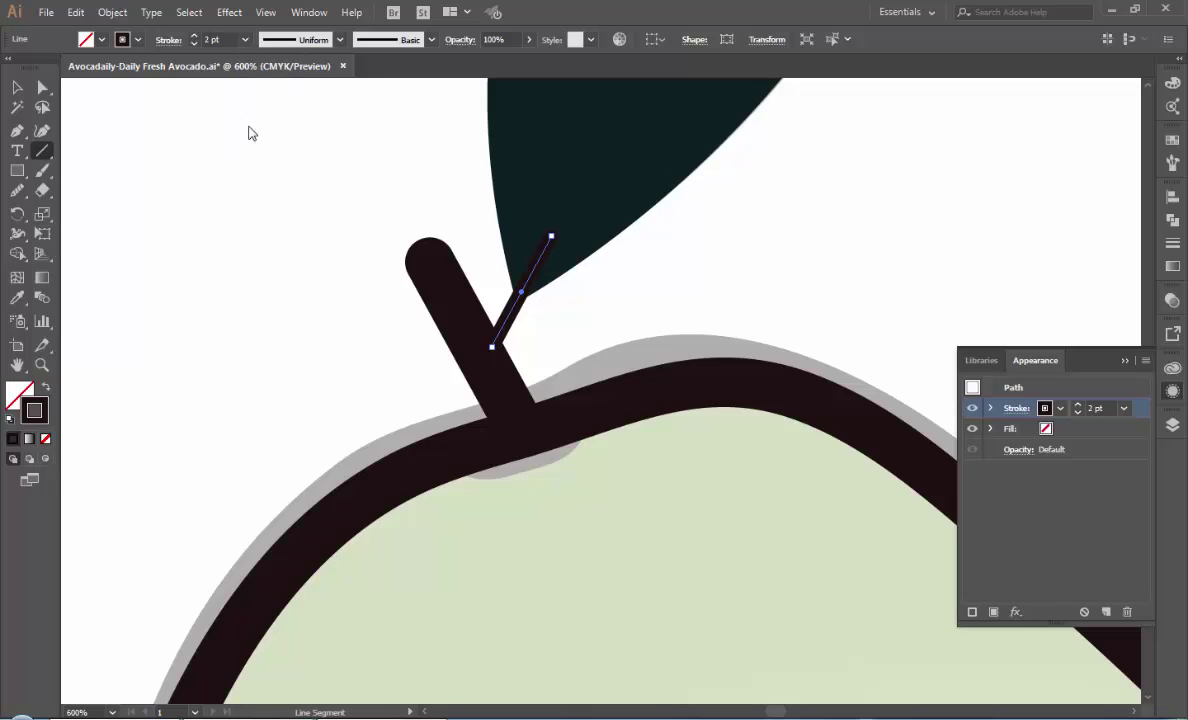
pyautogui.click(245, 39)
pyautogui.click(250, 112)
pyautogui.click(249, 140)
pyautogui.press('Escape')
pyautogui.press('Return')
pyautogui.press('v')
pyautogui.click(122, 167)
pyautogui.hotkey('ctrl', '0')
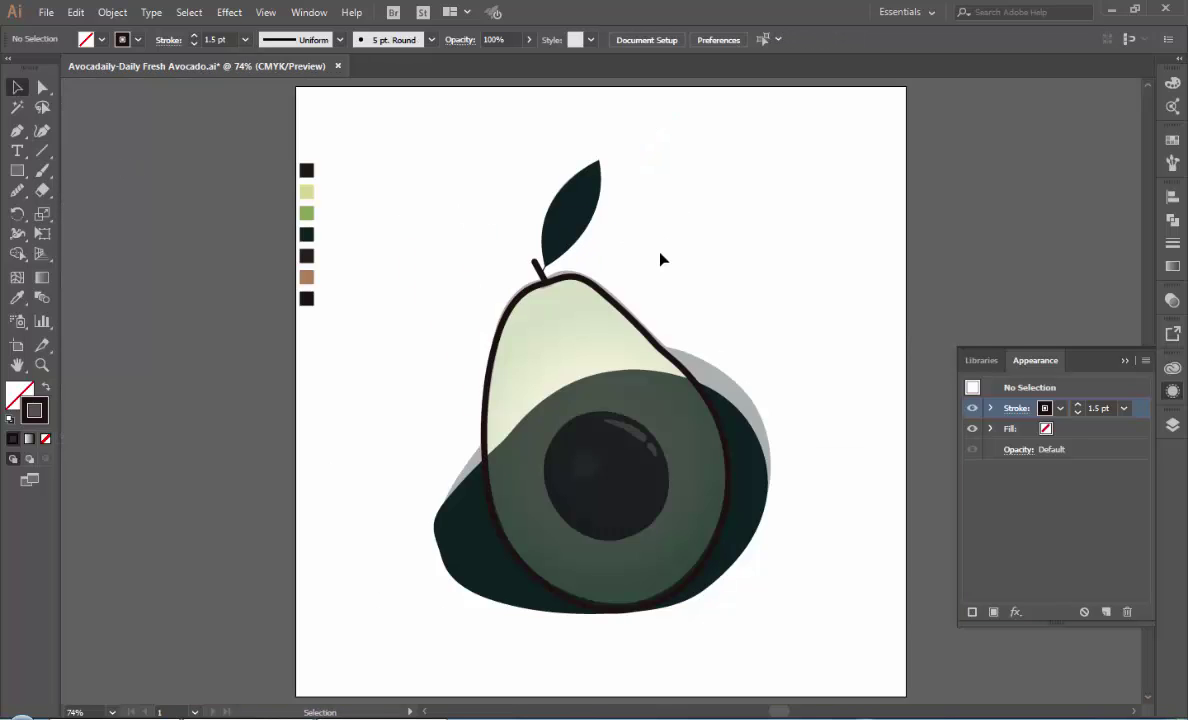
# - Draw a circle over the pit, enlarge it, and fill it dark brown
pyautogui.hotkey('ctrl', '+')
pyautogui.hotkey('ctrl', '+')
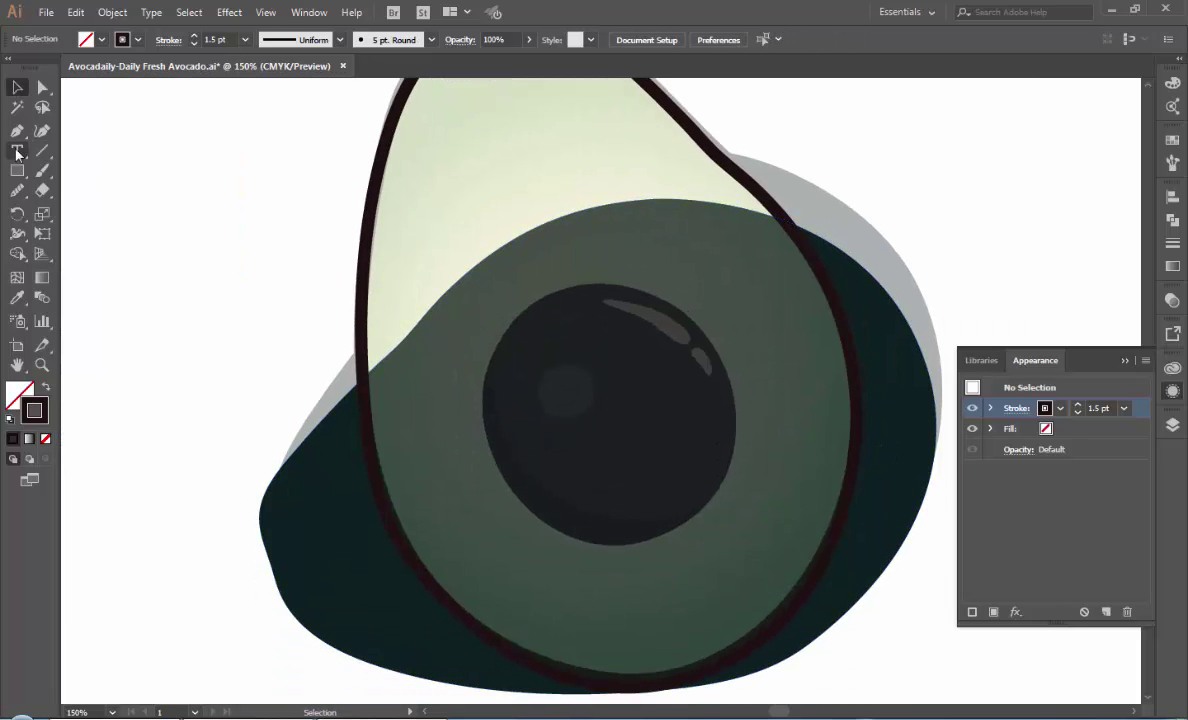
pyautogui.click(17, 170)
pyautogui.click(106, 194)
pyautogui.moveTo(510, 302)
pyautogui.mouseDown()
pyautogui.moveTo(713, 540)
pyautogui.moveTo(746, 538)
pyautogui.mouseUp()
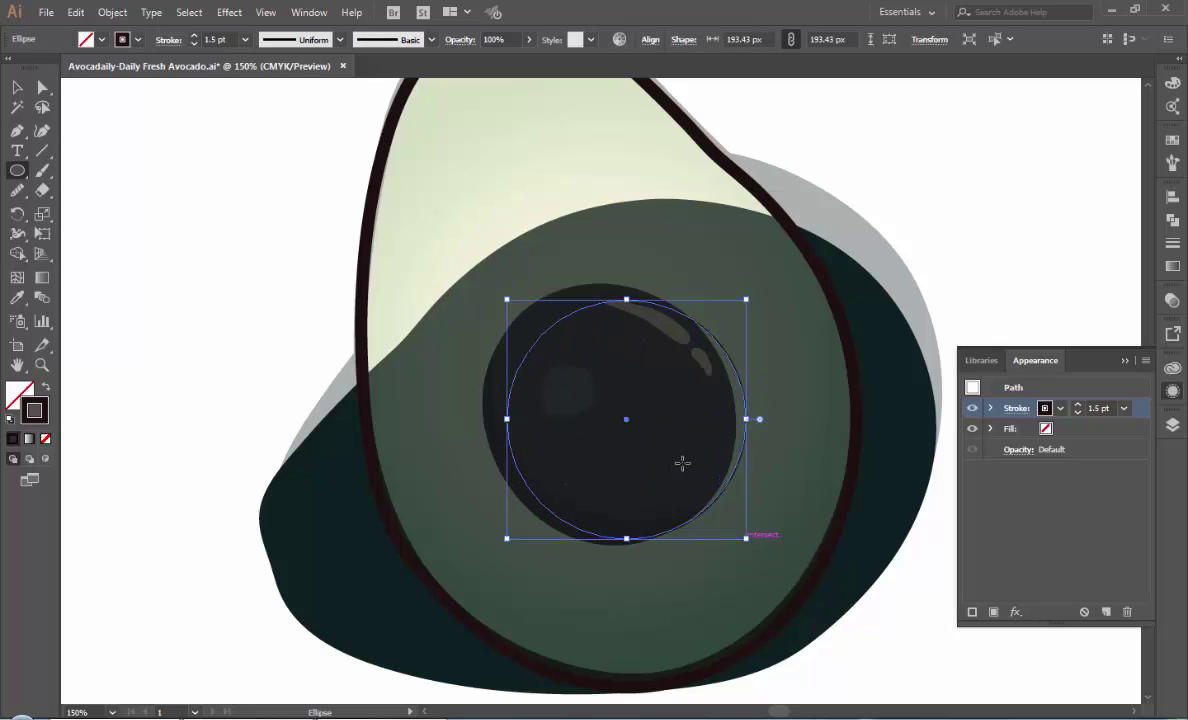
pyautogui.moveTo(507, 298); pyautogui.dragTo(480, 278)
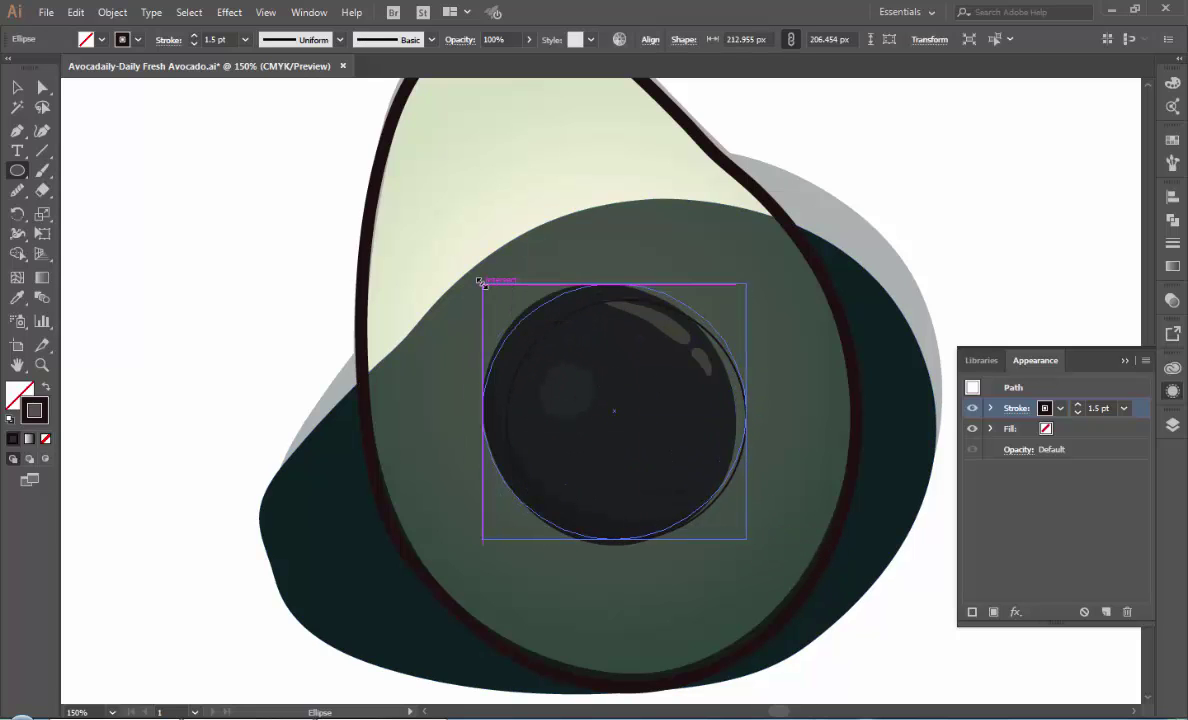
pyautogui.press('i')
pyautogui.click(613, 456)
# - Smooth the brown circle's outline all the way round
pyautogui.click(17, 190)
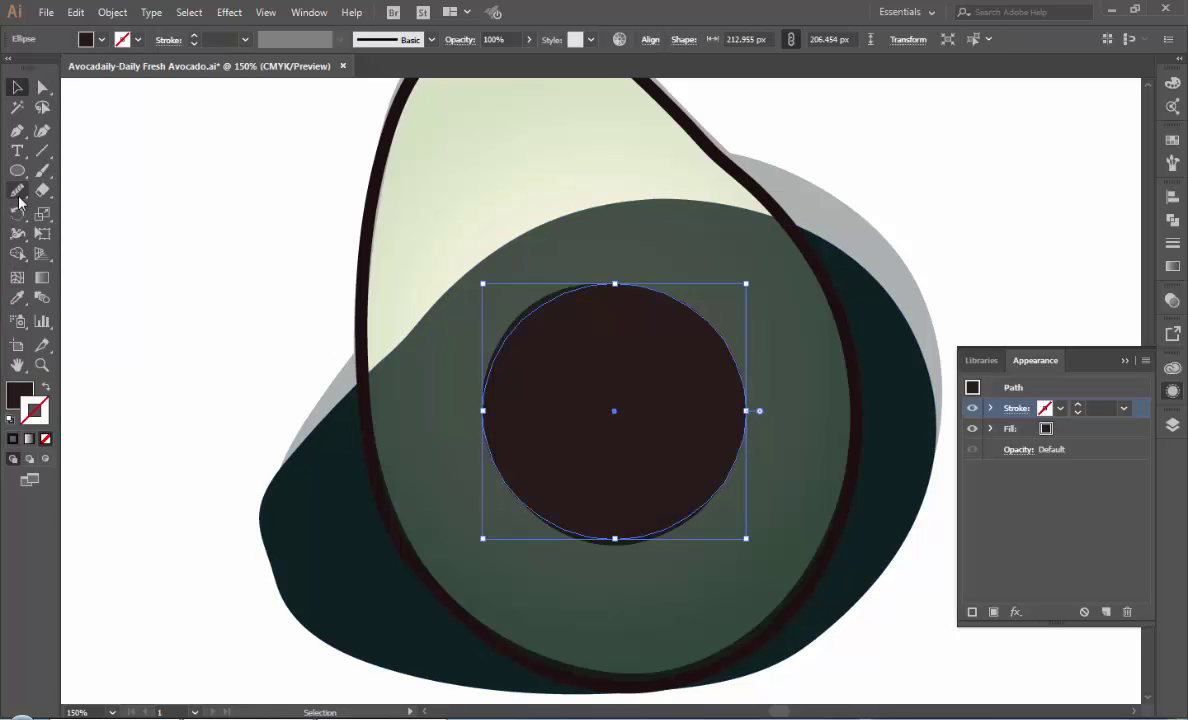
pyautogui.moveTo(490, 397); pyautogui.dragTo(581, 551)
pyautogui.moveTo(723, 511); pyautogui.dragTo(684, 291)
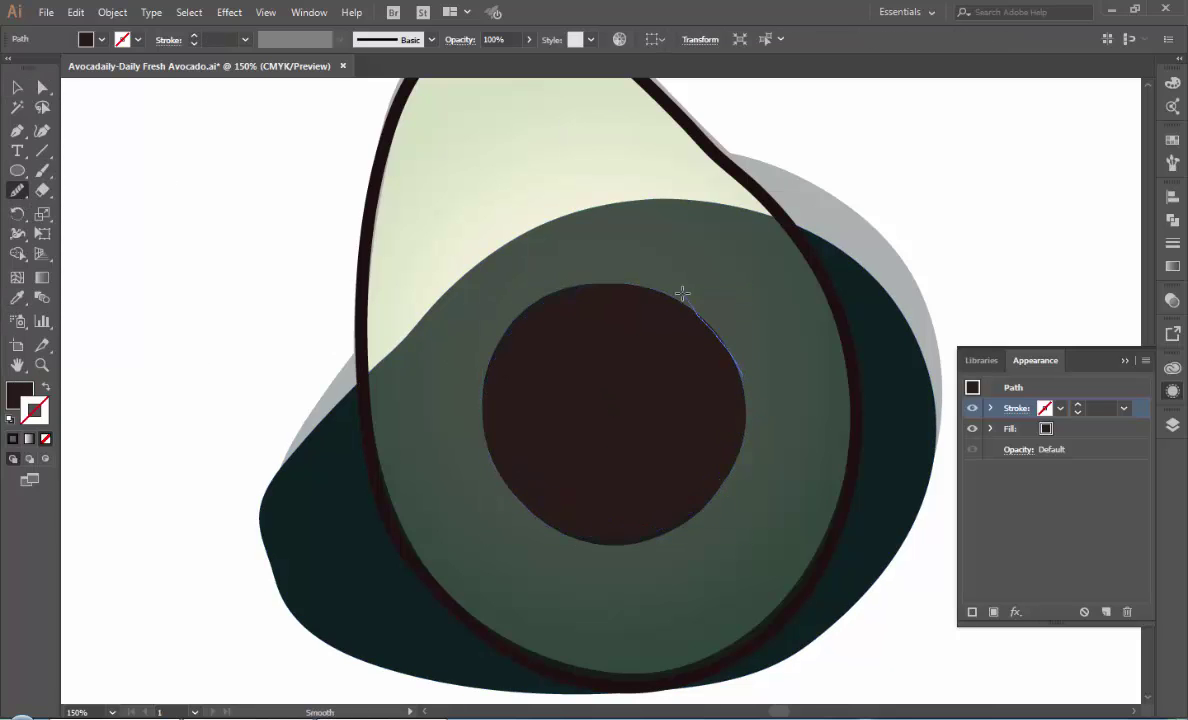
pyautogui.moveTo(479, 330); pyautogui.dragTo(477, 416)
pyautogui.moveTo(586, 503); pyautogui.dragTo(611, 546)
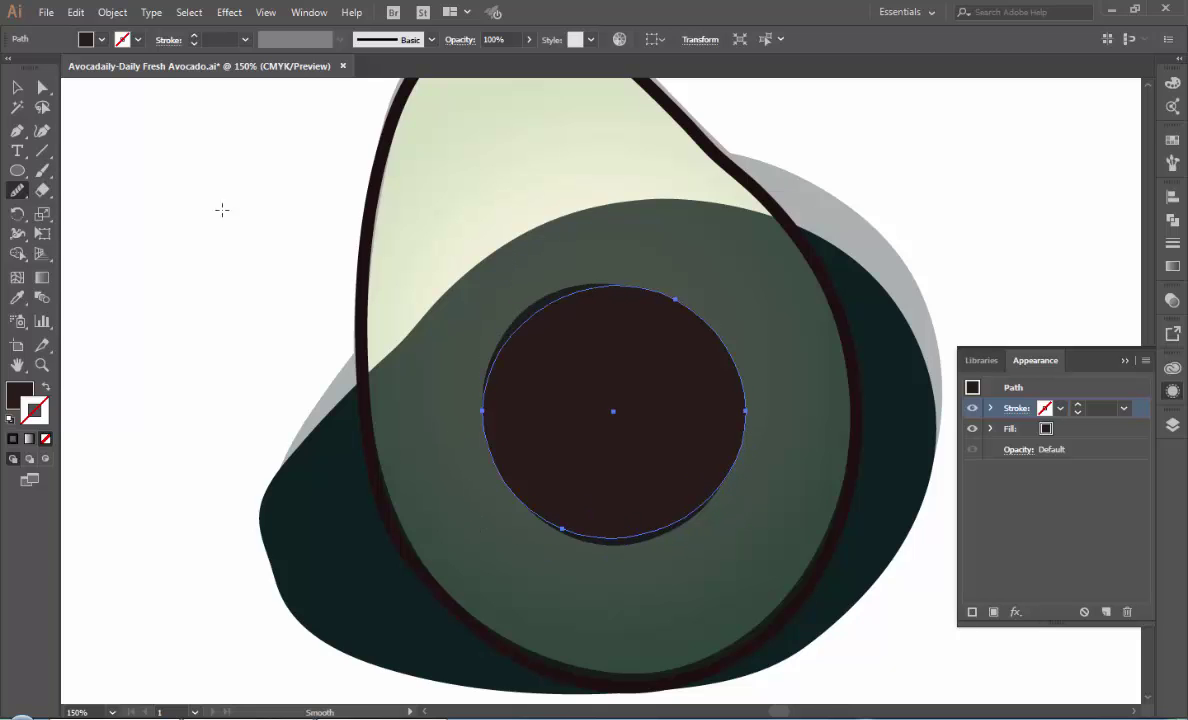
# - Rotate the circle about 45°, nudge it down-left and enlarge it slightly
pyautogui.press('v')
pyautogui.moveTo(751, 279); pyautogui.dragTo(783, 405)
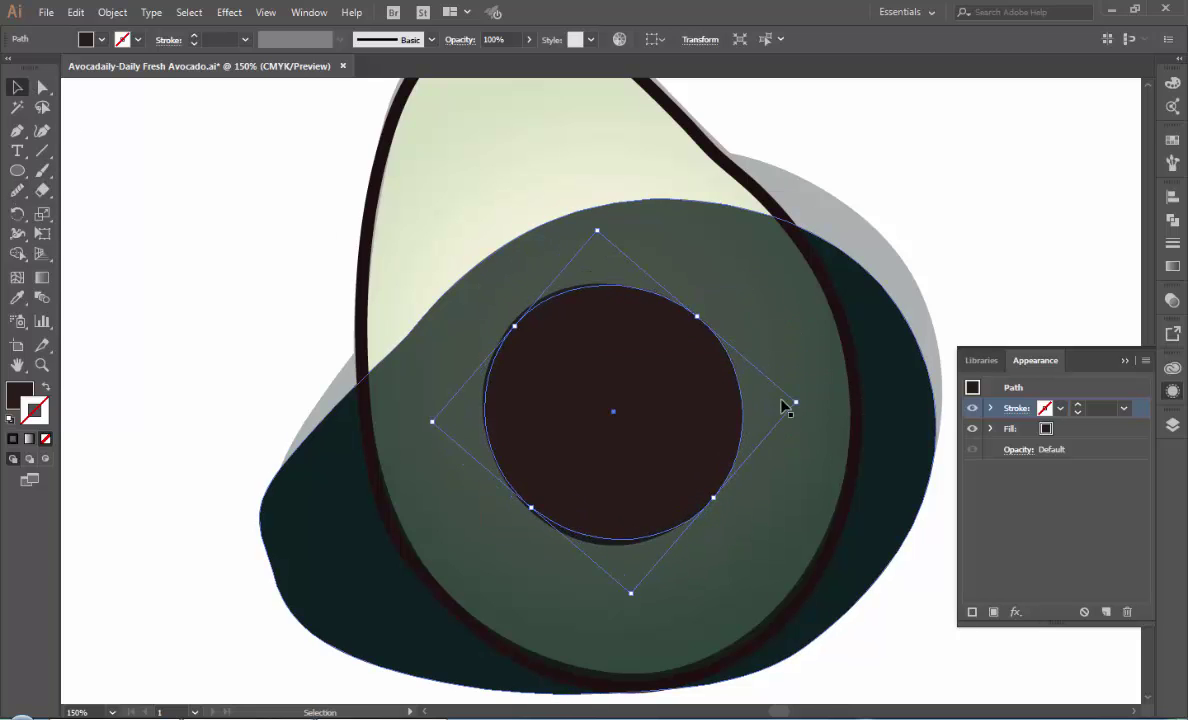
pyautogui.moveTo(681, 409); pyautogui.dragTo(676, 411)
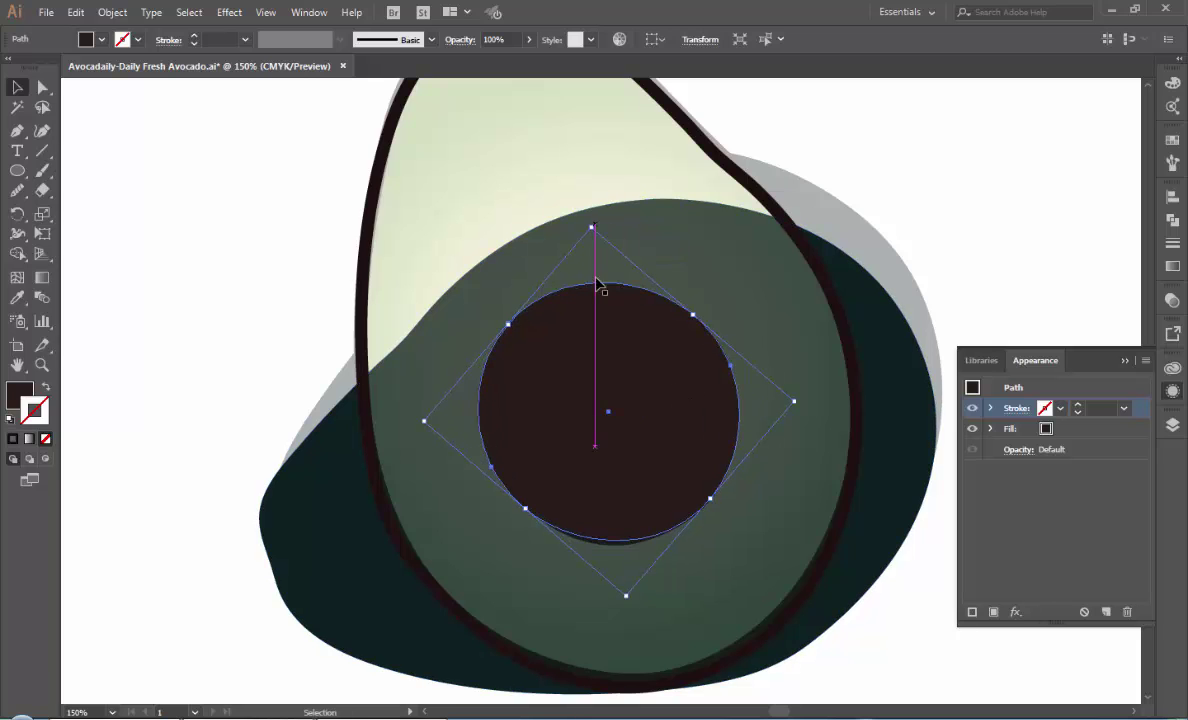
pyautogui.moveTo(625, 595); pyautogui.dragTo(628, 605)
pyautogui.click(933, 220)
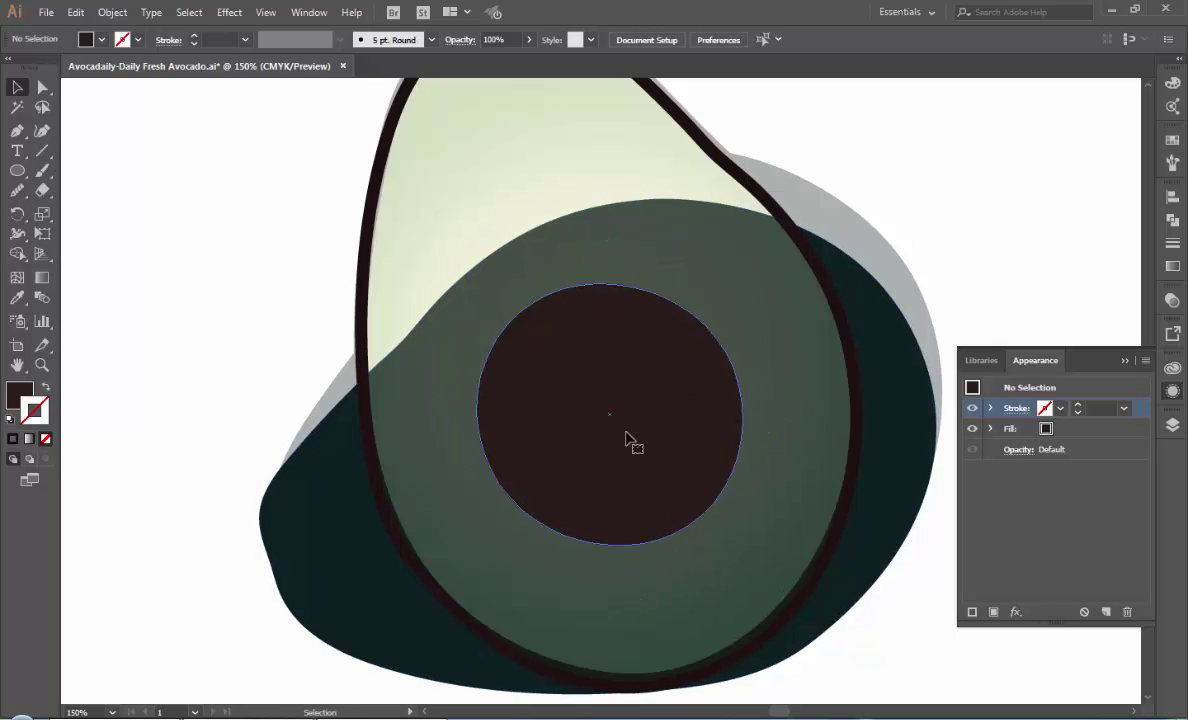
pyautogui.click(631, 439)
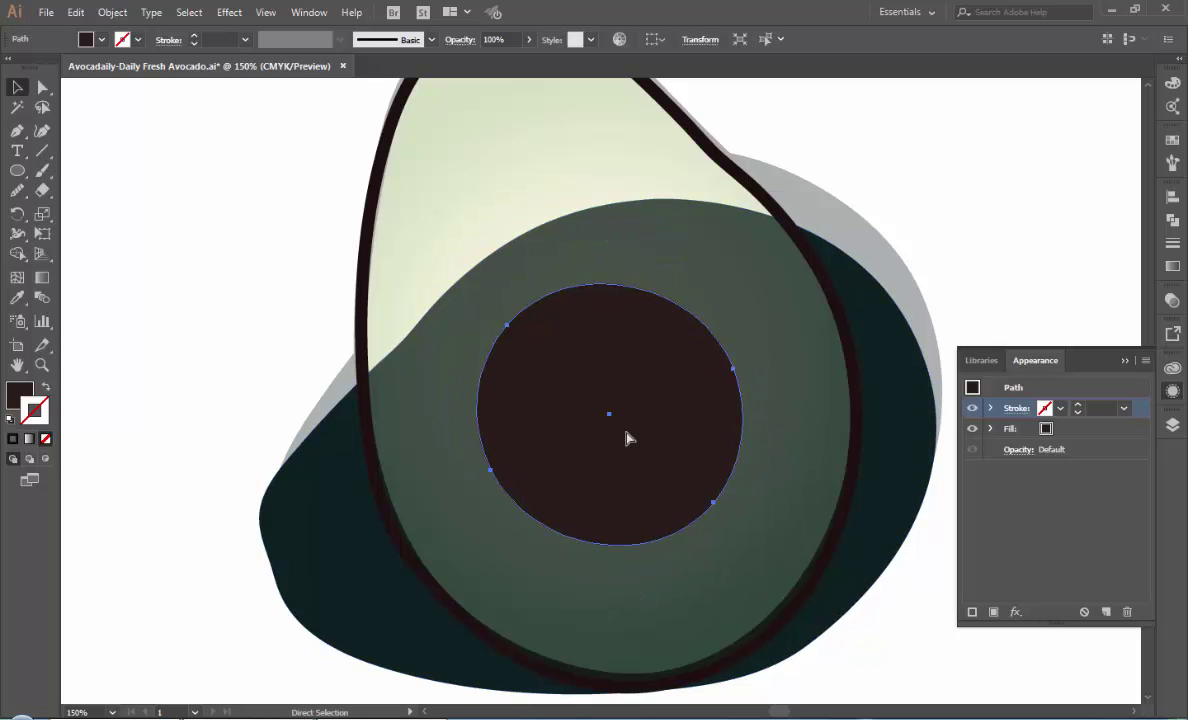
pyautogui.click(1173, 424)
# - Expand Layer 1 and drag the pit shading group above the brown circle
pyautogui.click(943, 462)
pyautogui.scroll(-5, 1008, 522)
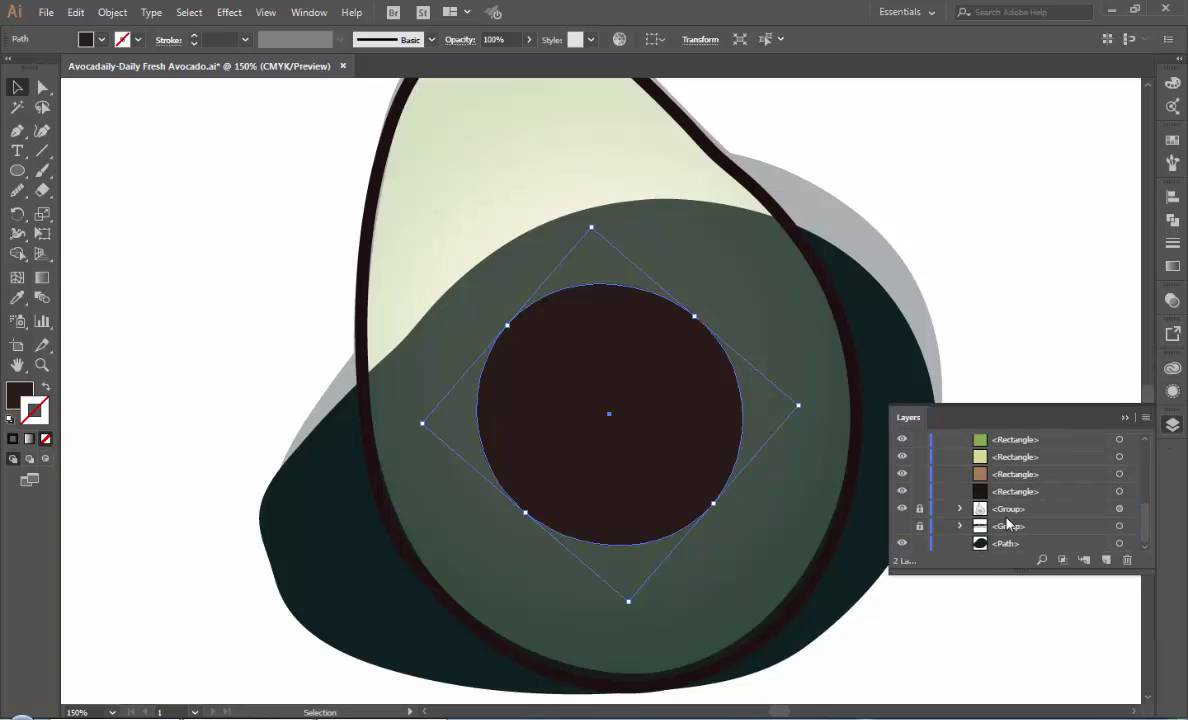
pyautogui.click(1010, 508)
pyautogui.scroll(-3, 1037, 443)
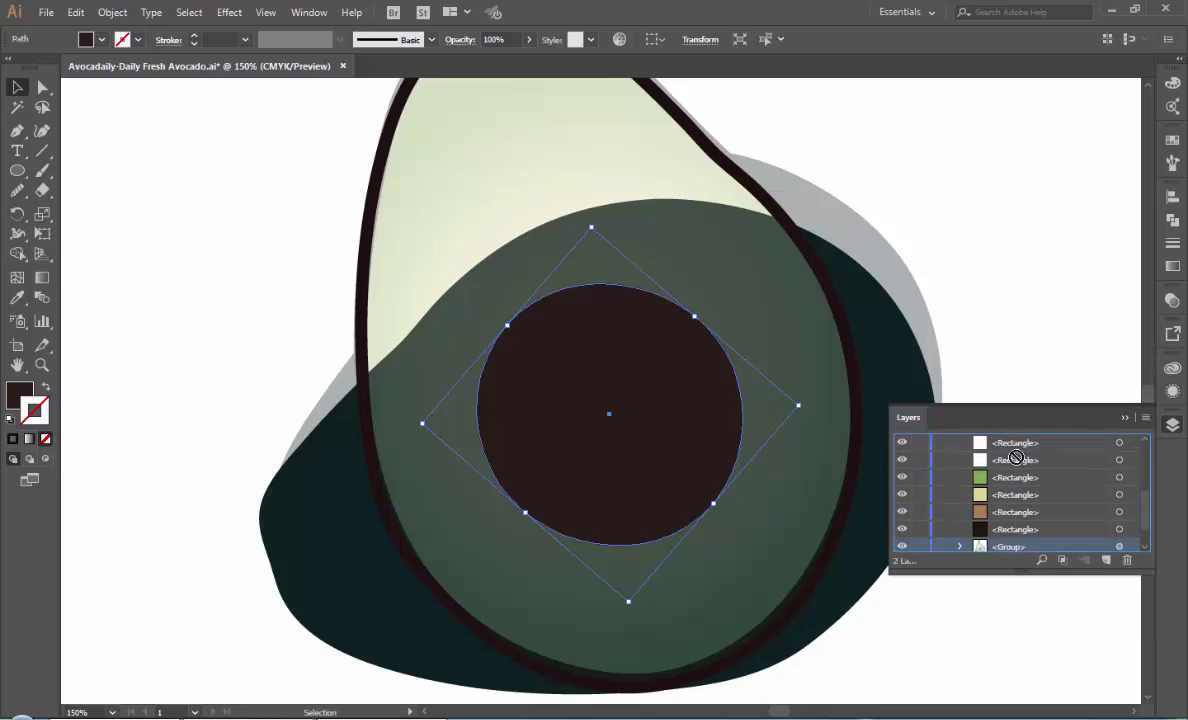
pyautogui.moveTo(1010, 460); pyautogui.dragTo(1007, 474)
pyautogui.click(1047, 328)
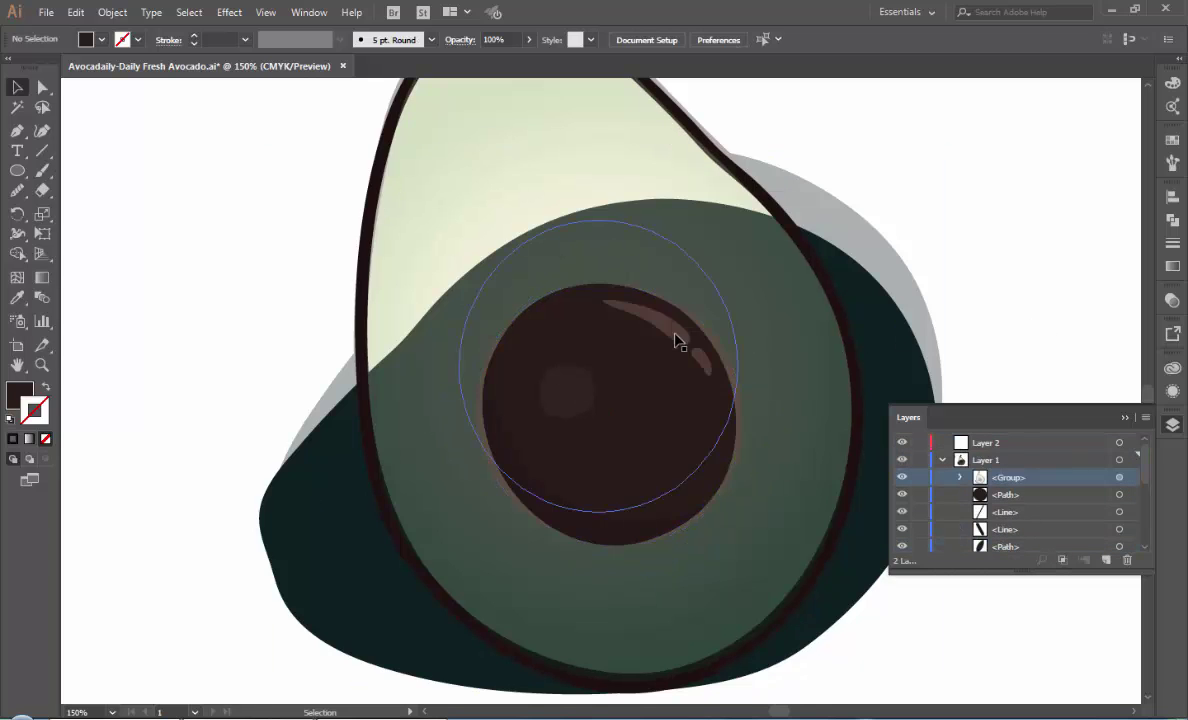
pyautogui.press('p')
pyautogui.moveTo(545, 370); pyautogui.dragTo(605, 411)
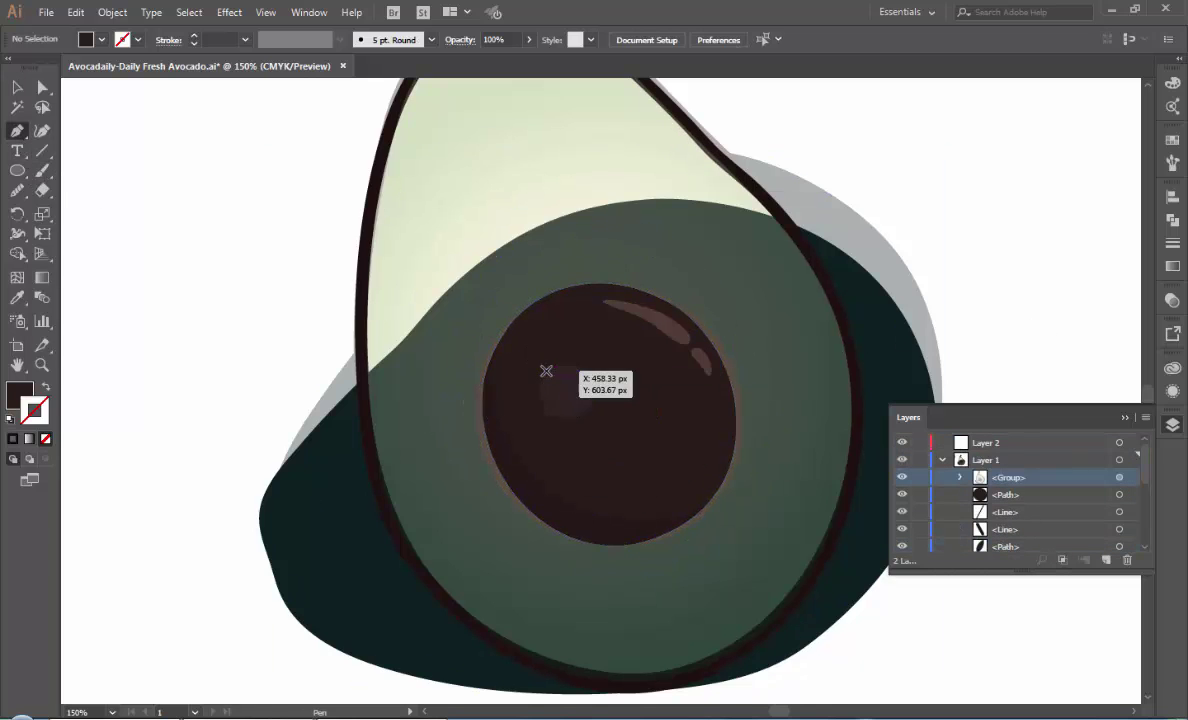
# - Draw a small smoothed circle on the left part of the dark pit
pyautogui.click(17, 170)
pyautogui.moveTo(548, 362); pyautogui.dragTo(602, 420)
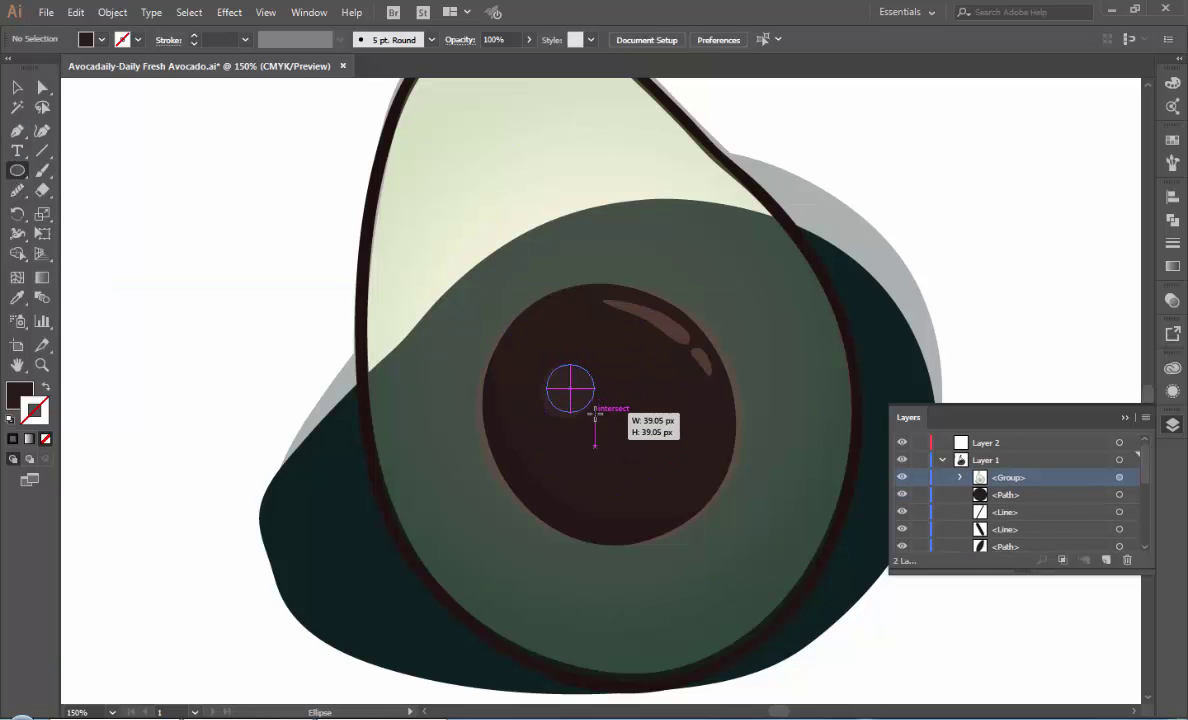
pyautogui.click(17, 297)
pyautogui.click(677, 311)
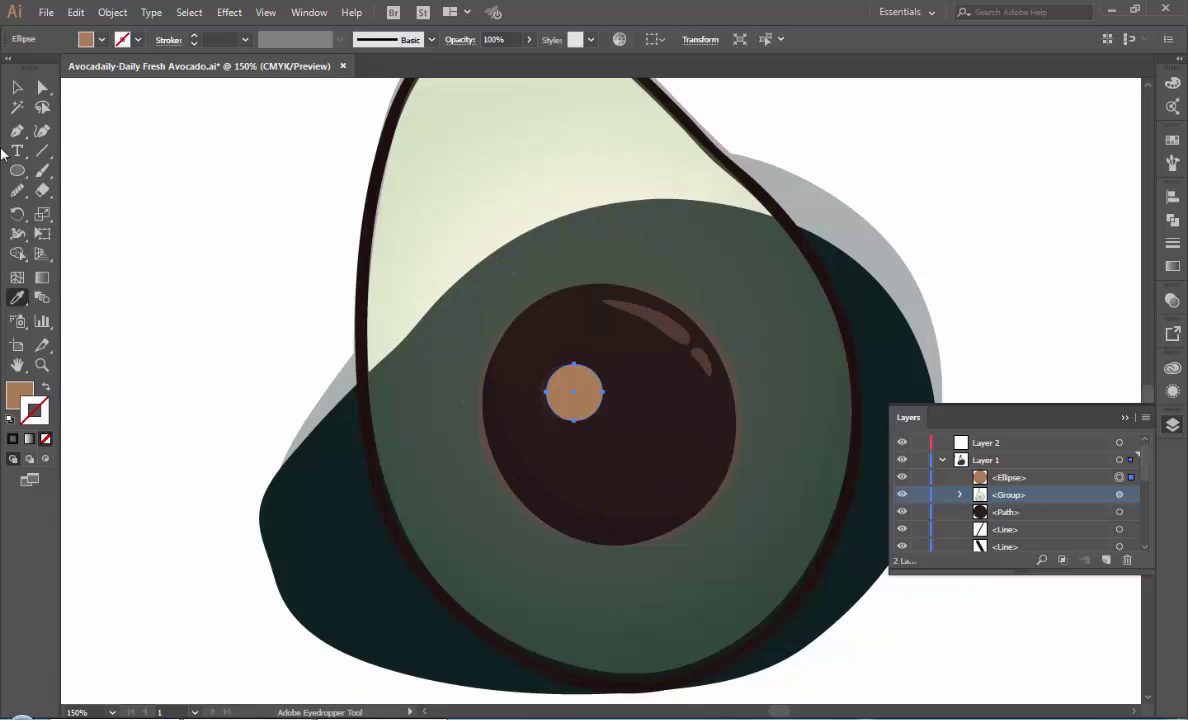
pyautogui.click(17, 190)
pyautogui.moveTo(552, 373)
pyautogui.mouseDown()
pyautogui.moveTo(602, 423)
pyautogui.moveTo(568, 392)
pyautogui.mouseUp()
# - Shift the circle slightly left and give it the pale yellow-green swatch colour
pyautogui.press('v')
pyautogui.click(16, 299)
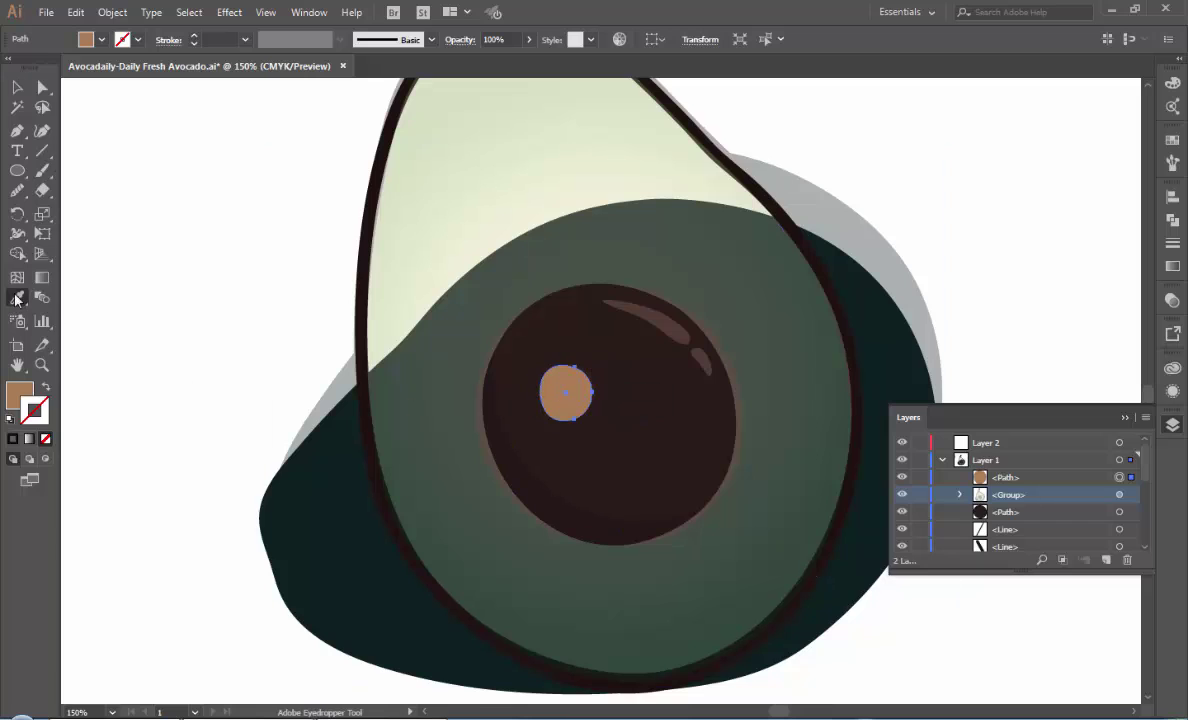
pyautogui.click(466, 419)
pyautogui.hotkey('ctrl', '0')
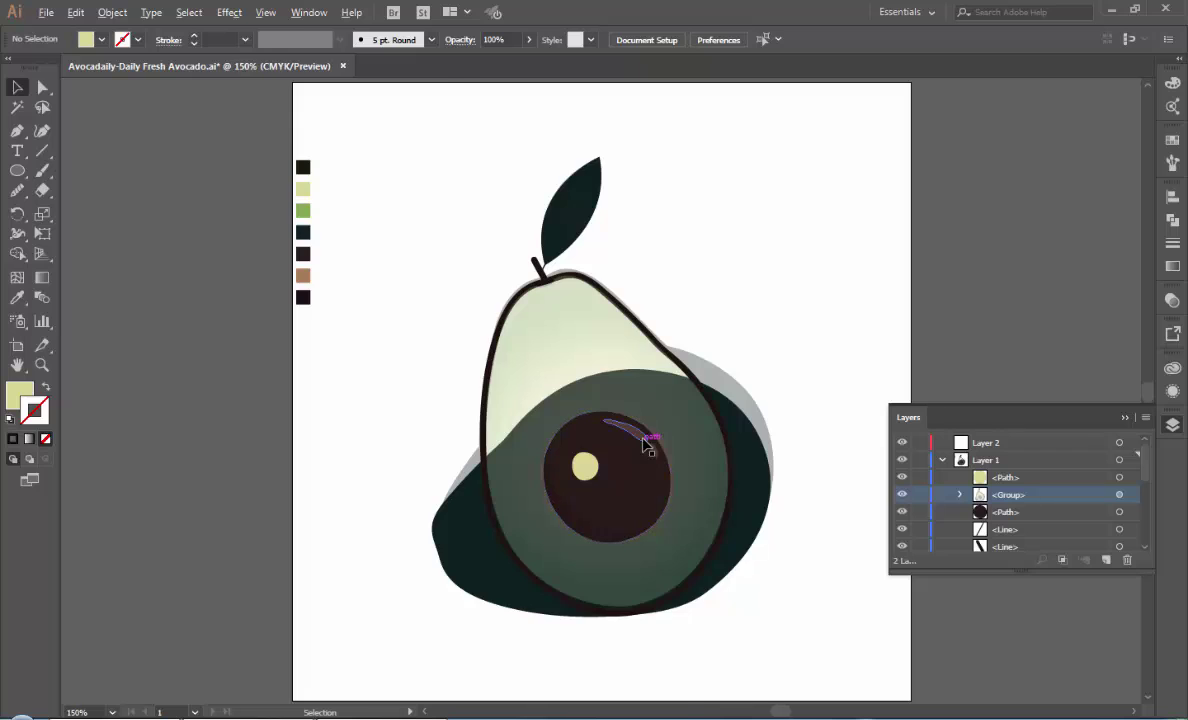
# - Pen-draw a closed curved crescent over the pit's old reflection
pyautogui.scroll(2, 642, 450)
pyautogui.scroll(1, 642, 450)
pyautogui.scroll(1, 598, 402)
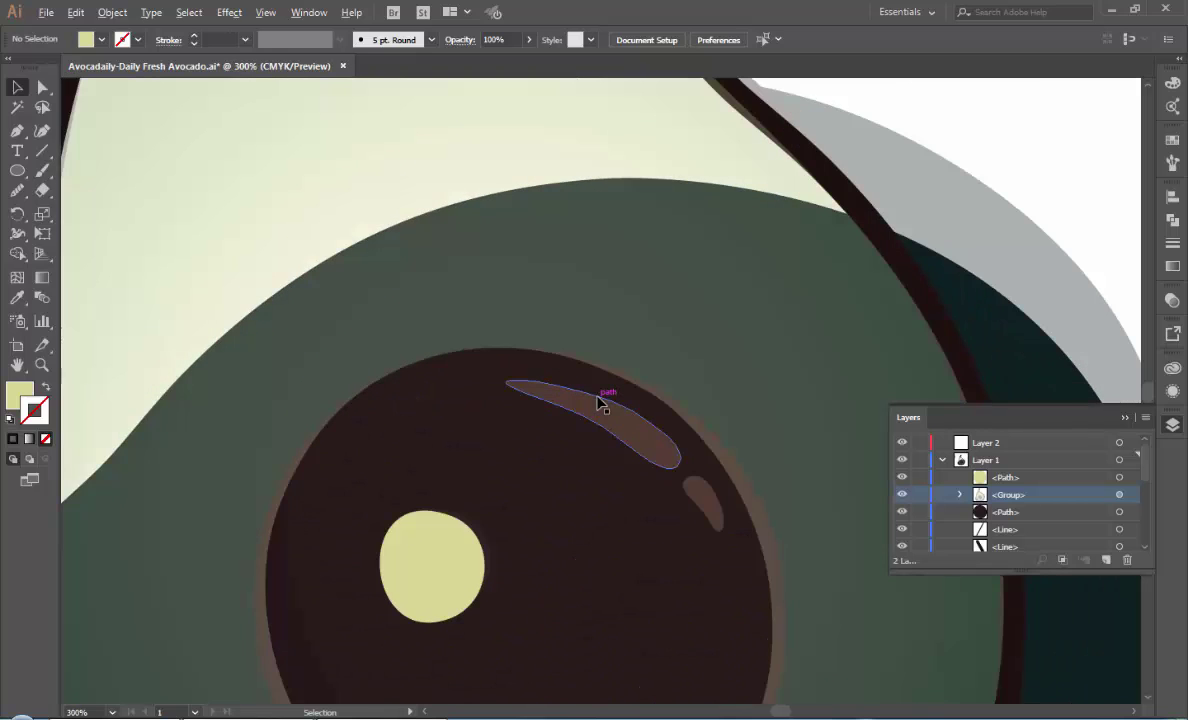
pyautogui.click(17, 130)
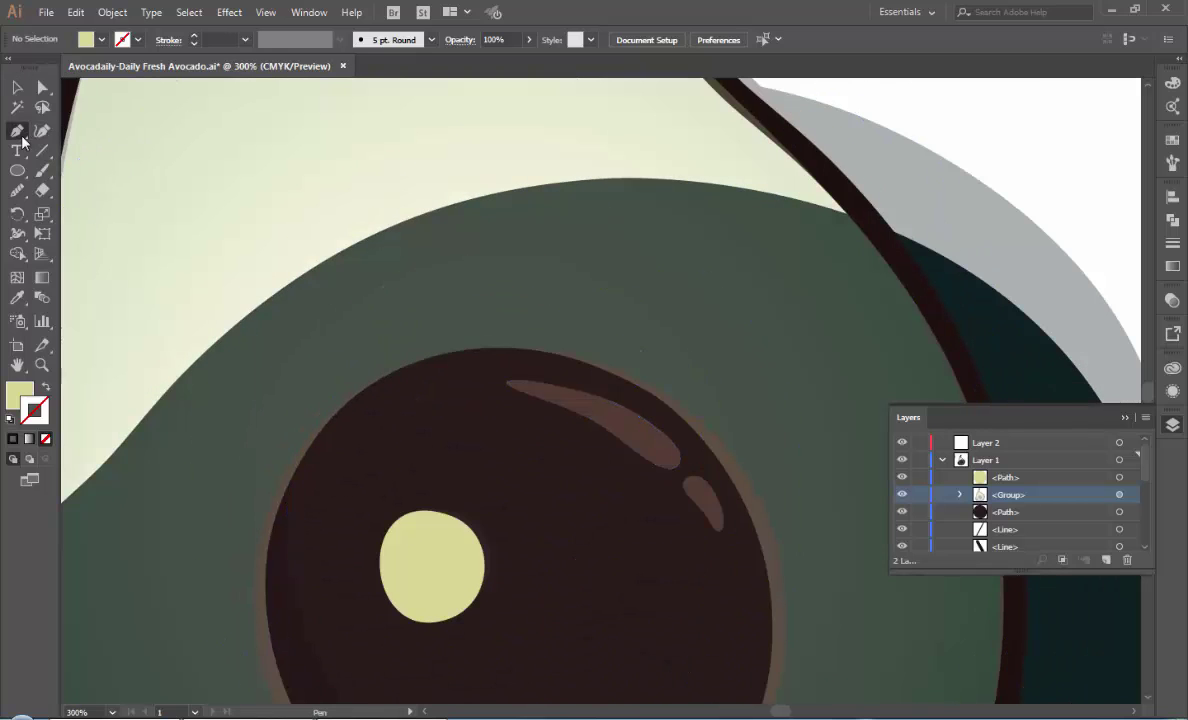
pyautogui.click(507, 384)
pyautogui.moveTo(679, 462); pyautogui.dragTo(688, 535)
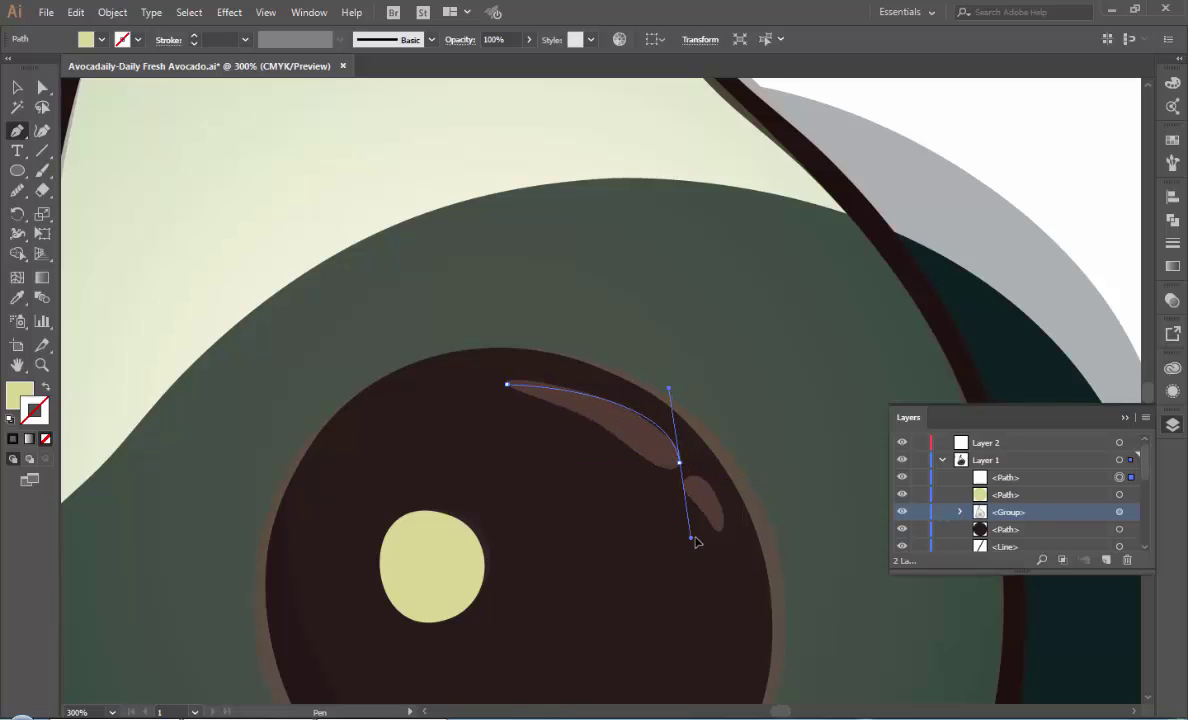
pyautogui.moveTo(507, 384); pyautogui.dragTo(525, 394)
pyautogui.moveTo(408, 348); pyautogui.dragTo(324, 268)
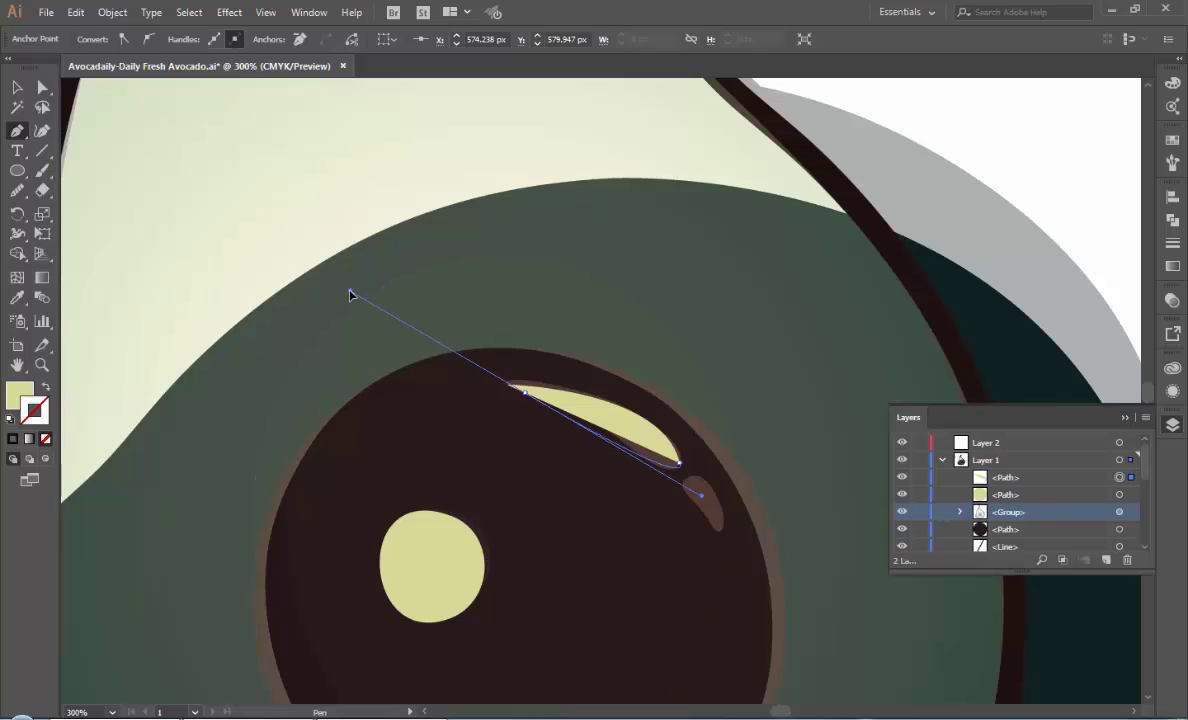
pyautogui.moveTo(525, 393); pyautogui.dragTo(507, 388)
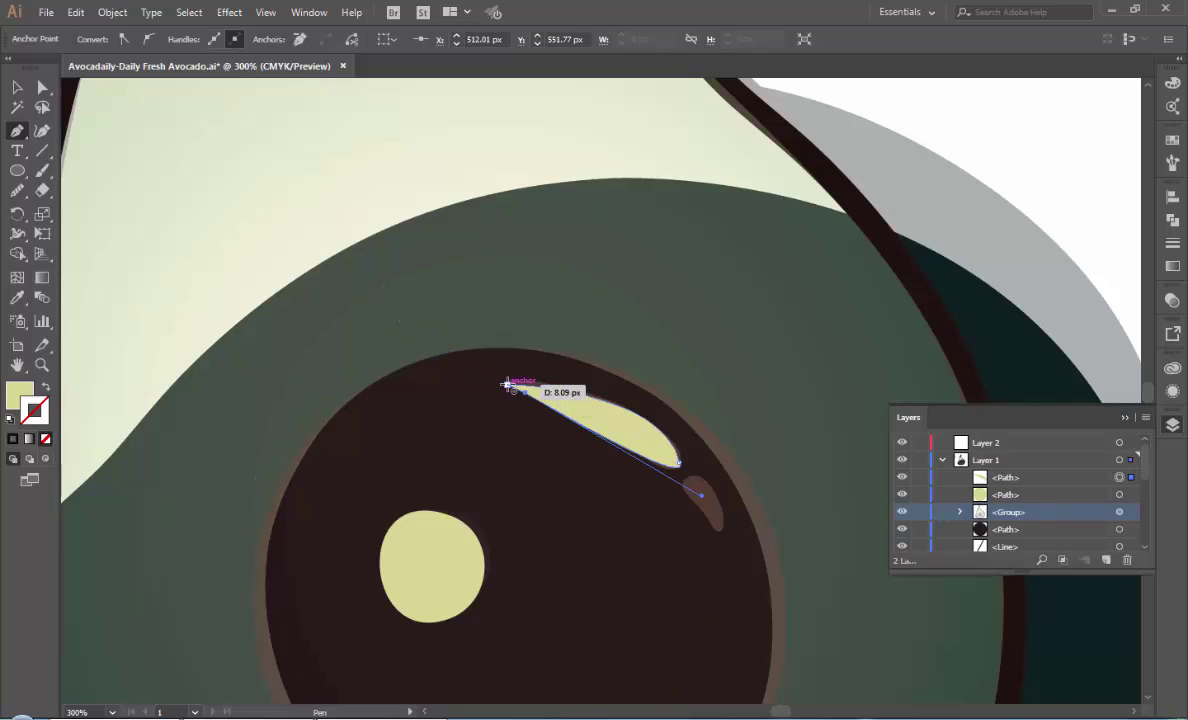
# - Reshape the crescent by moving its tip anchor, stretching it upward and widening it left
pyautogui.press('a')
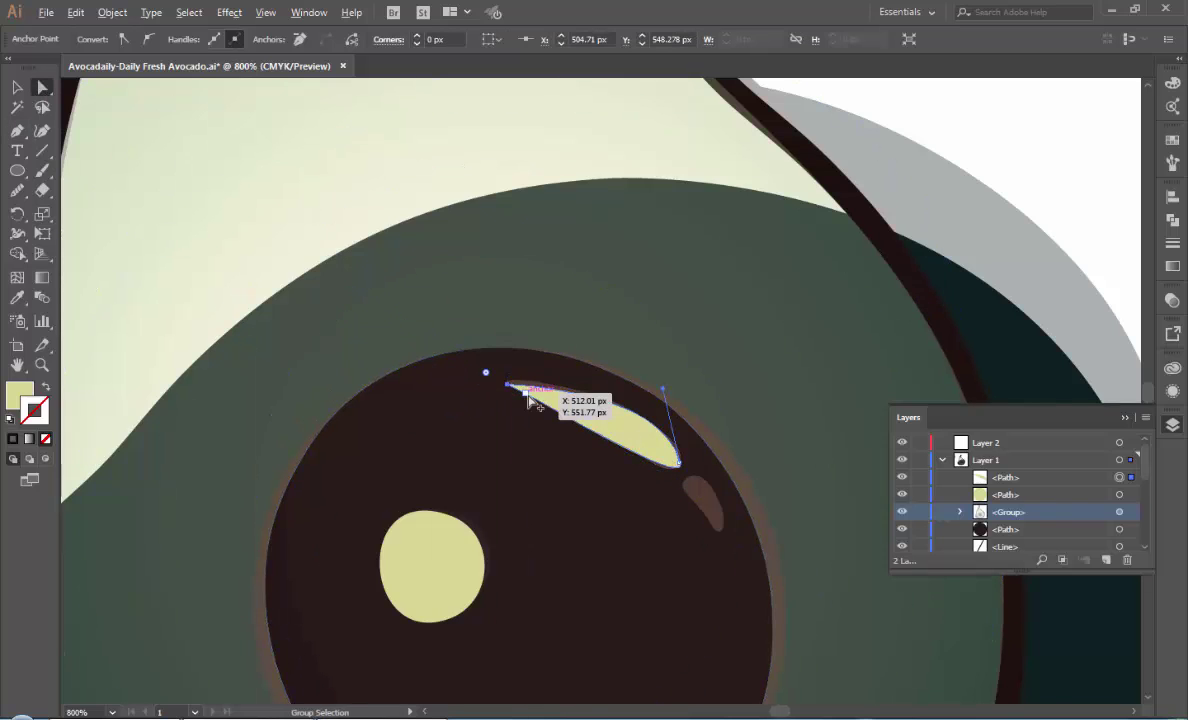
pyautogui.scroll(3, 493, 393)
pyautogui.moveTo(470, 368); pyautogui.dragTo(499, 377)
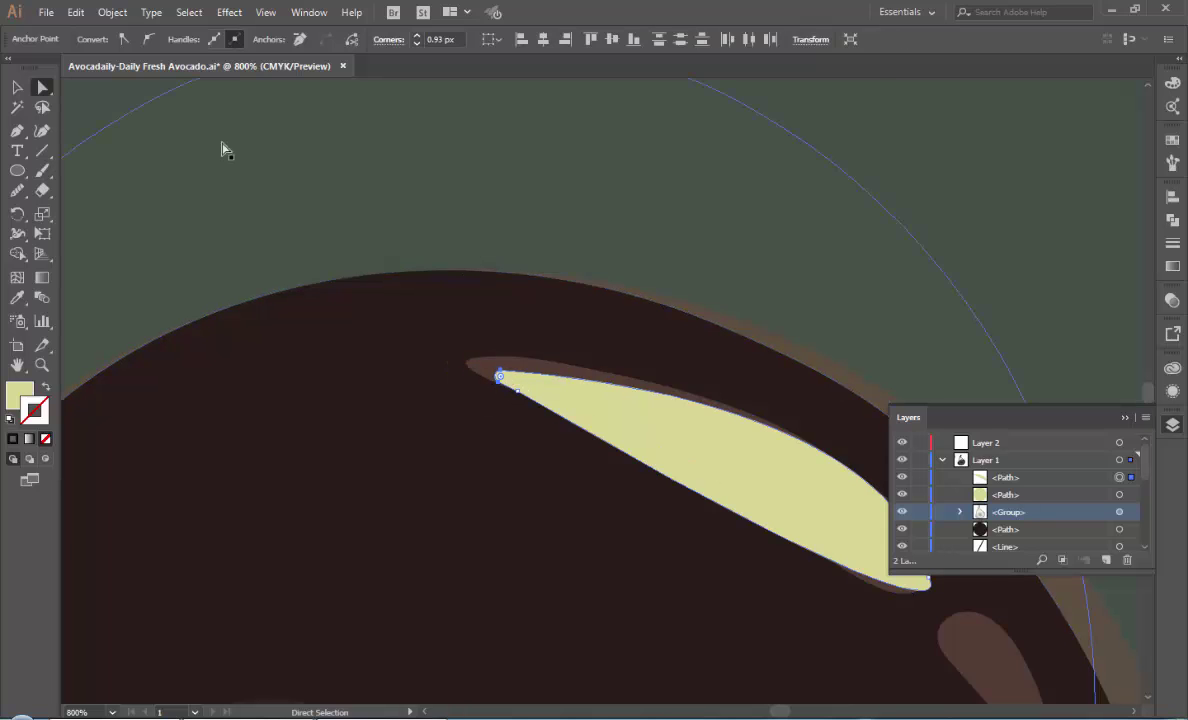
pyautogui.press('v')
pyautogui.moveTo(712, 368); pyautogui.dragTo(712, 349)
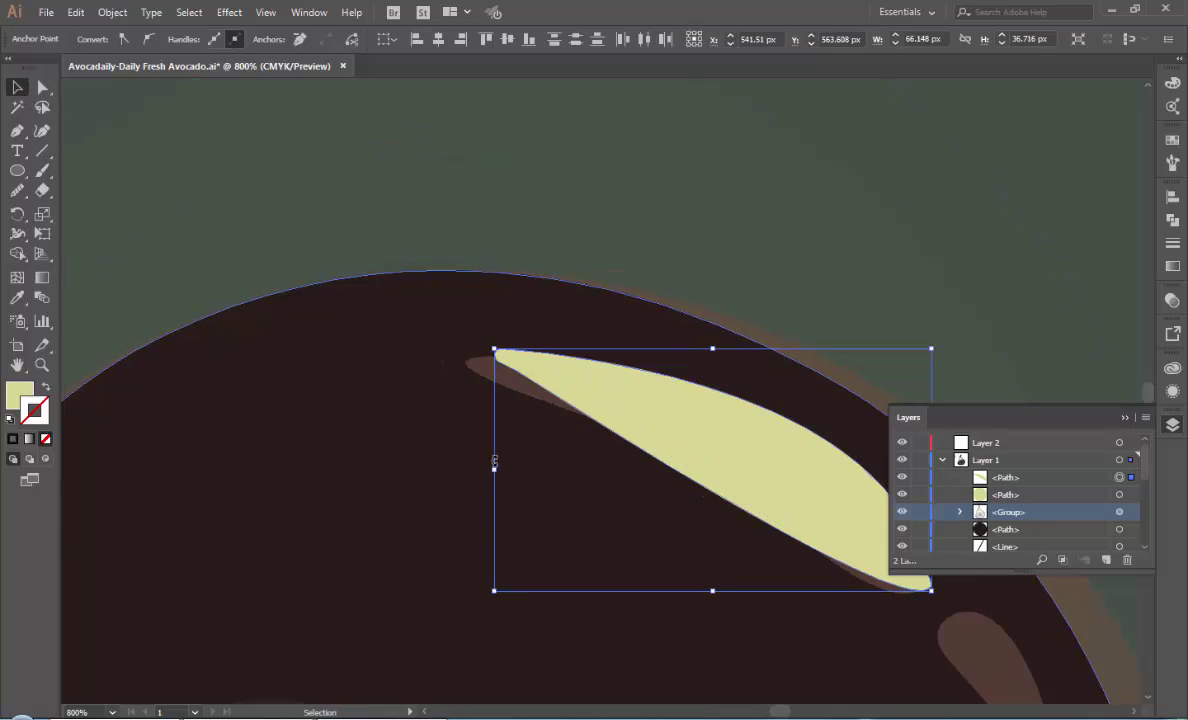
pyautogui.moveTo(494, 461); pyautogui.dragTo(466, 464)
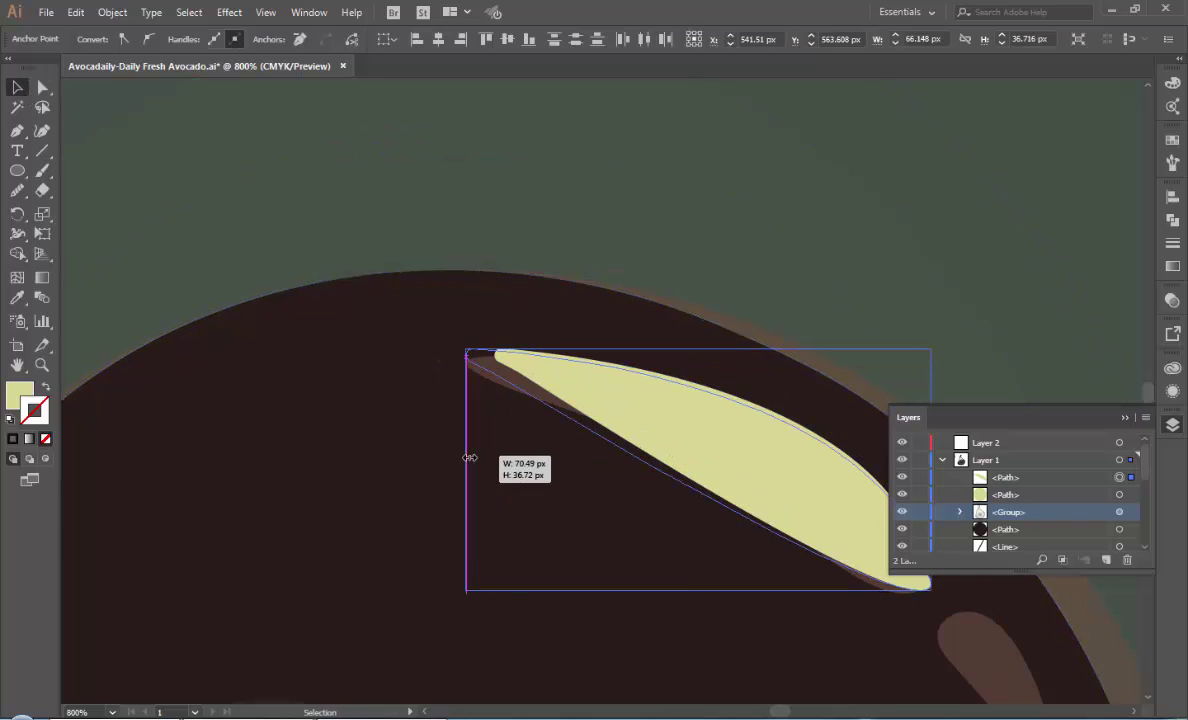
# - Smooth the crescent highlight and fit the whole artboard in view
pyautogui.click(1123, 418)
pyautogui.press('q')
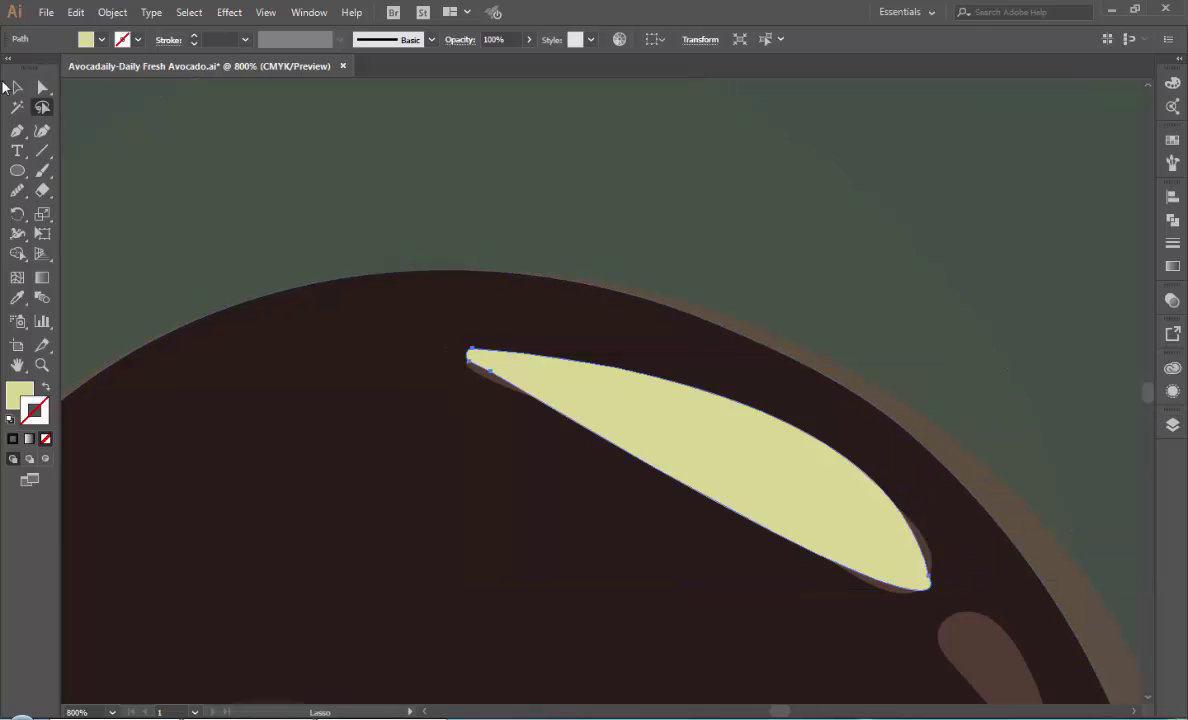
pyautogui.click(17, 87)
pyautogui.click(17, 190)
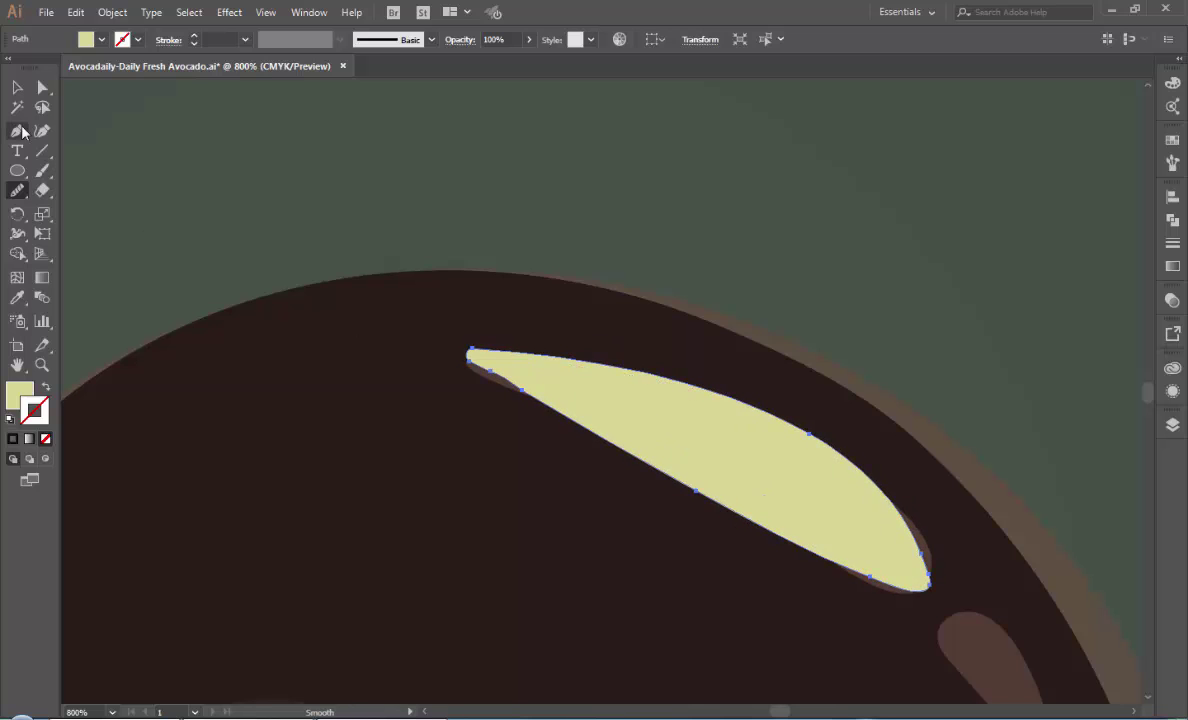
pyautogui.press('v')
pyautogui.hotkey('ctrl', '0')
pyautogui.click(647, 578)
# - Pen-draw a small teardrop highlight just right of the crescent on the pit
pyautogui.scroll(2, 657, 485)
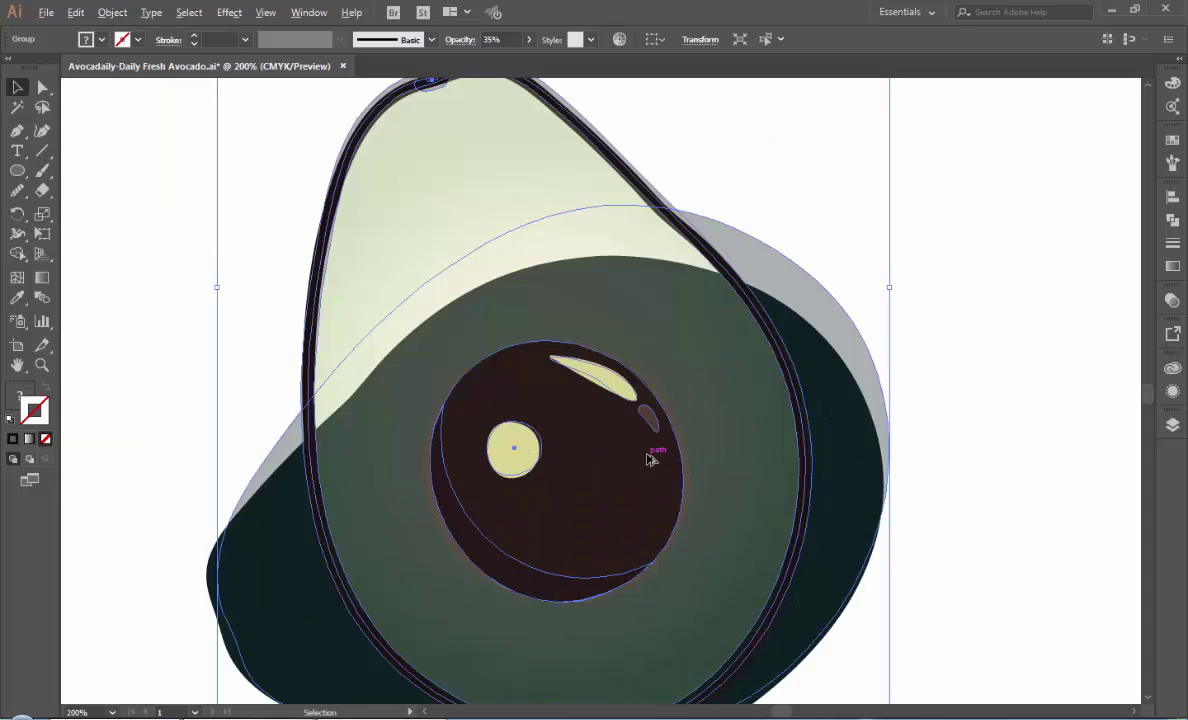
pyautogui.scroll(2, 650, 456)
pyautogui.scroll(-2, 565, 334)
pyautogui.click(577, 332)
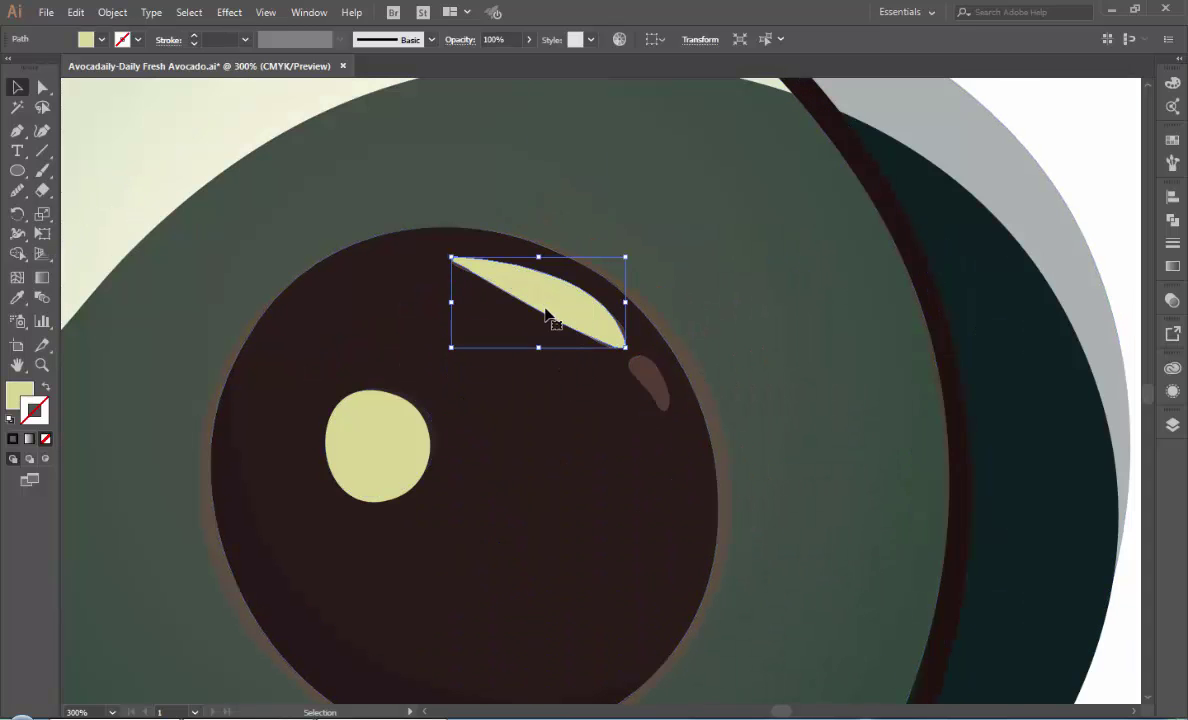
pyautogui.click(515, 430)
pyautogui.press('p')
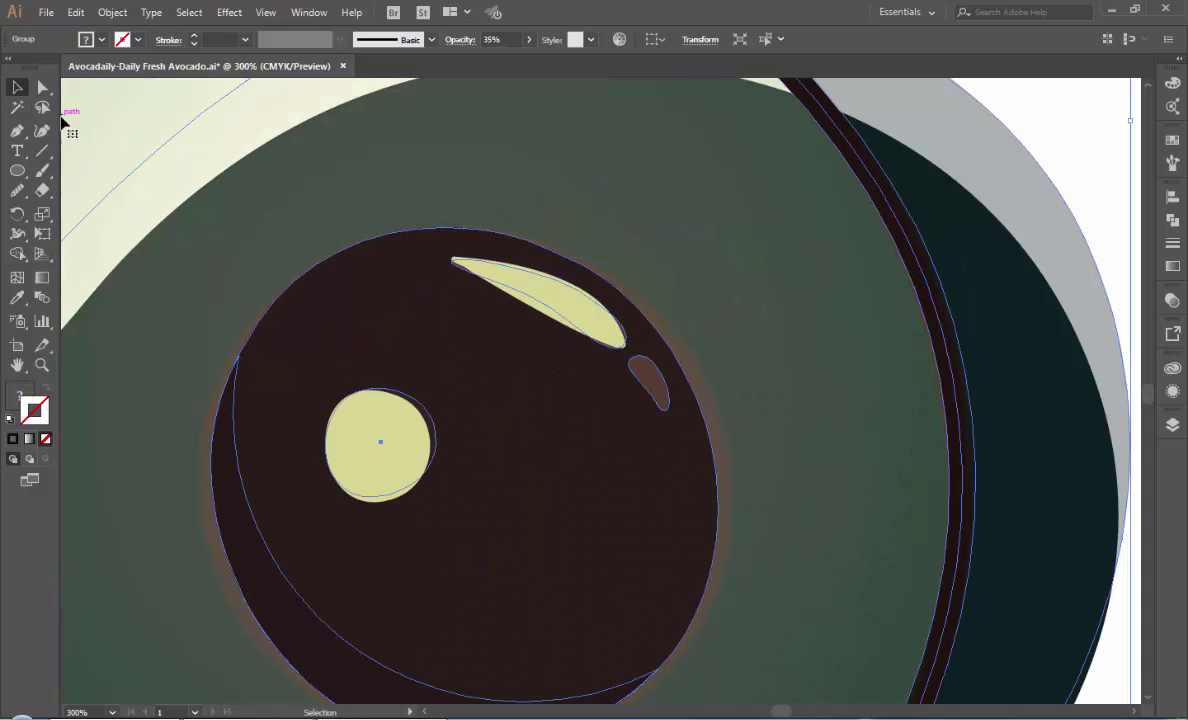
pyautogui.hotkey('ctrl', 'shift', 'a')
pyautogui.moveTo(667, 409)
pyautogui.mouseDown()
pyautogui.moveTo(660, 372)
pyautogui.moveTo(670, 410)
pyautogui.mouseUp()
pyautogui.click(632, 367)
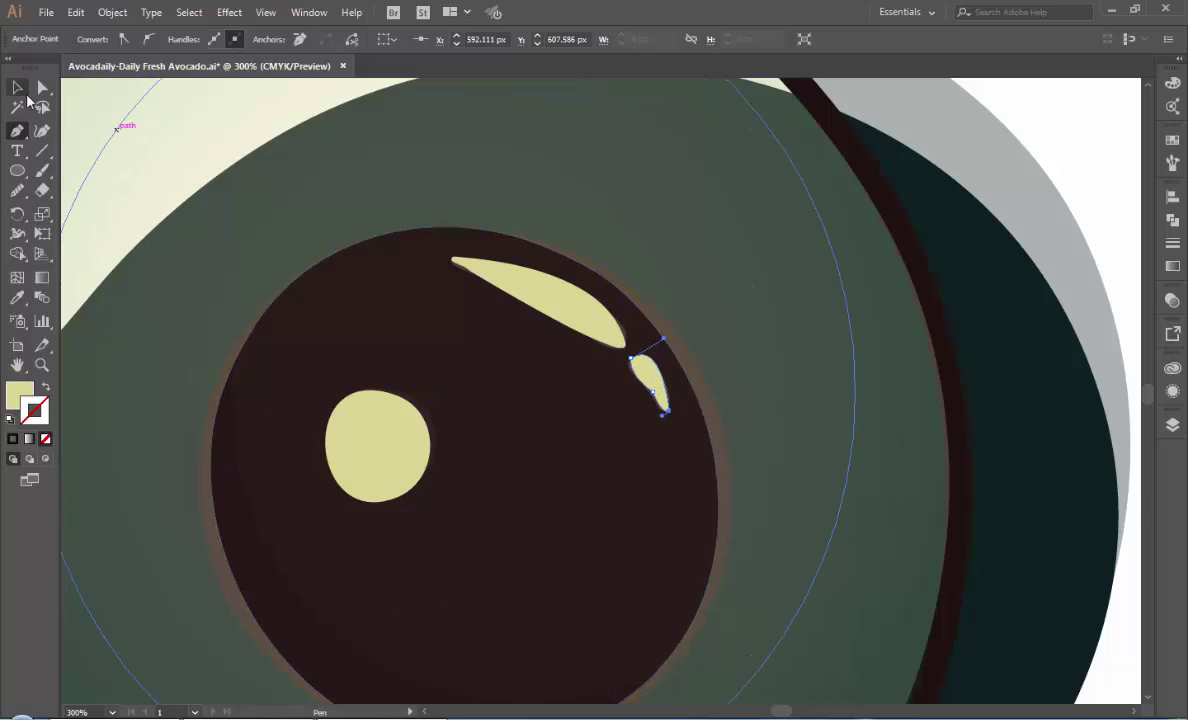
# - Round the teardrop's bottom corner with its live-corner widget
pyautogui.press('a')
pyautogui.scroll(2, 704, 391)
pyautogui.moveTo(629, 418); pyautogui.dragTo(621, 412)
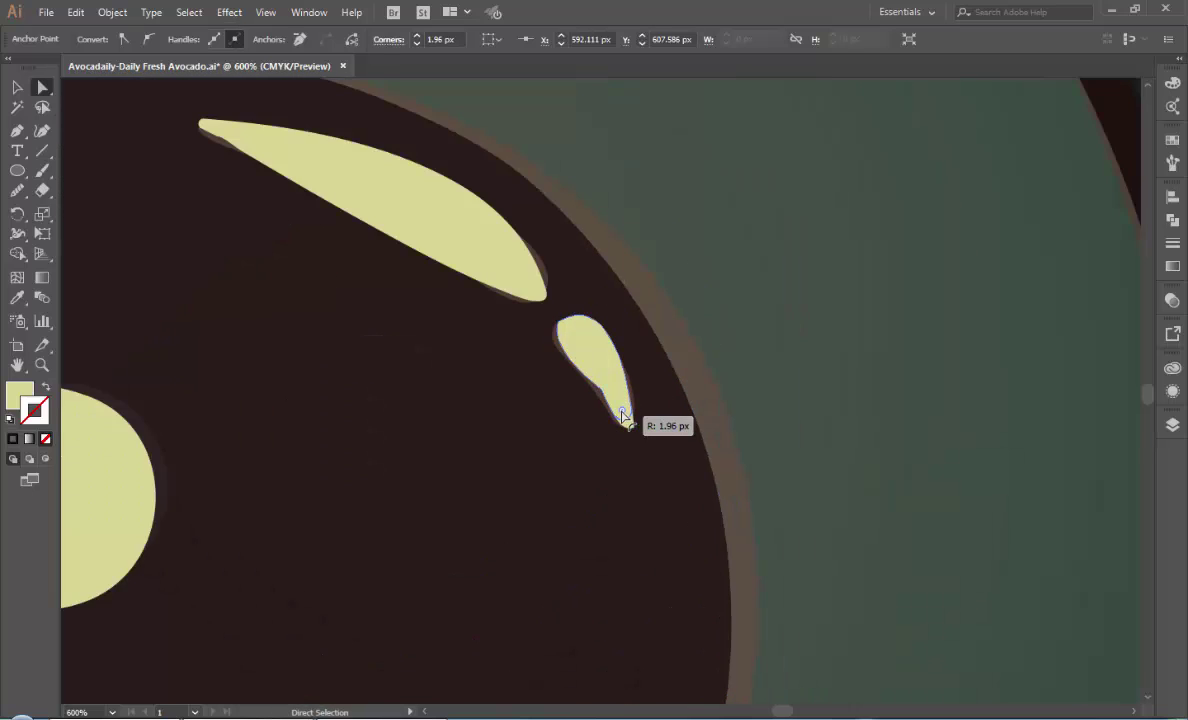
pyautogui.click(20, 196)
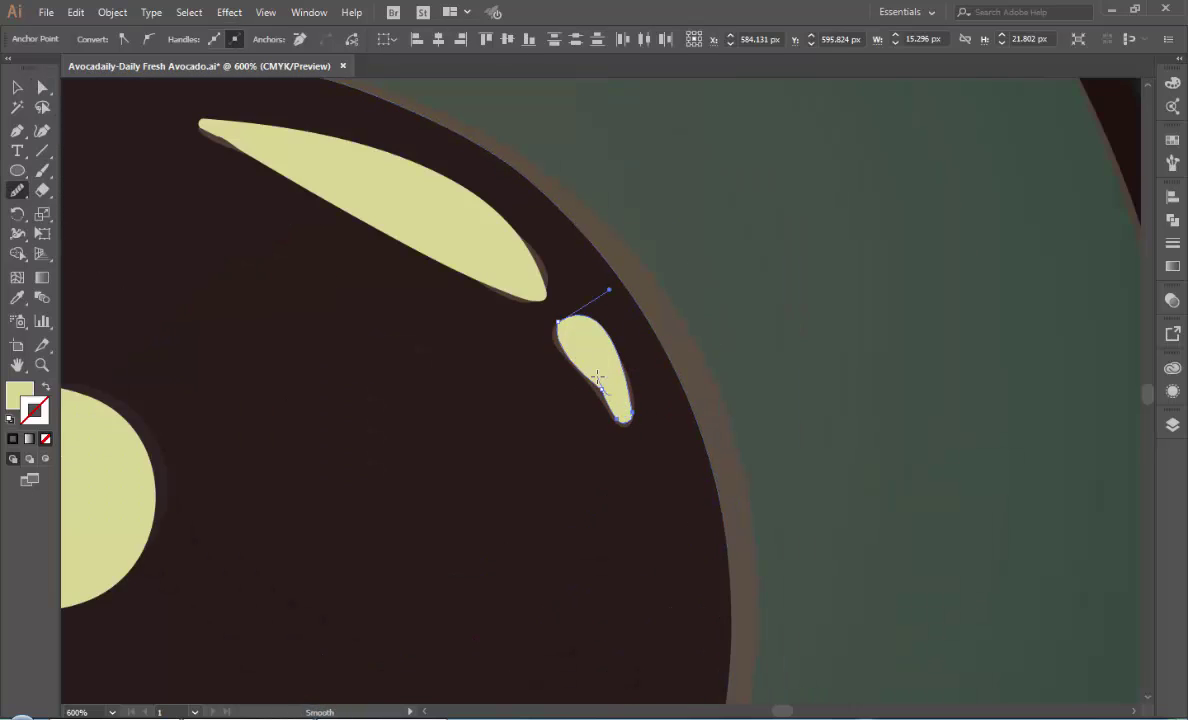
pyautogui.press('v')
pyautogui.click(260, 294)
# - Move the shaded reference avocado group off to the right of the artboard
pyautogui.hotkey('ctrl', '0')
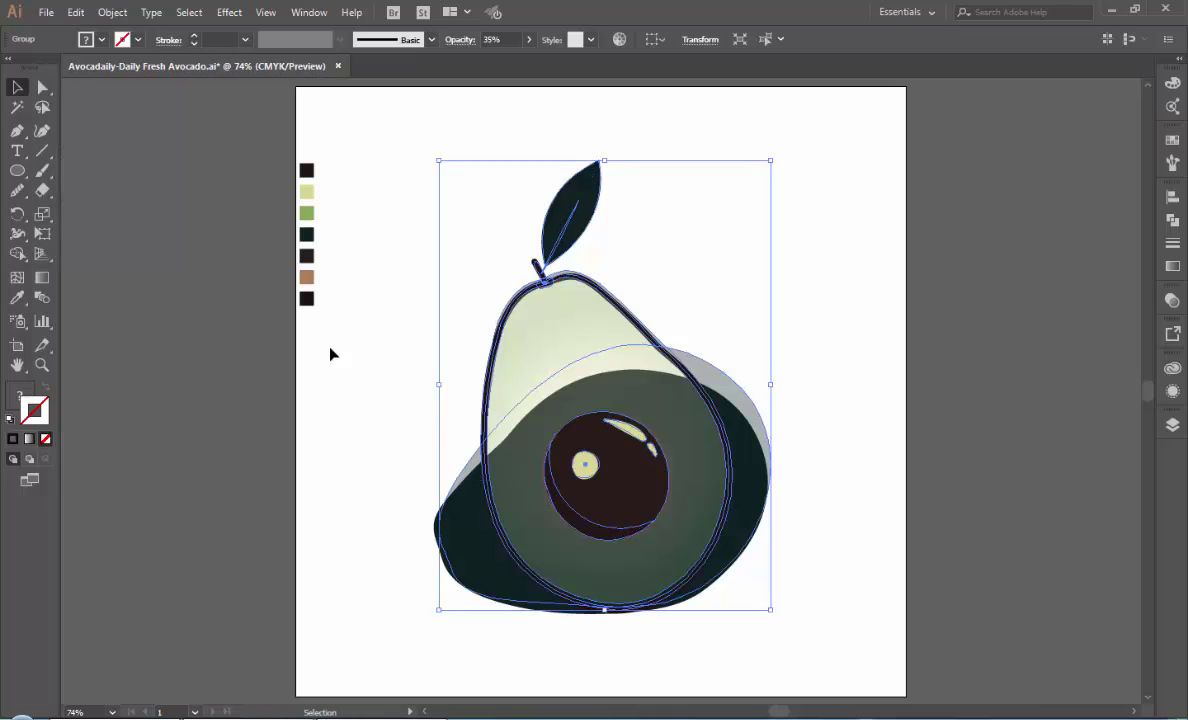
pyautogui.click(331, 350)
pyautogui.click(1172, 424)
pyautogui.click(990, 529)
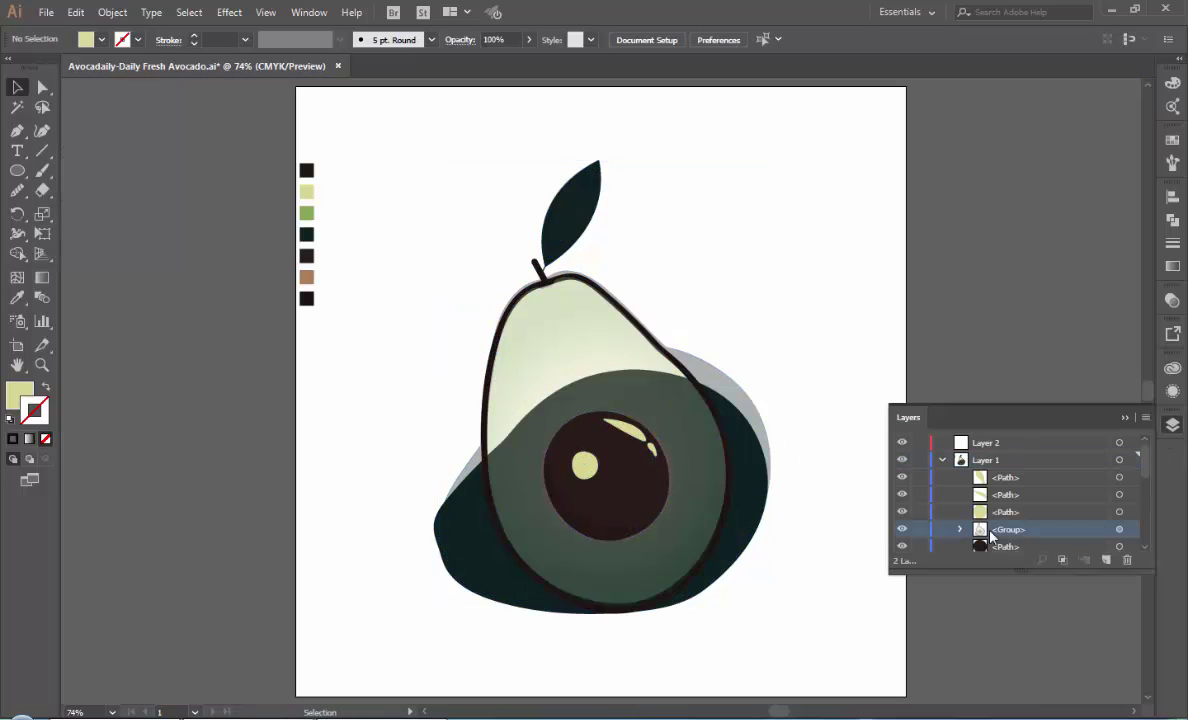
pyautogui.moveTo(703, 445); pyautogui.dragTo(1133, 273)
# - Eyedropper tan onto the crescent and teardrop highlights and the pit brown onto the round spot
pyautogui.click(636, 435)
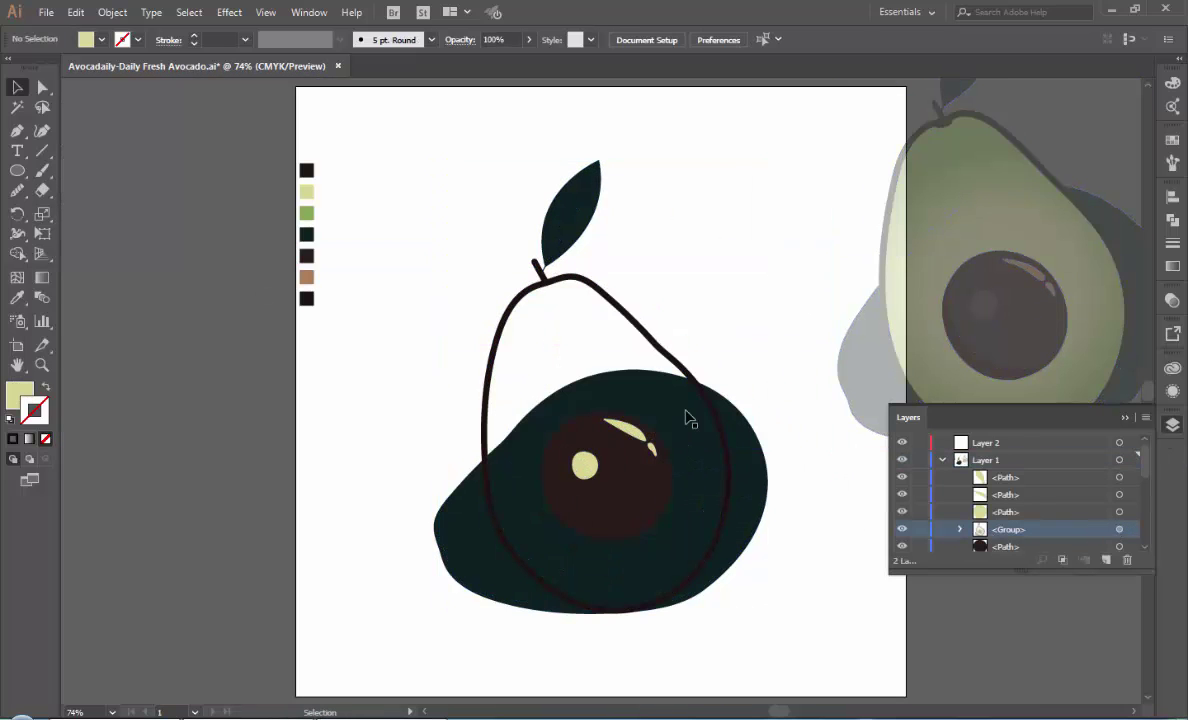
pyautogui.click(17, 296)
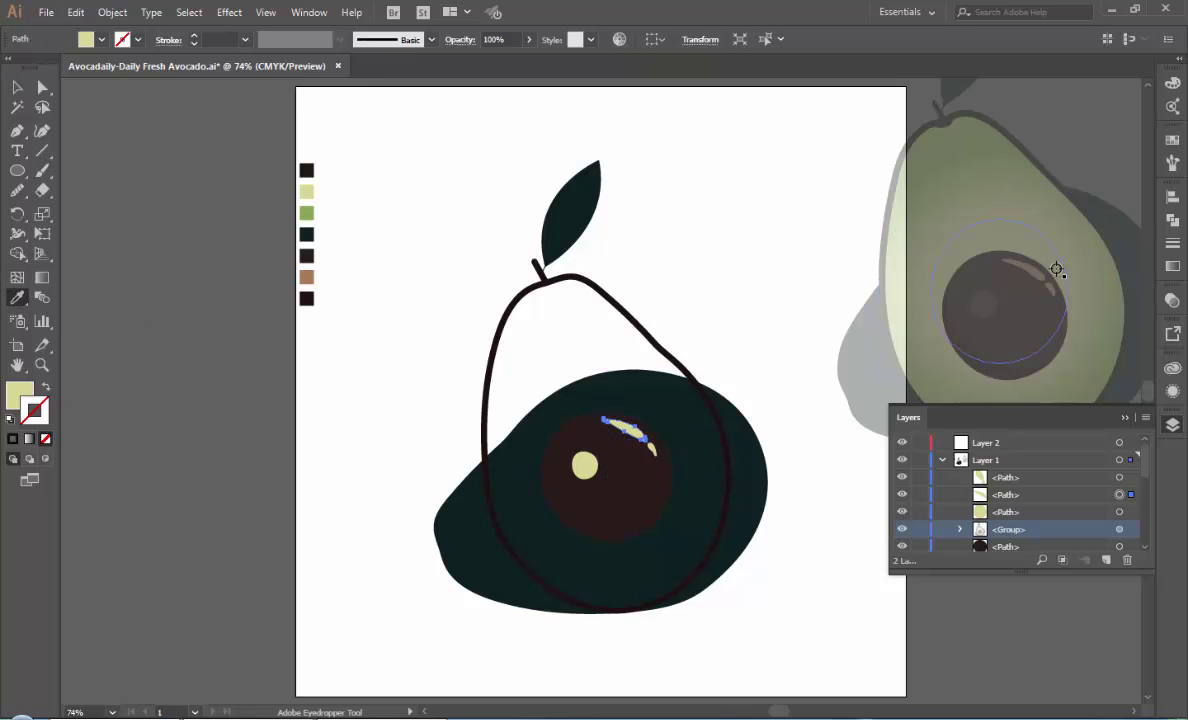
pyautogui.click(1008, 279)
pyautogui.click(17, 88)
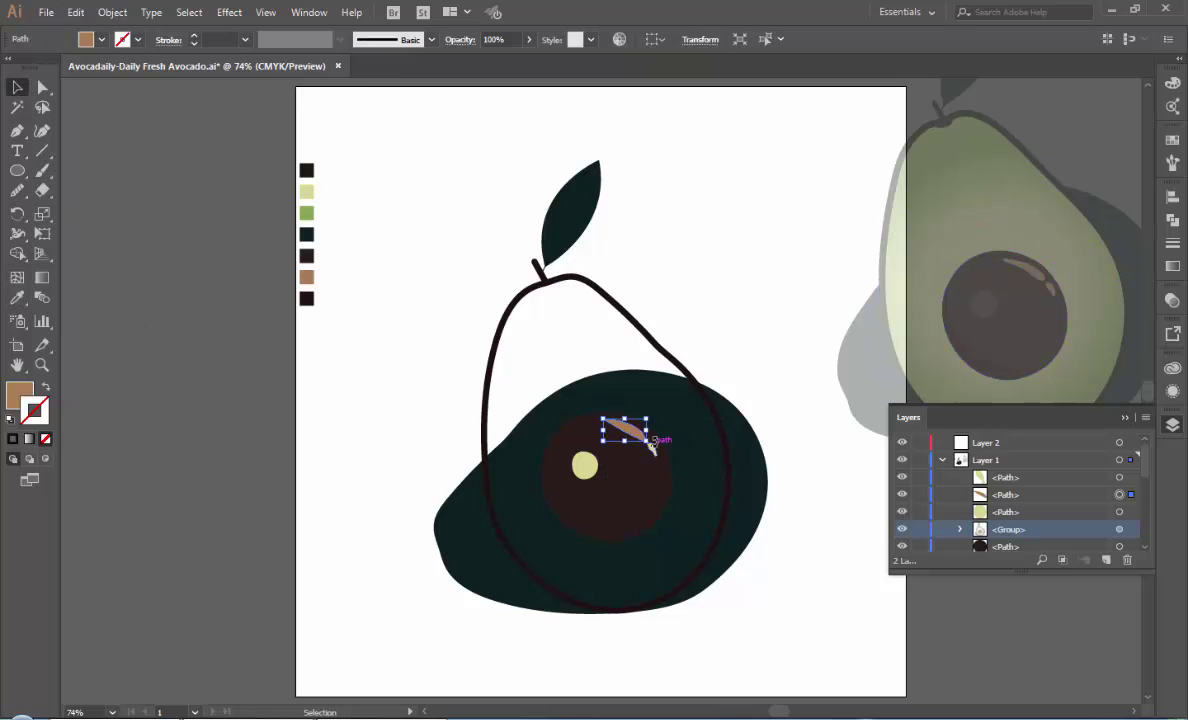
pyautogui.click(615, 416)
pyautogui.click(17, 297)
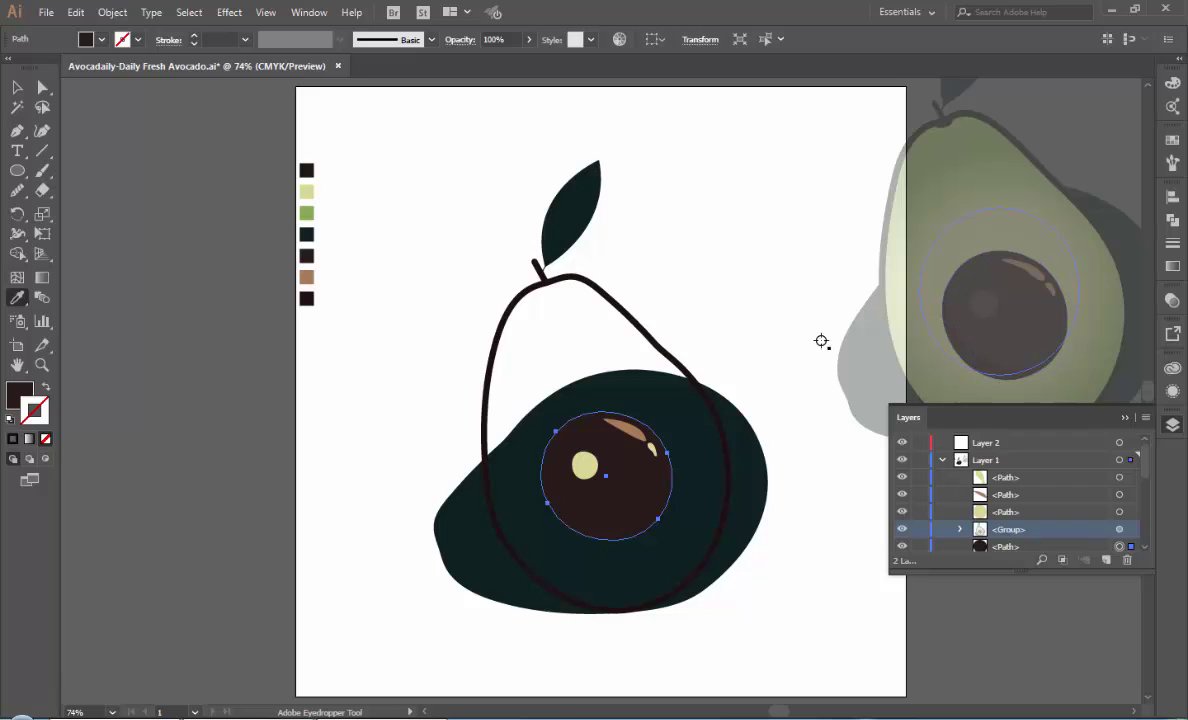
pyautogui.keyDown('ctrl'); pyautogui.click(650, 448); pyautogui.keyUp('ctrl')
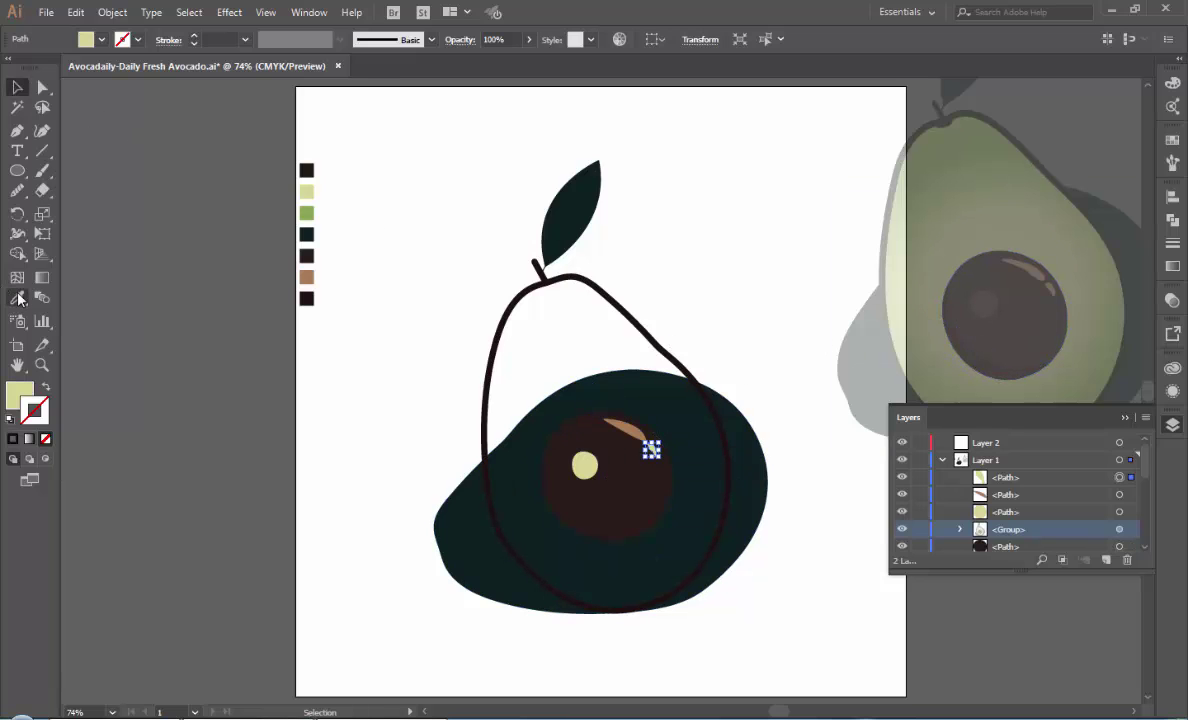
pyautogui.keyDown('ctrl'); pyautogui.click(585, 465); pyautogui.keyUp('ctrl')
pyautogui.click(990, 301)
pyautogui.press('v')
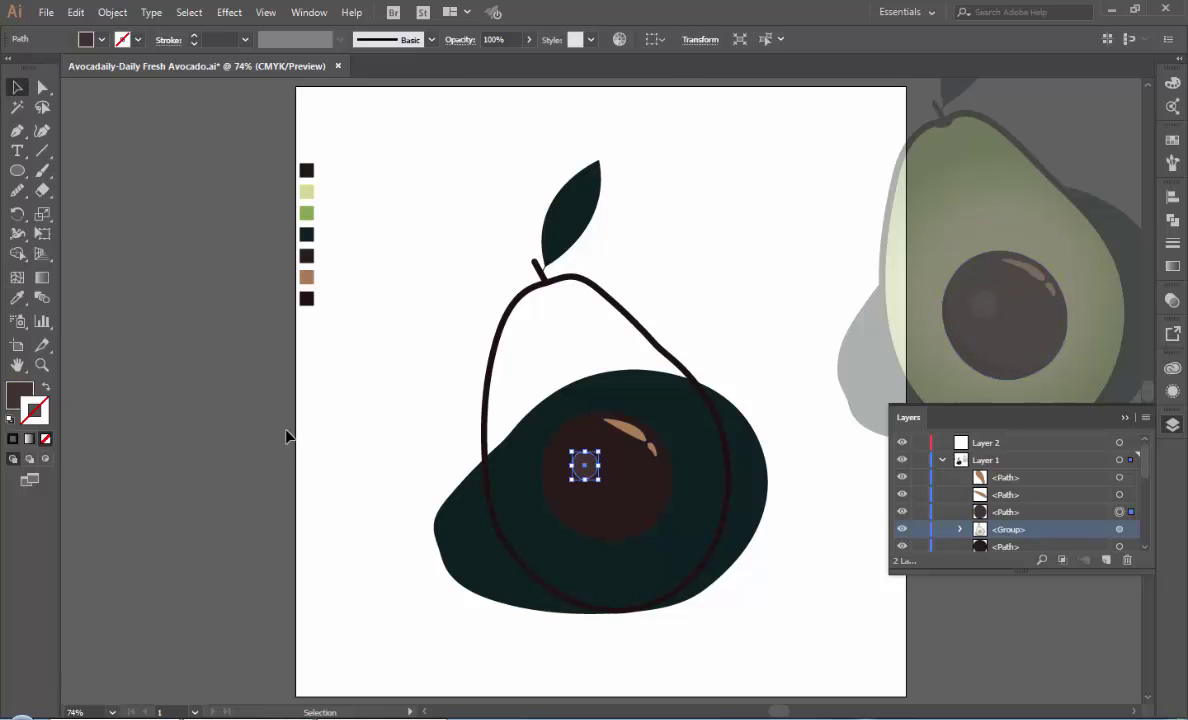
pyautogui.click(286, 437)
# - Pen-draw a closed crescent from the pit's upper left down to its bottom
pyautogui.keyDown('alt'); pyautogui.scroll(2, 551, 530); pyautogui.keyUp('alt')
pyautogui.click(17, 130)
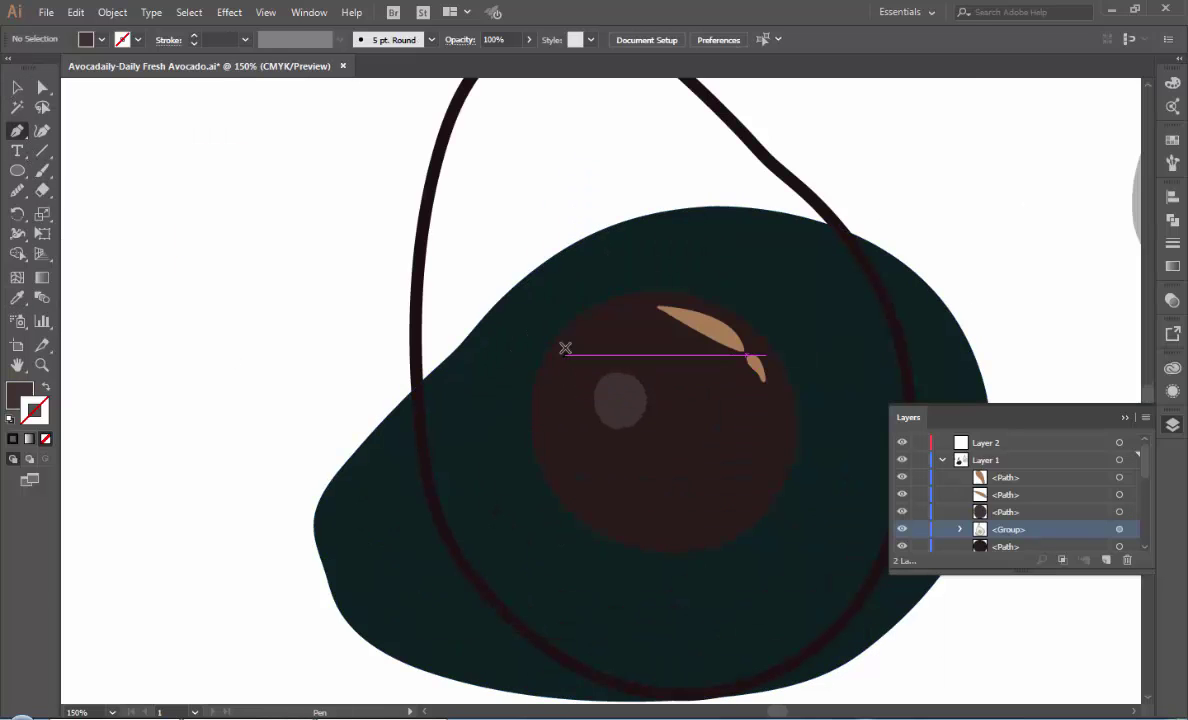
pyautogui.click(561, 331)
pyautogui.moveTo(687, 552); pyautogui.dragTo(840, 597)
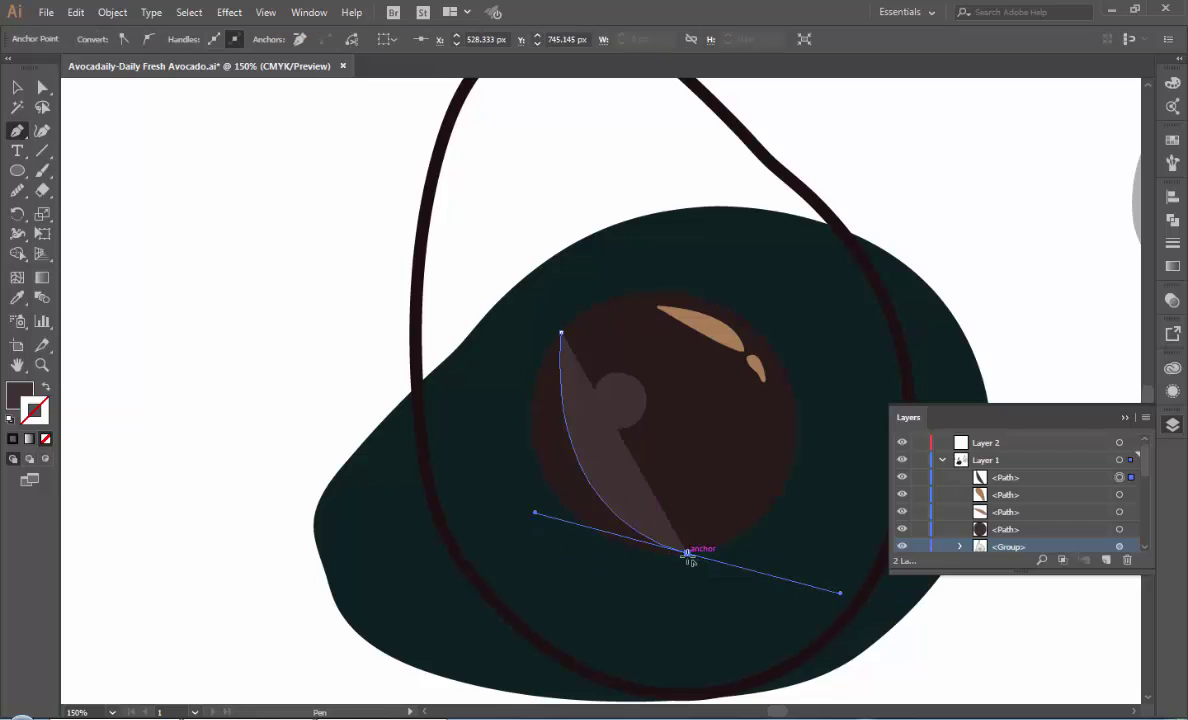
pyautogui.click(687, 552)
pyautogui.moveTo(561, 331)
pyautogui.mouseDown()
pyautogui.moveTo(635, 263)
pyautogui.moveTo(658, 131)
pyautogui.moveTo(673, 116)
pyautogui.mouseUp()
pyautogui.moveTo(535, 512)
pyautogui.mouseDown()
pyautogui.moveTo(548, 487)
pyautogui.moveTo(525, 403)
pyautogui.moveTo(501, 403)
pyautogui.mouseUp()
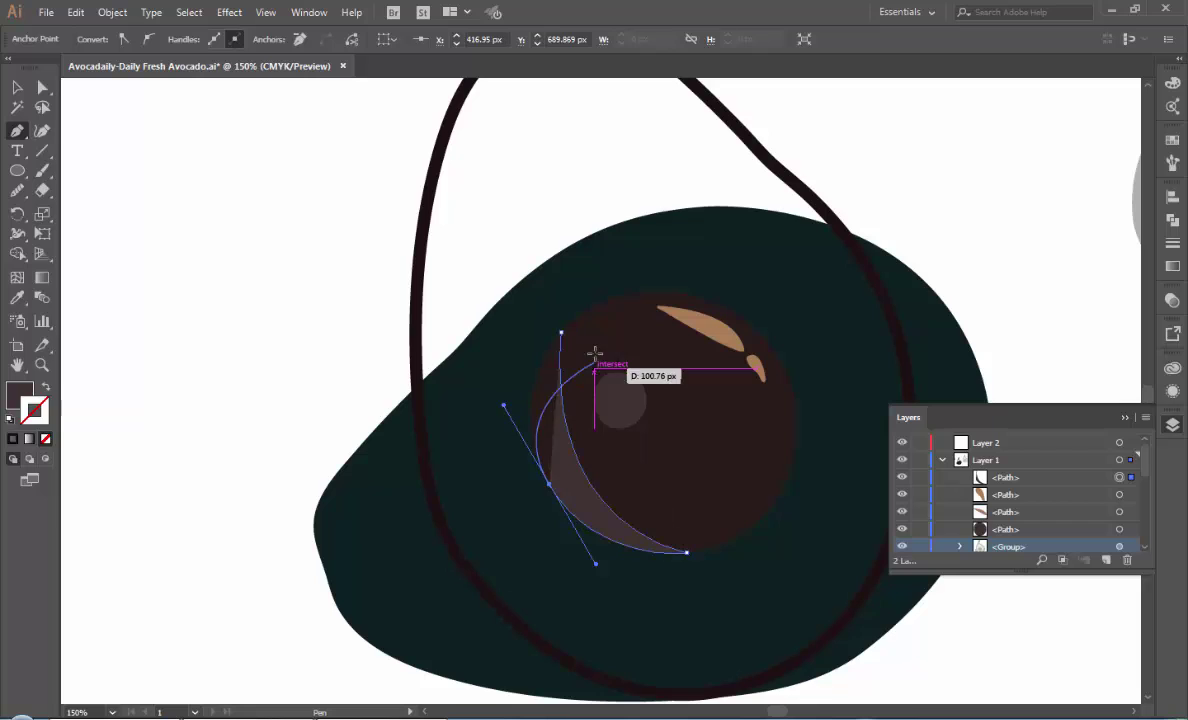
pyautogui.moveTo(558, 332); pyautogui.dragTo(558, 332)
pyautogui.click(562, 331)
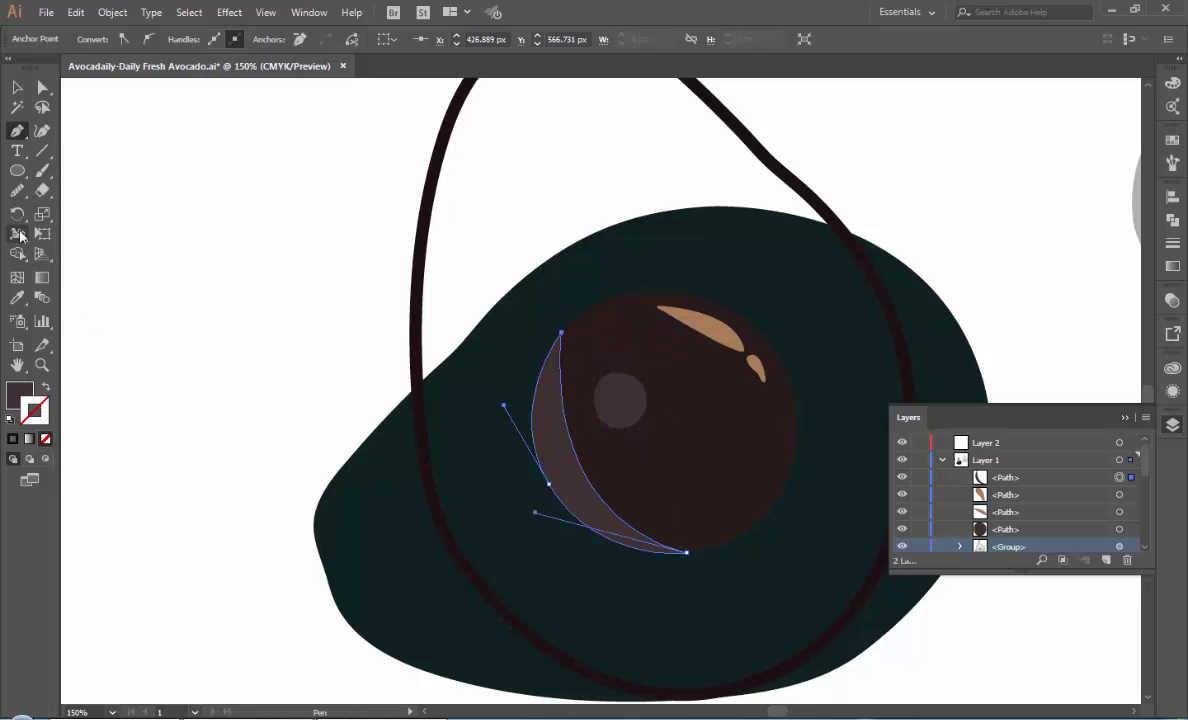
# - Deselect the finished shadow crescent and fit the whole artboard in view
pyautogui.click(17, 89)
pyautogui.scroll(-1, 170, 203)
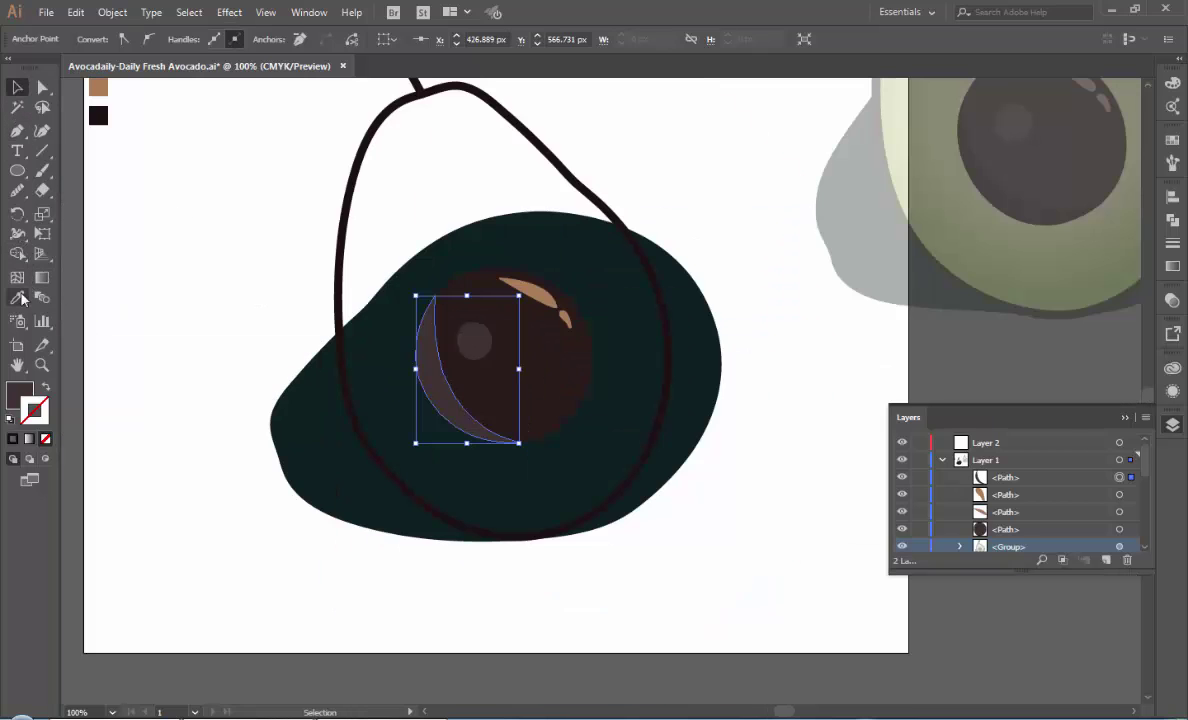
pyautogui.click(112, 215)
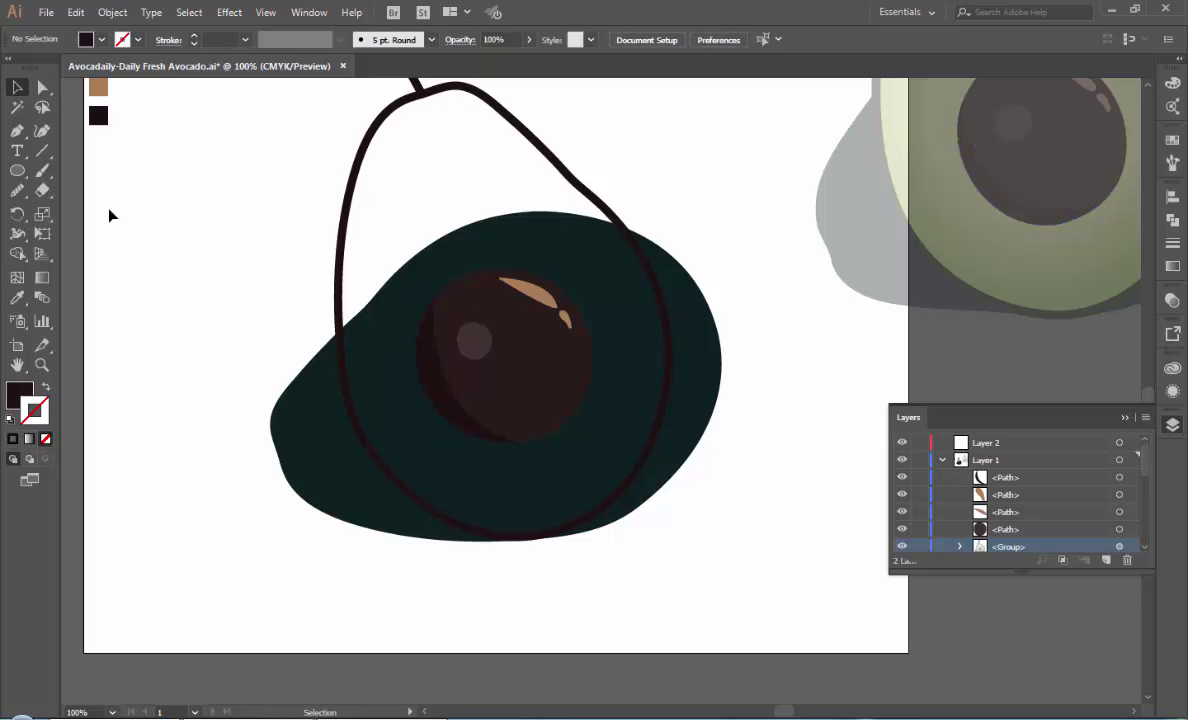
pyautogui.hotkey('ctrl', '0')
pyautogui.press('v')
pyautogui.click(700, 378)
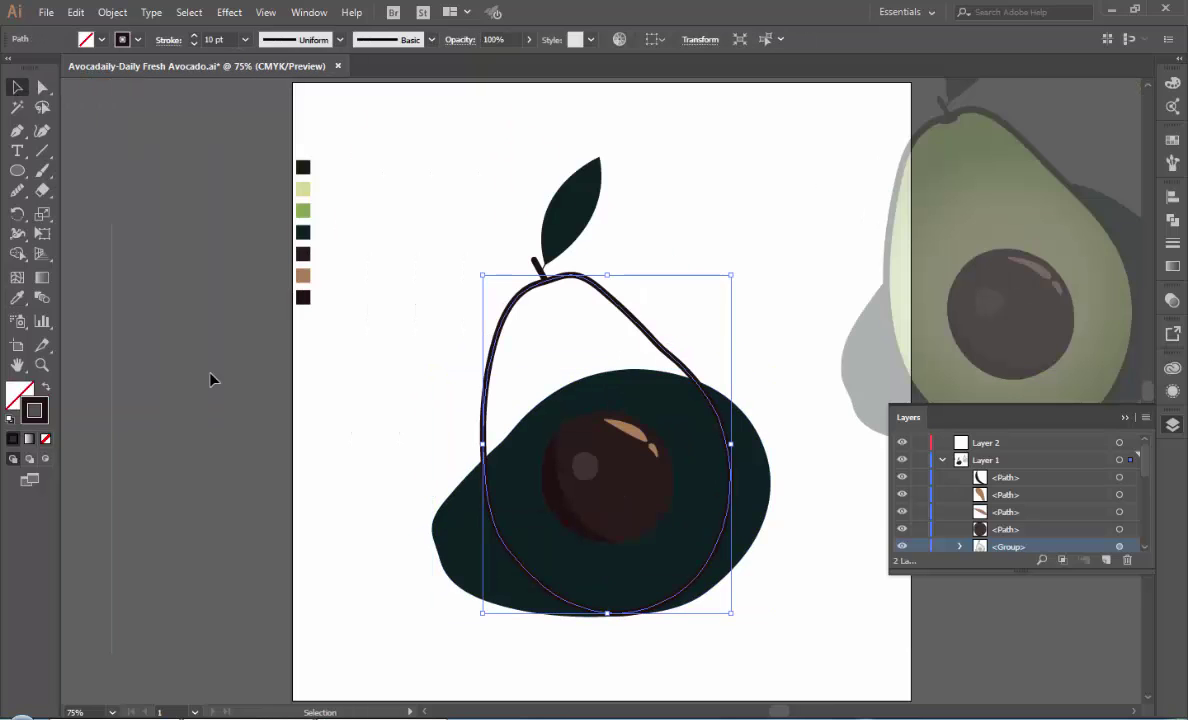
# - Fill the avocado outline with a default gradient, undoing an accidental solid green sample
pyautogui.click(12, 398)
pyautogui.click(29, 439)
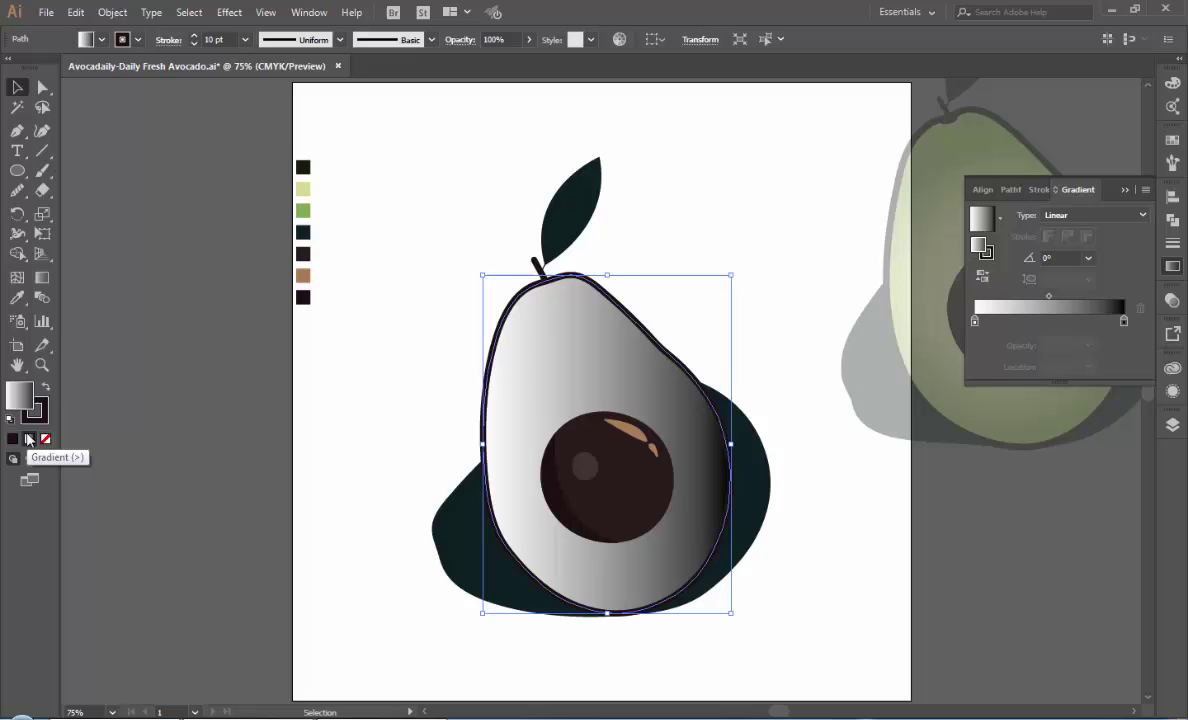
pyautogui.click(1125, 190)
pyautogui.press('i')
pyautogui.click(1058, 218)
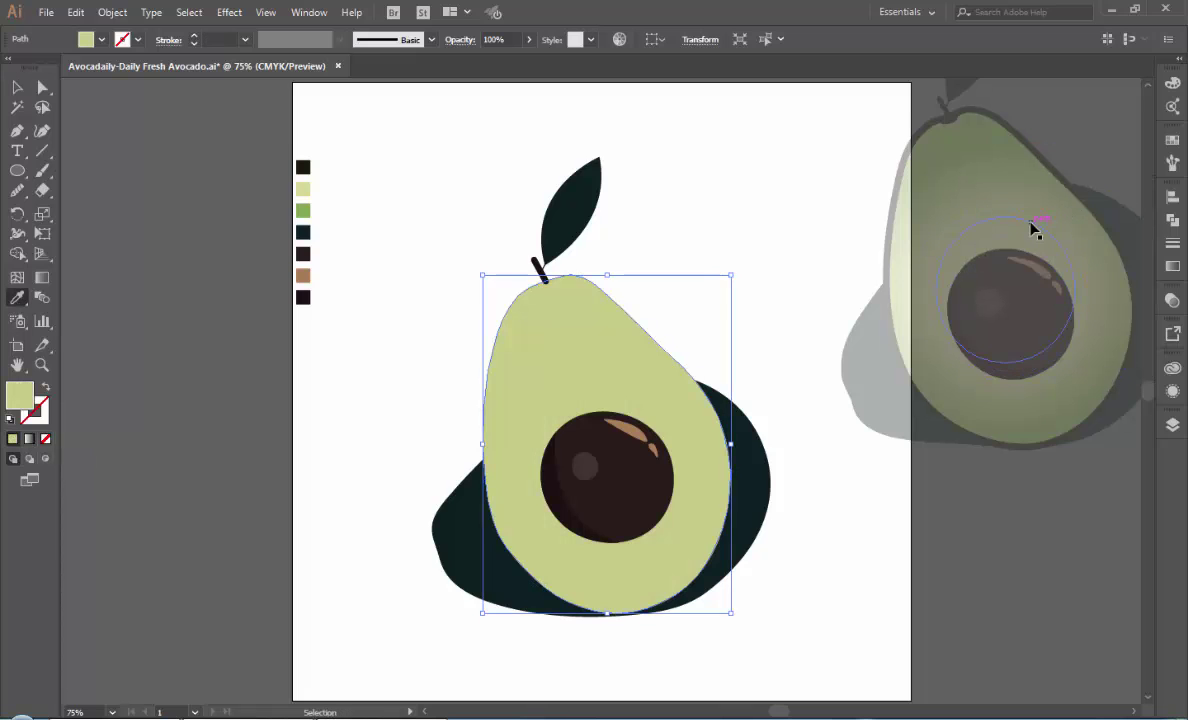
pyautogui.hotkey('ctrl', 'z')
pyautogui.press('v')
pyautogui.click(374, 435)
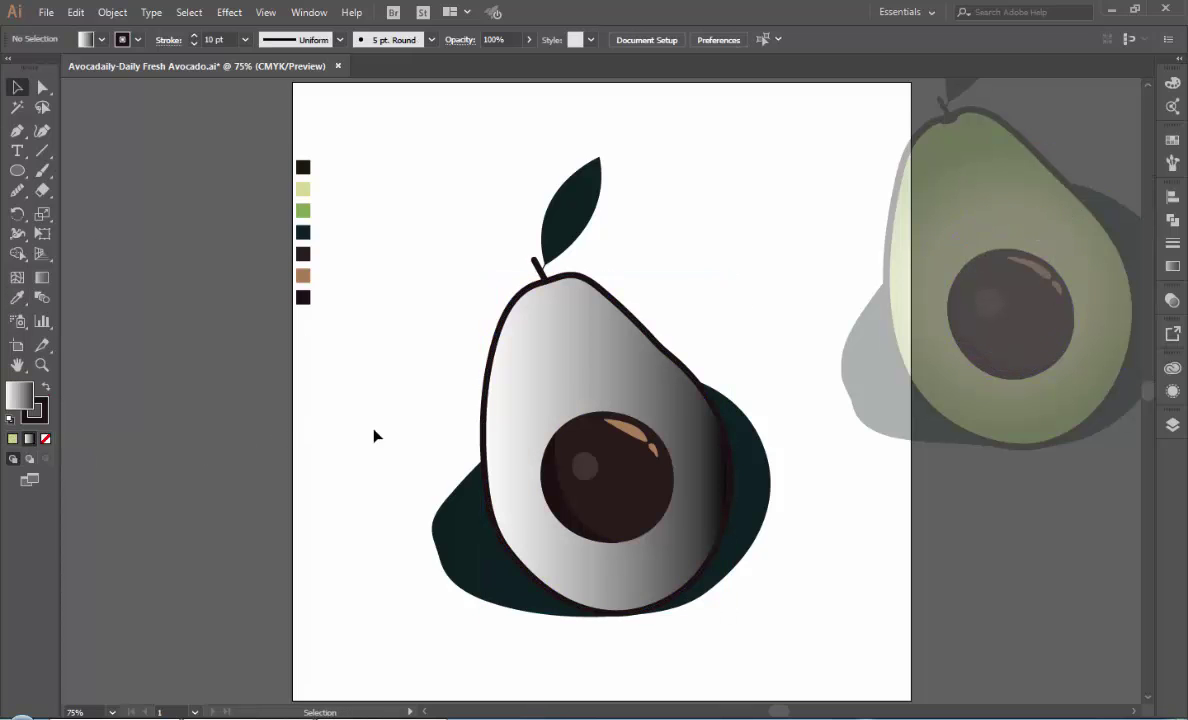
pyautogui.click(692, 449)
# - In the Gradient panel, set the left gradient stop to olive green
pyautogui.hotkey('ctrl', 'F9')
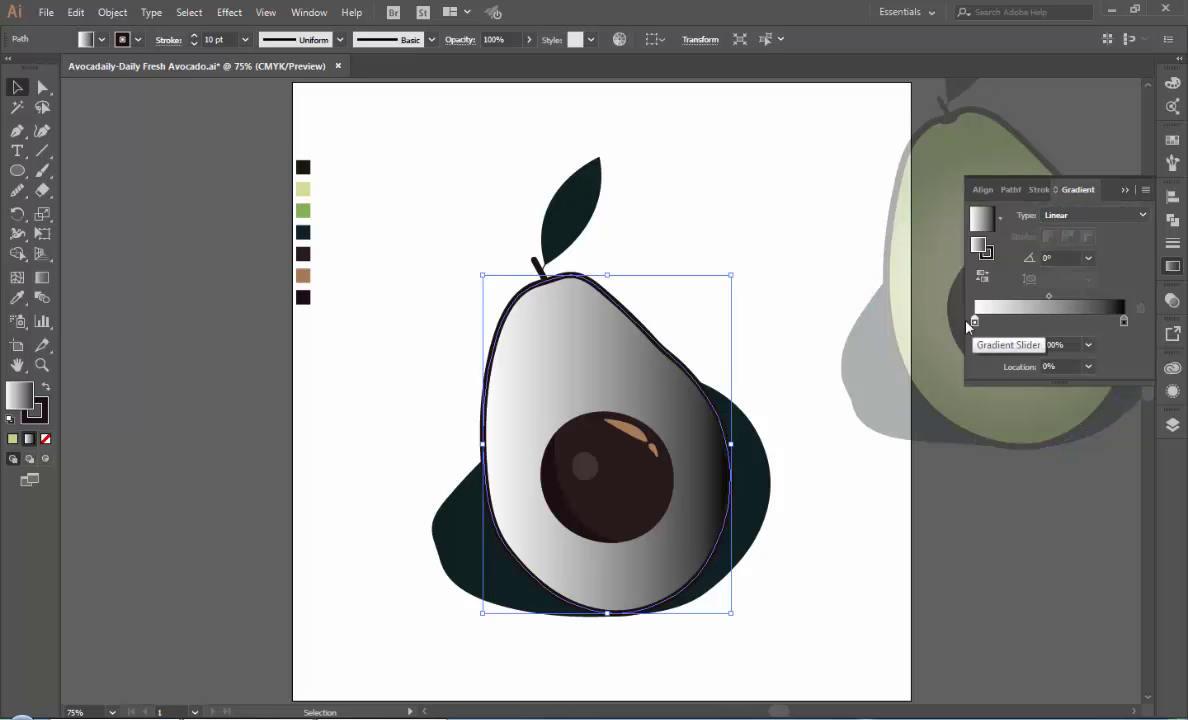
pyautogui.doubleClick(985, 248)
pyautogui.click(808, 520)
pyautogui.moveTo(808, 520); pyautogui.dragTo(815, 533)
pyautogui.moveTo(815, 477)
pyautogui.mouseDown()
pyautogui.moveTo(815, 467)
pyautogui.moveTo(818, 517)
pyautogui.mouseUp()
pyautogui.moveTo(650, 455)
pyautogui.mouseDown()
pyautogui.moveTo(681, 432)
pyautogui.moveTo(687, 405)
pyautogui.moveTo(701, 420)
pyautogui.mouseUp()
pyautogui.click(960, 352)
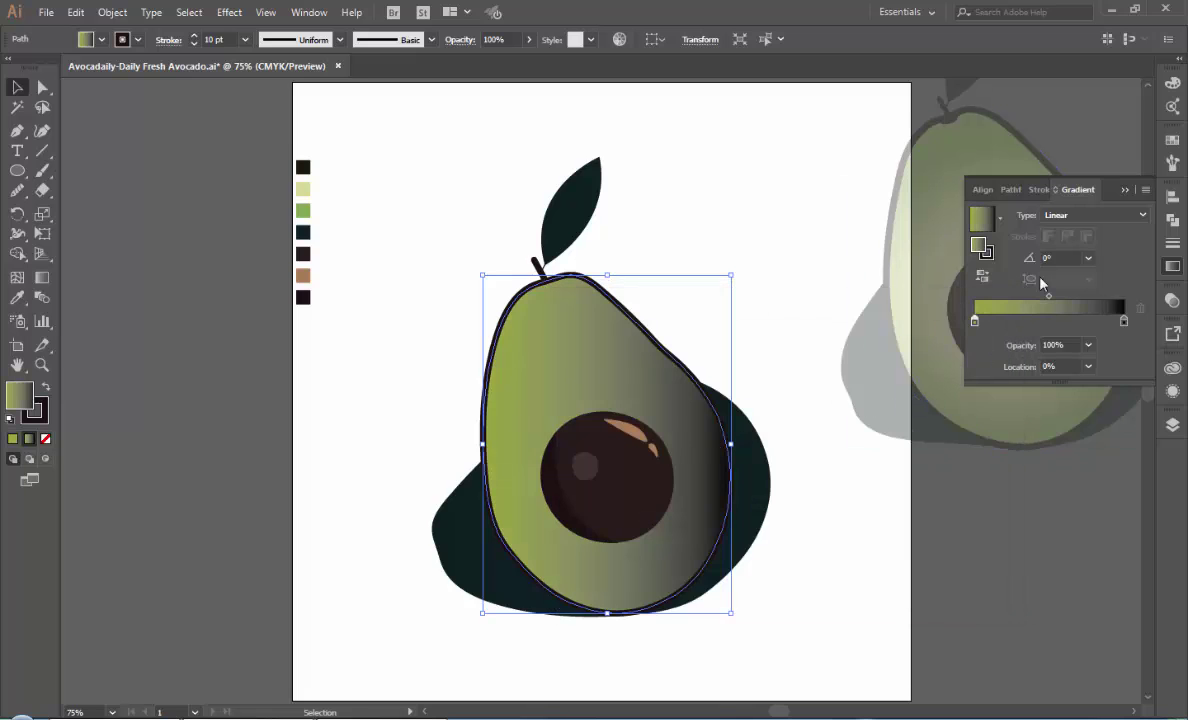
# - Set the right gradient stop to mid green and make the gradient radial
pyautogui.doubleClick(1124, 321)
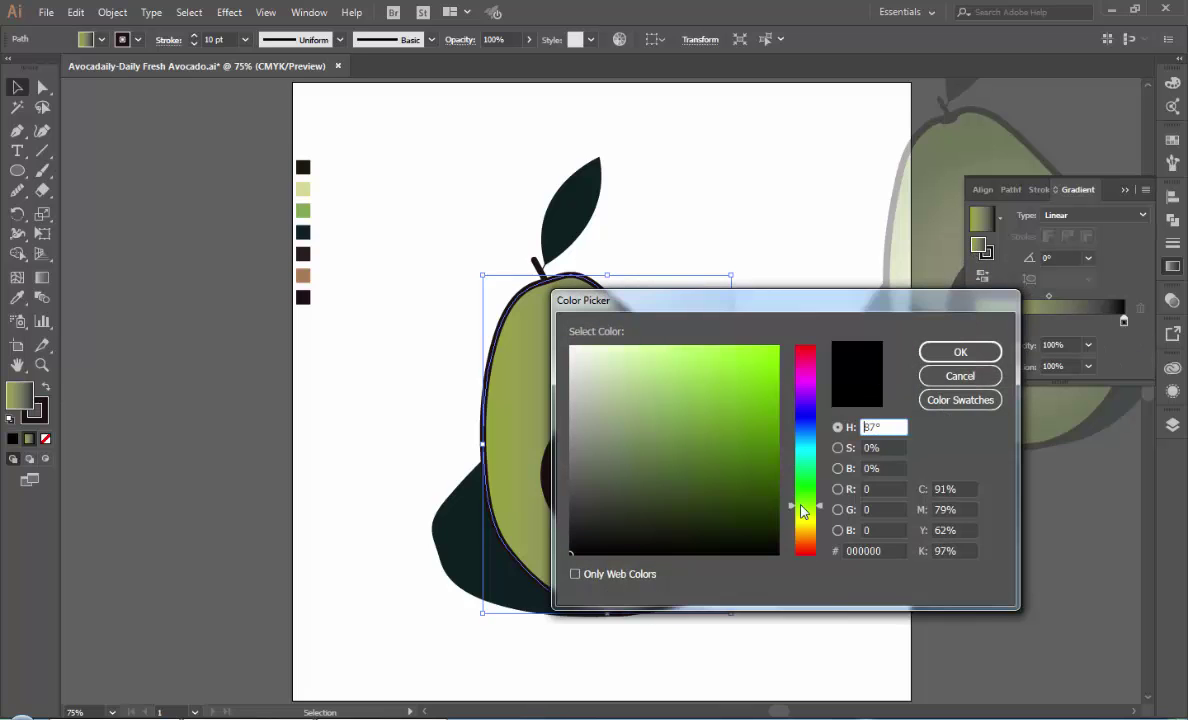
pyautogui.click(772, 475)
pyautogui.moveTo(772, 475)
pyautogui.mouseDown()
pyautogui.moveTo(609, 447)
pyautogui.moveTo(705, 467)
pyautogui.mouseUp()
pyautogui.click(958, 352)
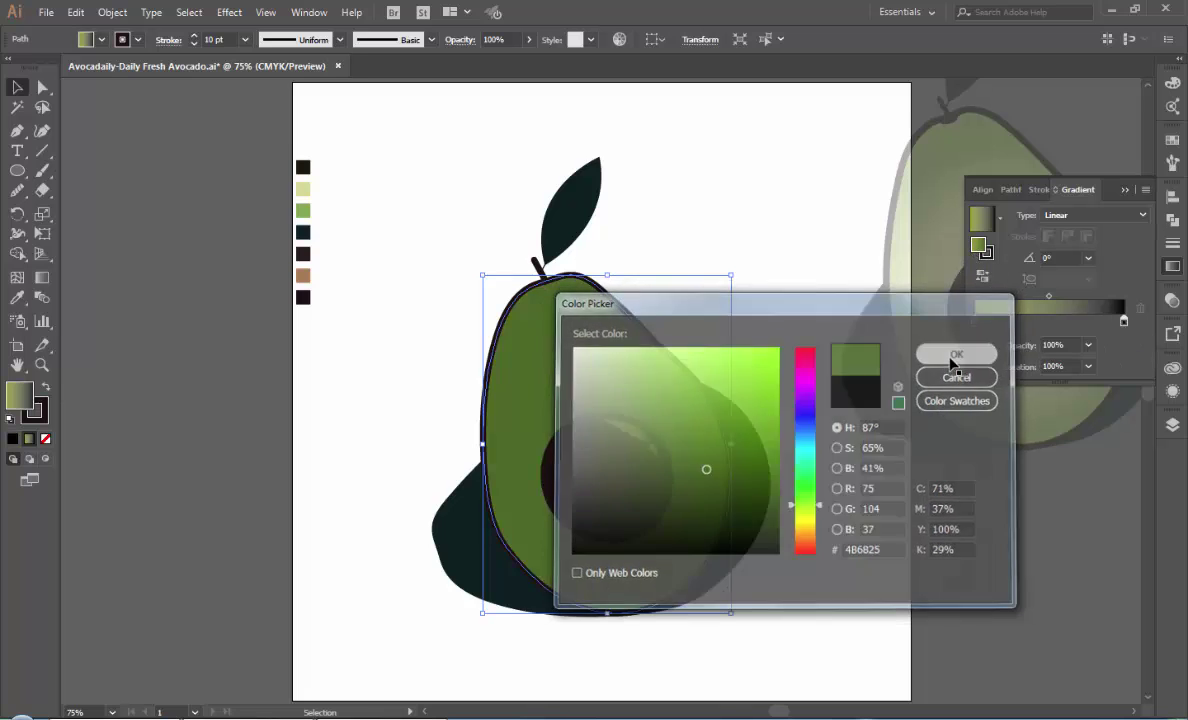
pyautogui.click(1081, 215)
pyautogui.click(1081, 250)
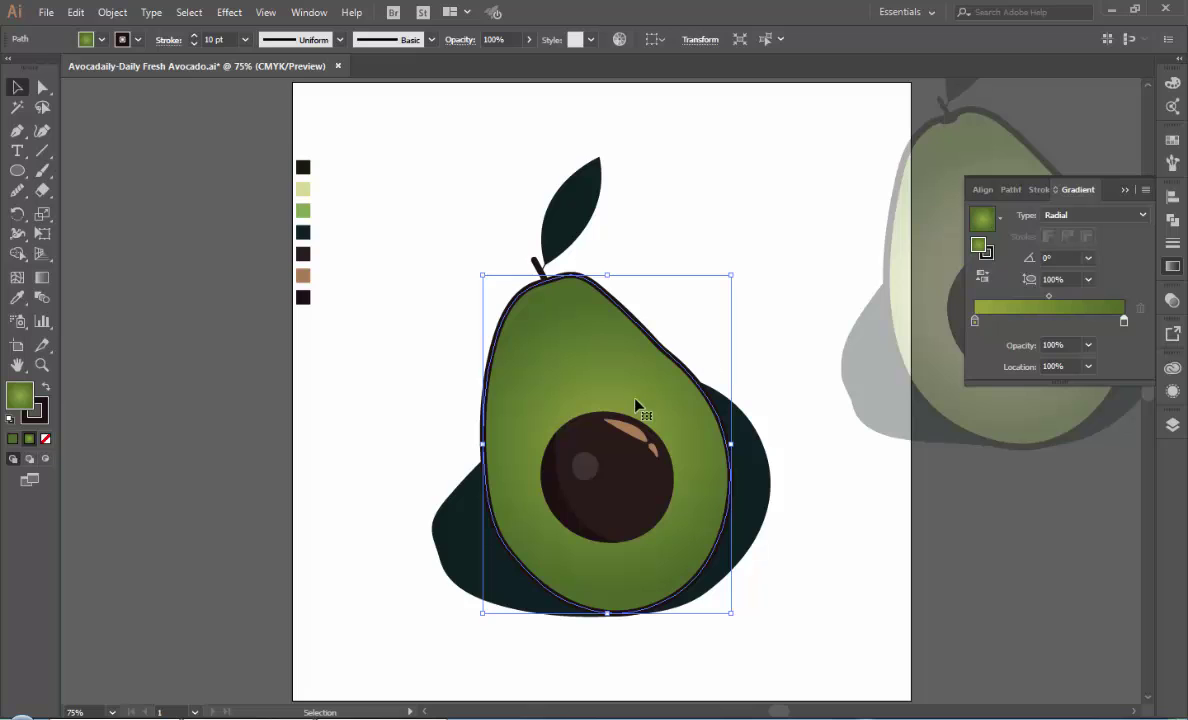
# - Make the centre stop pale olive, with aspect ratio 300% and angle 90°
pyautogui.doubleClick(985, 250)
pyautogui.click(803, 522)
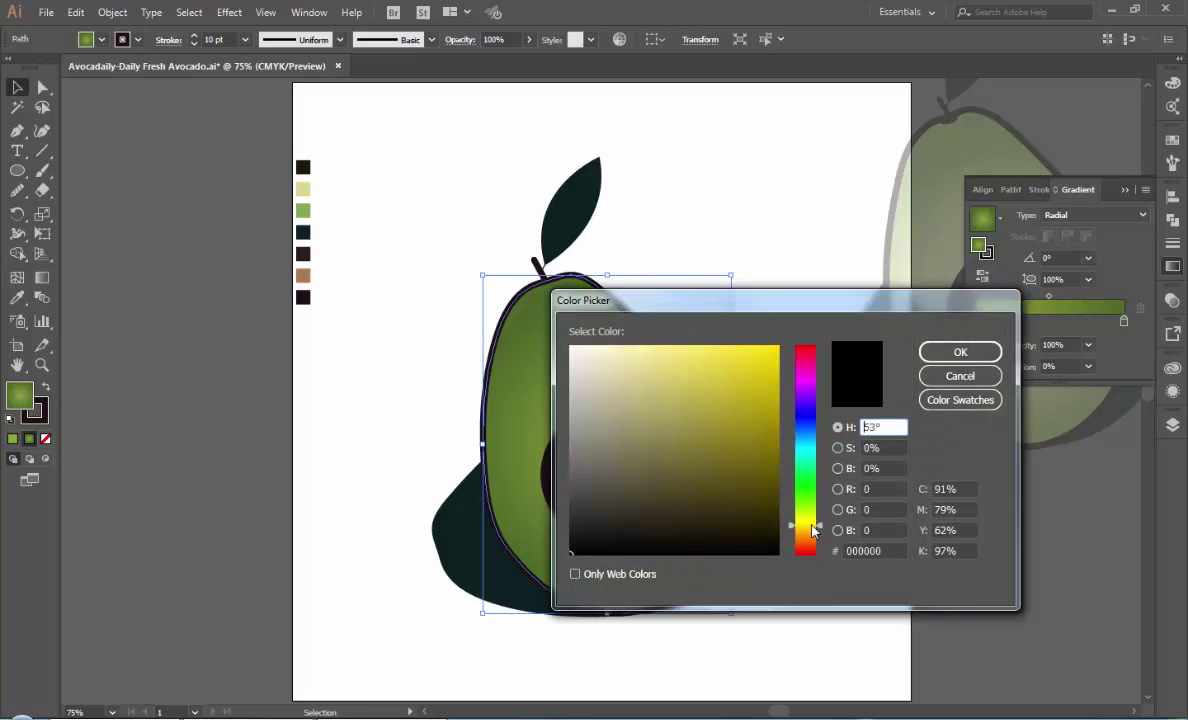
pyautogui.moveTo(681, 416)
pyautogui.mouseDown()
pyautogui.moveTo(650, 400)
pyautogui.moveTo(666, 390)
pyautogui.mouseUp()
pyautogui.click(960, 352)
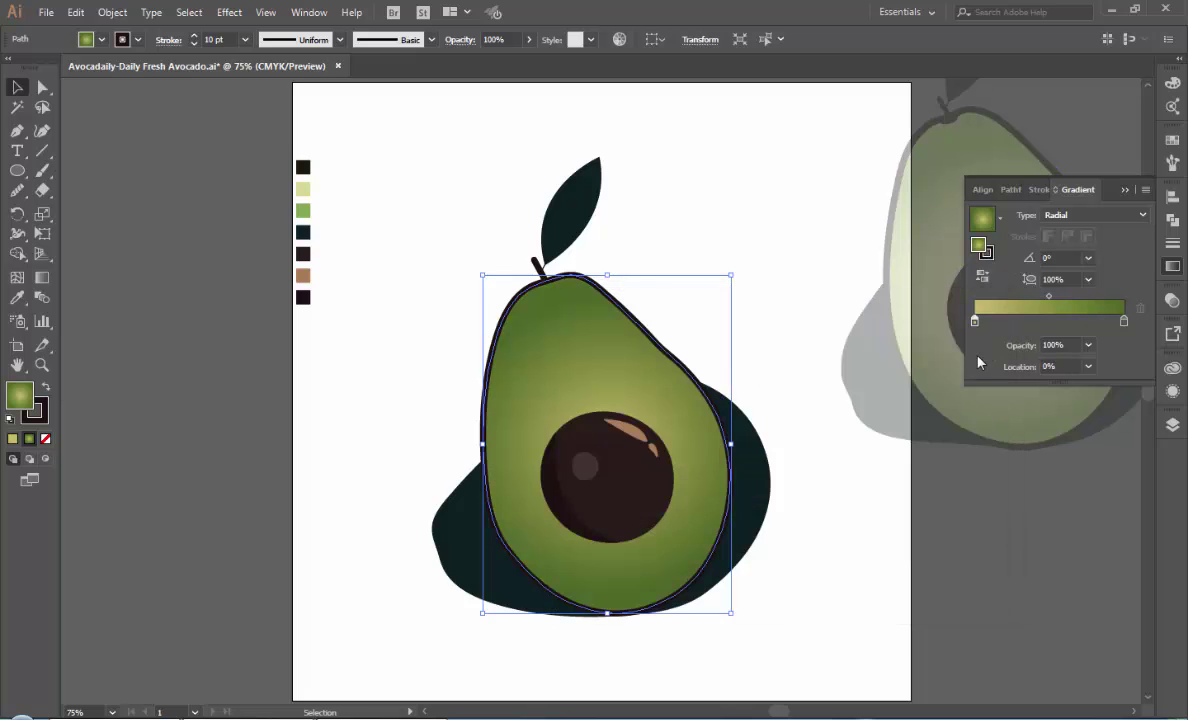
pyautogui.click(1088, 279)
pyautogui.click(1097, 500)
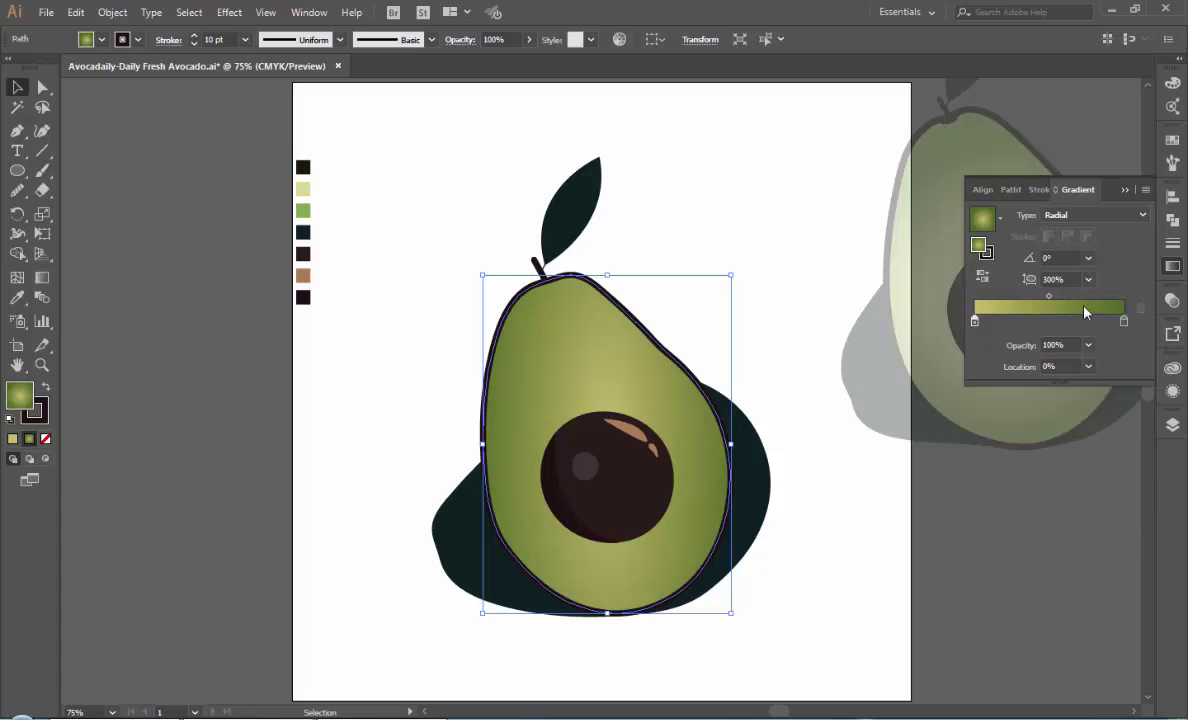
pyautogui.click(1088, 258)
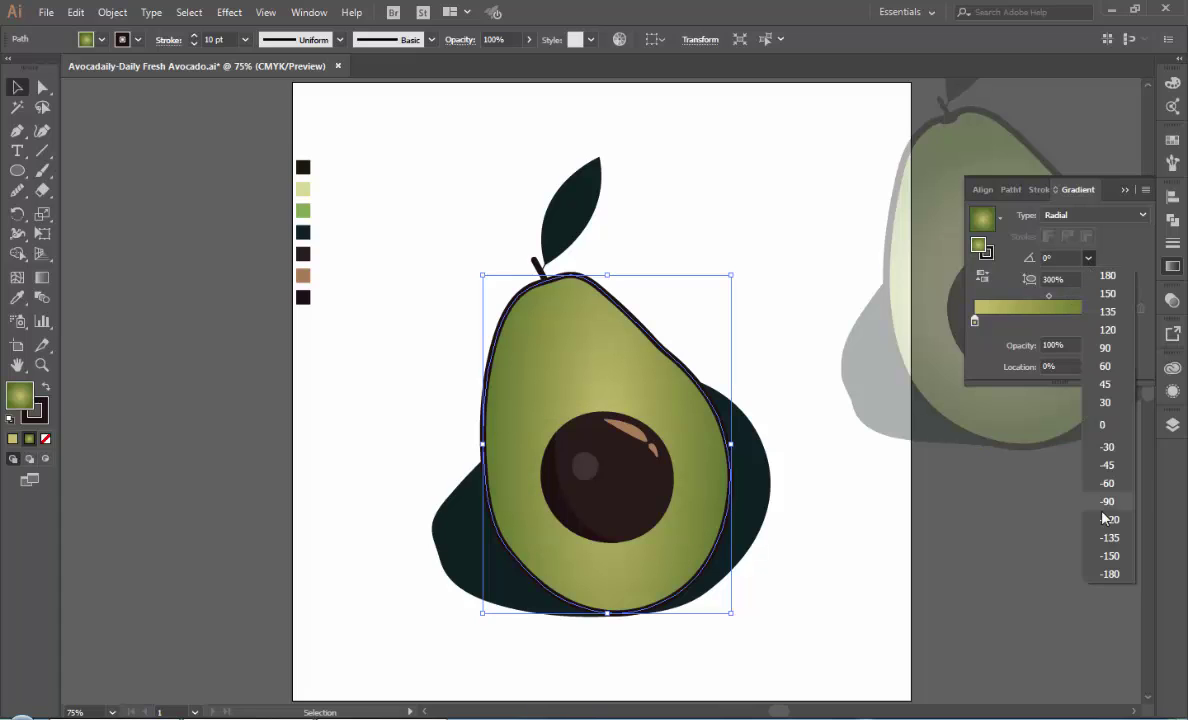
pyautogui.click(1105, 348)
# - Delete the grey reference pear image
pyautogui.click(986, 543)
pyautogui.click(903, 200)
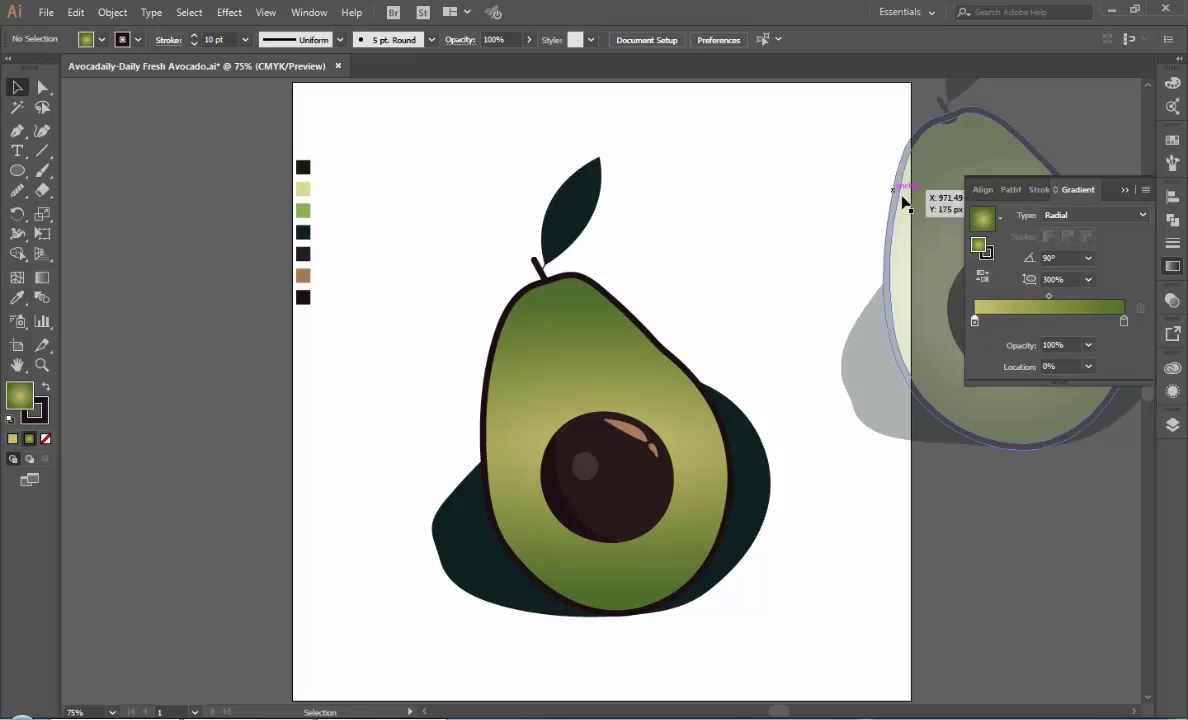
pyautogui.press('Delete')
# - Delete the column of colour swatches beside the artwork and zoom to 100%
pyautogui.click(1149, 190)
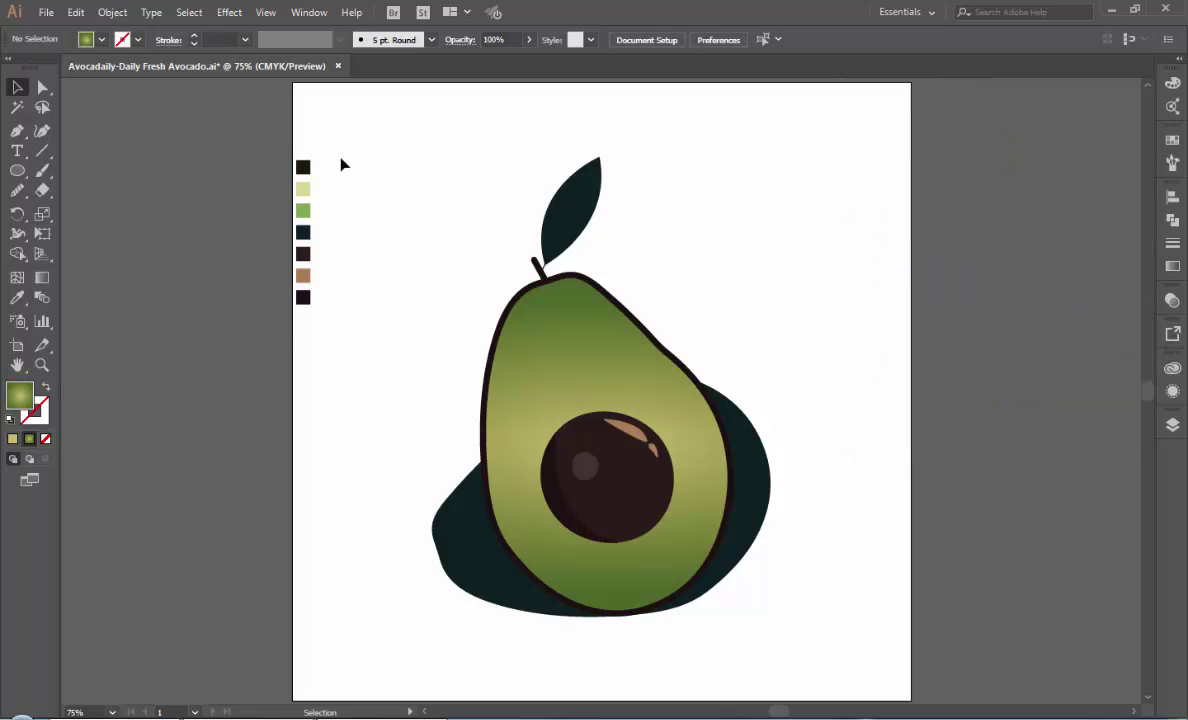
pyautogui.moveTo(339, 160); pyautogui.dragTo(265, 366)
pyautogui.press('Delete')
pyautogui.moveTo(754, 196); pyautogui.dragTo(421, 660)
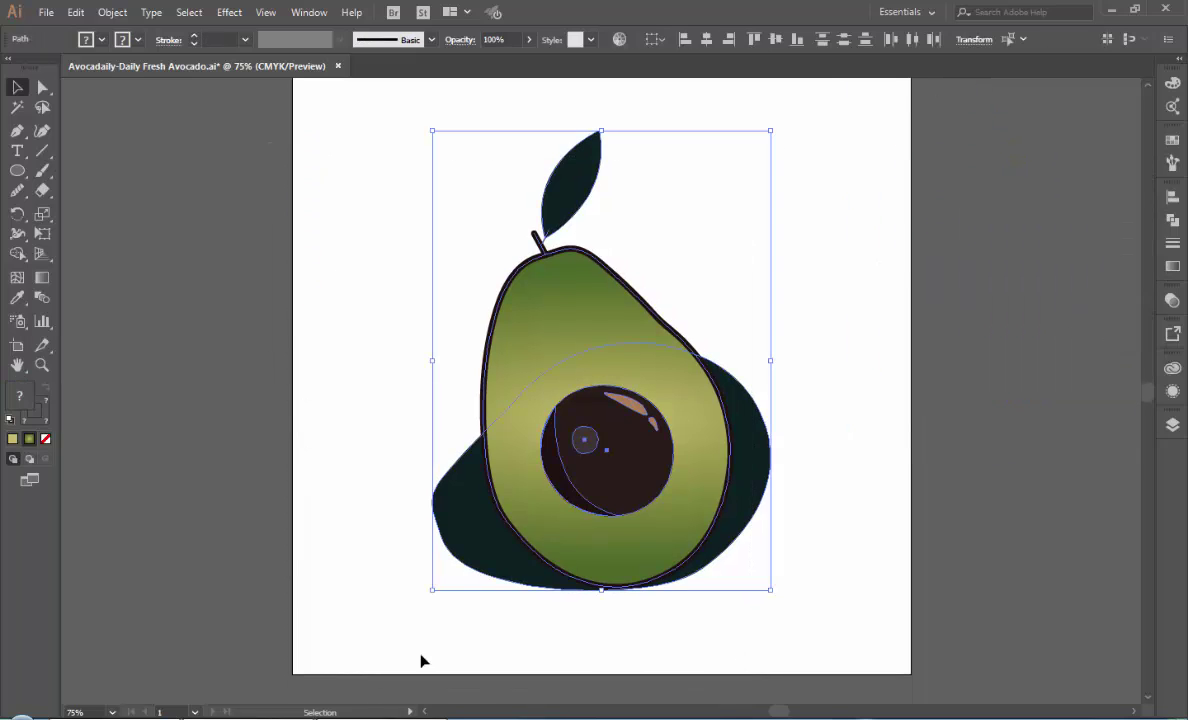
pyautogui.click(355, 457)
pyautogui.hotkey('ctrl', '1')
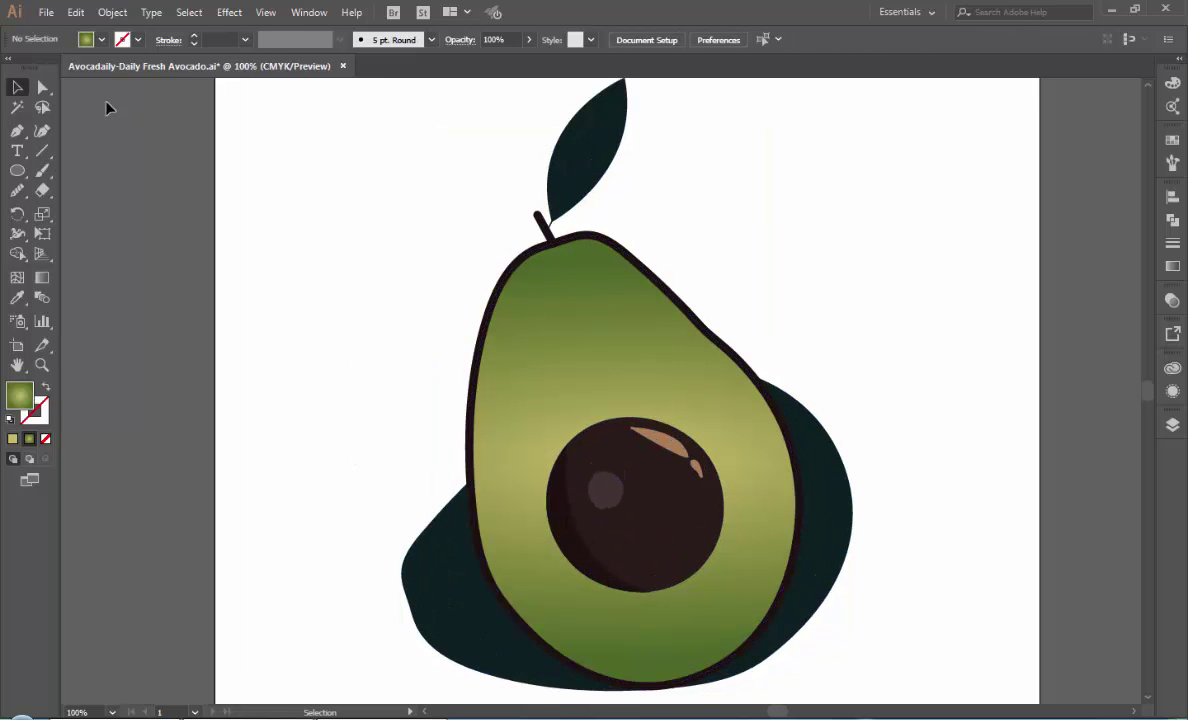
# - Draw a small ellipse with the avocado's dark outline colour as fill and no stroke
pyautogui.moveTo(312, 218); pyautogui.dragTo(337, 232)
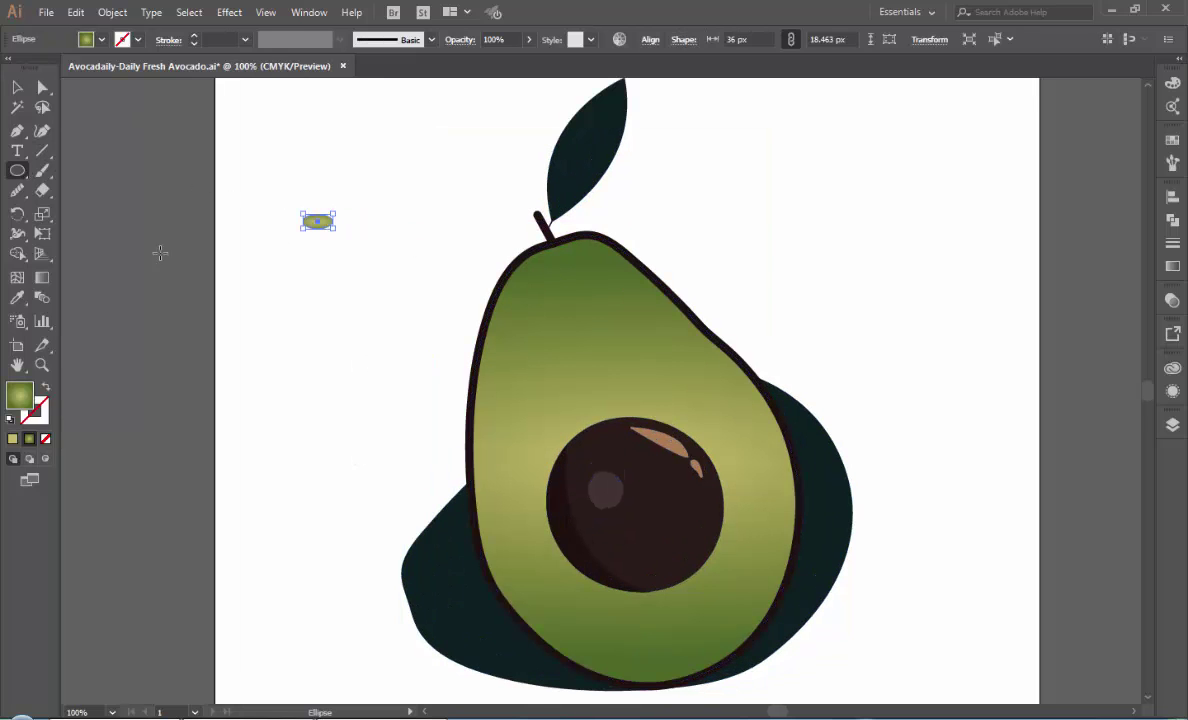
pyautogui.press('i')
pyautogui.click(498, 334)
pyautogui.click(50, 386)
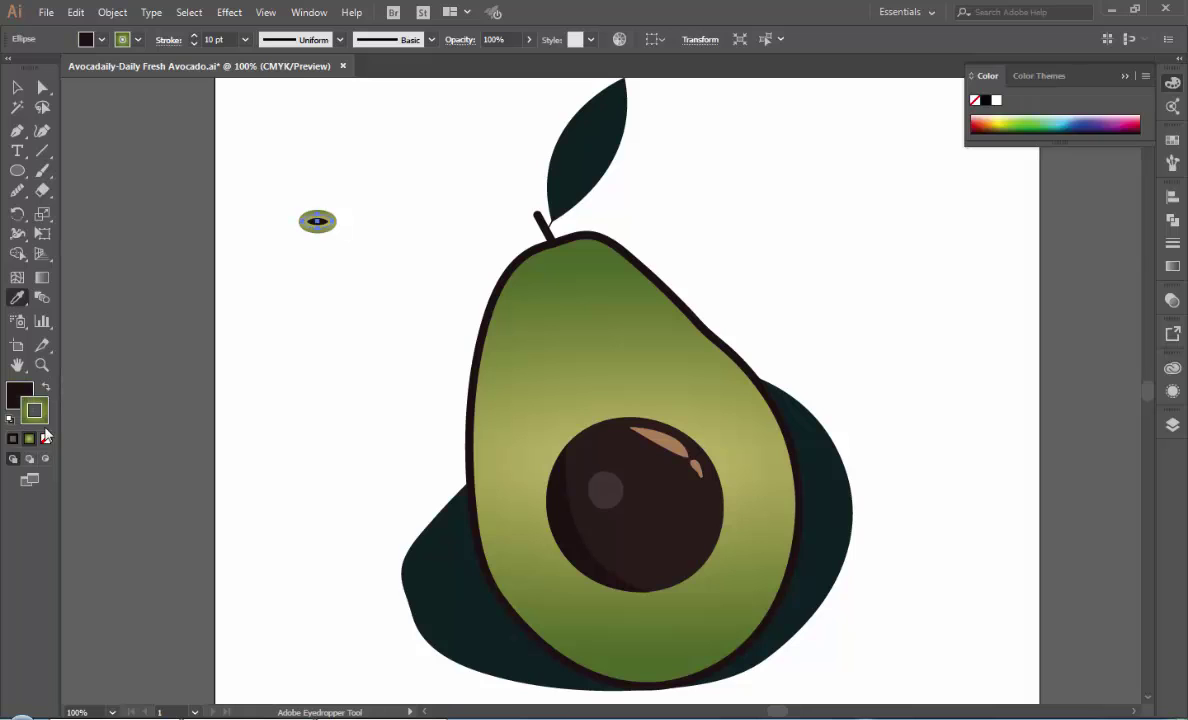
pyautogui.click(45, 438)
pyautogui.press('v')
# - Move and resize the dark oval onto the stem base at the avocado top
pyautogui.moveTo(317, 224)
pyautogui.mouseDown()
pyautogui.moveTo(463, 255)
pyautogui.moveTo(560, 254)
pyautogui.moveTo(522, 252)
pyautogui.mouseUp()
pyautogui.scroll(2, 569, 247)
pyautogui.scroll(2, 569, 247)
pyautogui.moveTo(467, 294); pyautogui.dragTo(470, 284)
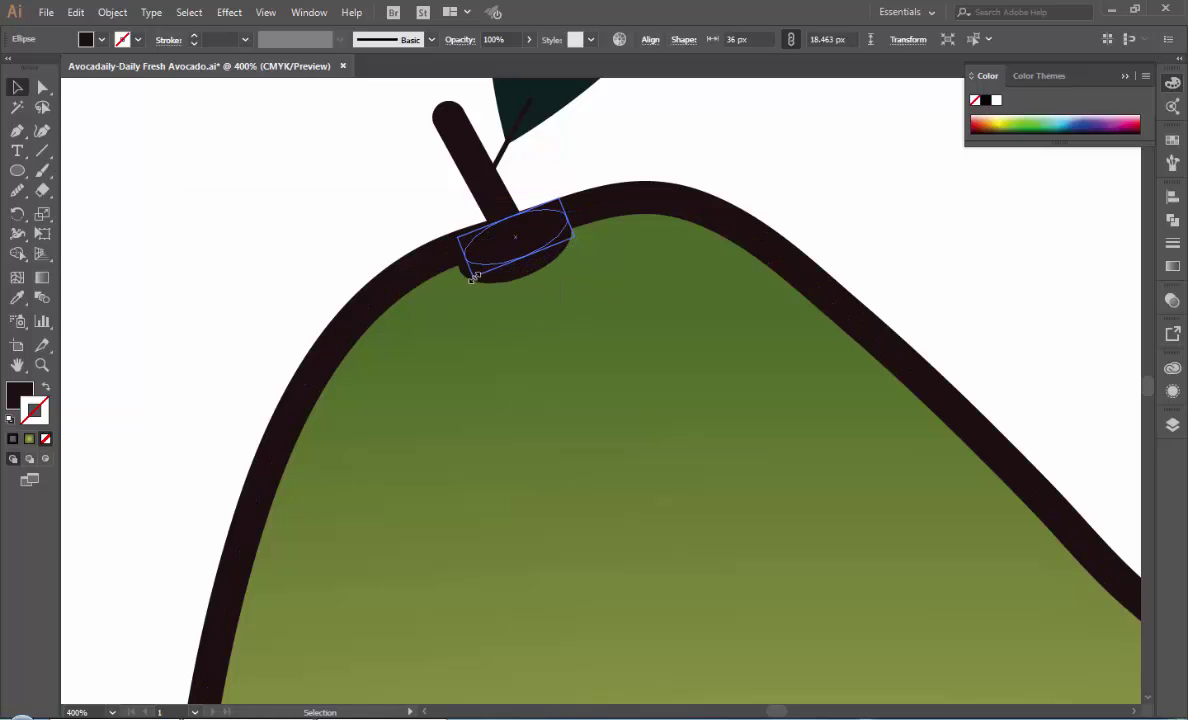
pyautogui.click(749, 148)
pyautogui.hotkey('ctrl', '0')
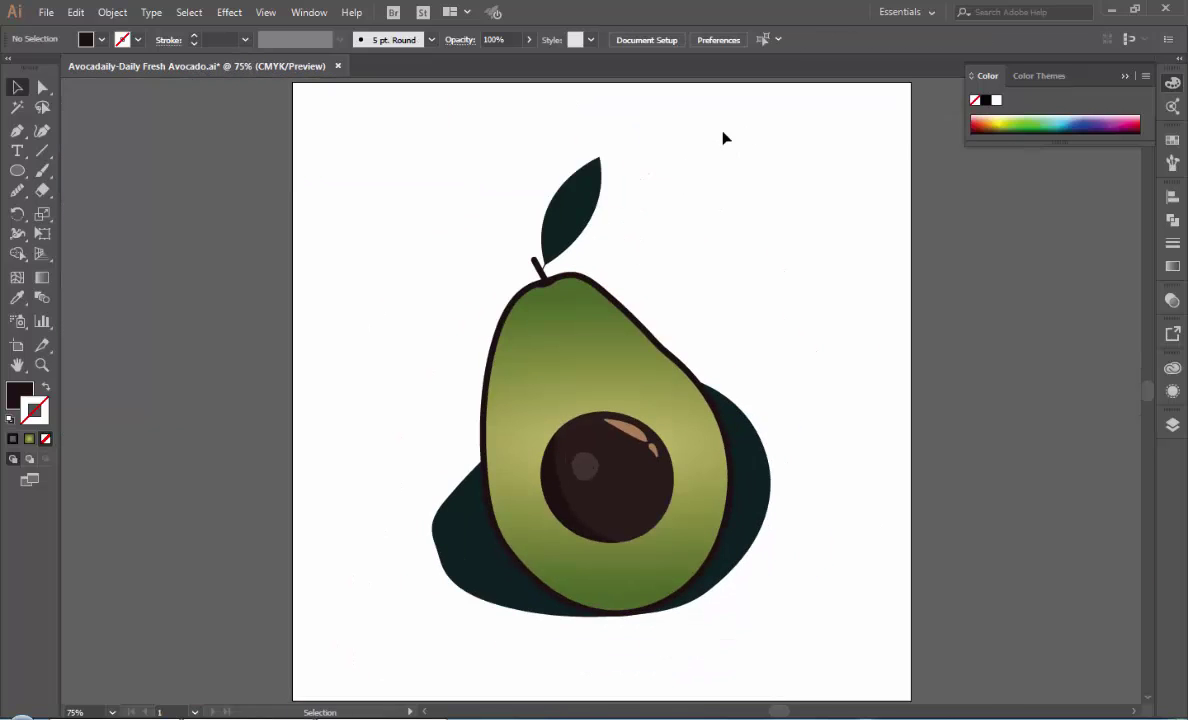
# - Select all the avocado parts and group them into one object
pyautogui.moveTo(723, 135); pyautogui.dragTo(392, 650)
pyautogui.rightClick(571, 94)
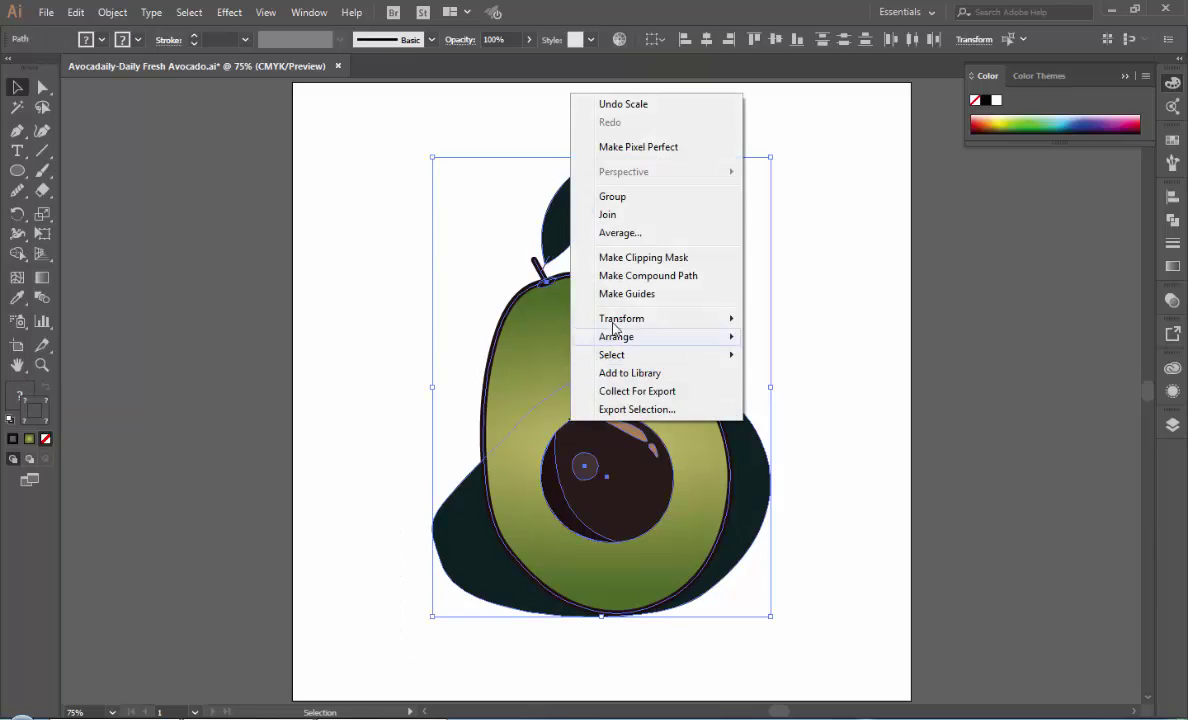
pyautogui.click(612, 196)
pyautogui.click(798, 398)
# - Make the hidden AVOCADAILY text group visible in the Layers panel
pyautogui.click(1172, 424)
pyautogui.click(901, 494)
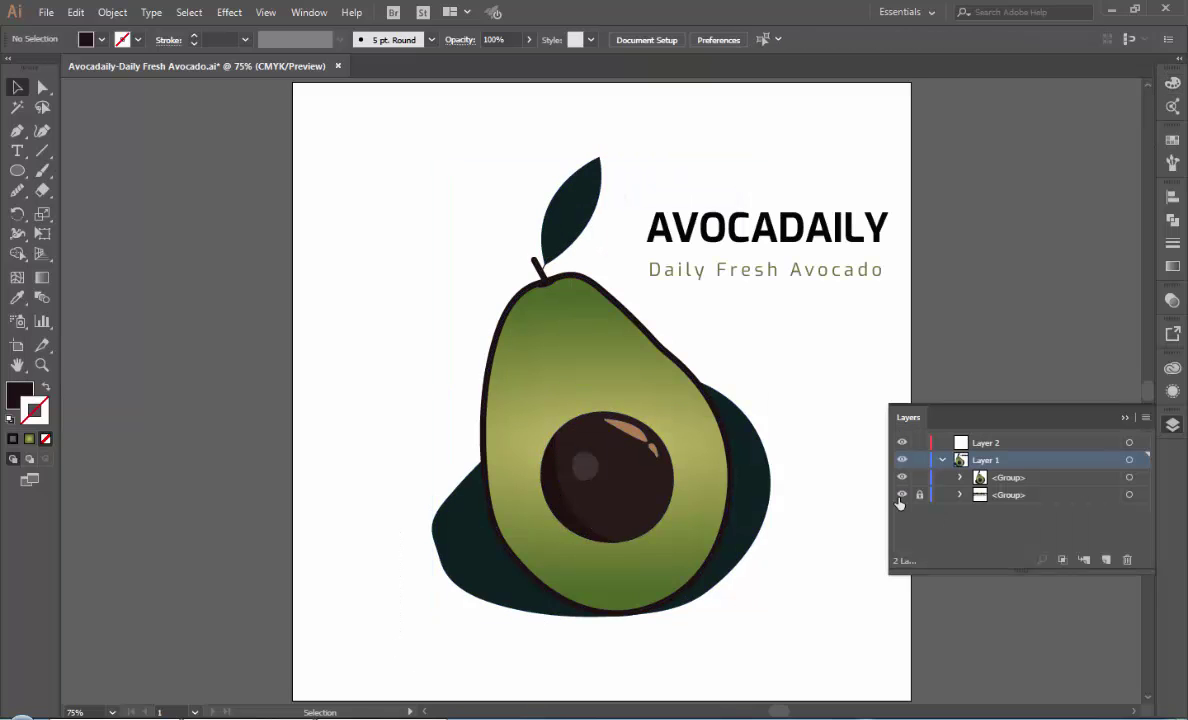
pyautogui.click(1124, 417)
# - Enlarge the avocado group slightly and align it beside the AVOCADAILY text
pyautogui.click(708, 447)
pyautogui.moveTo(432, 156); pyautogui.dragTo(390, 100)
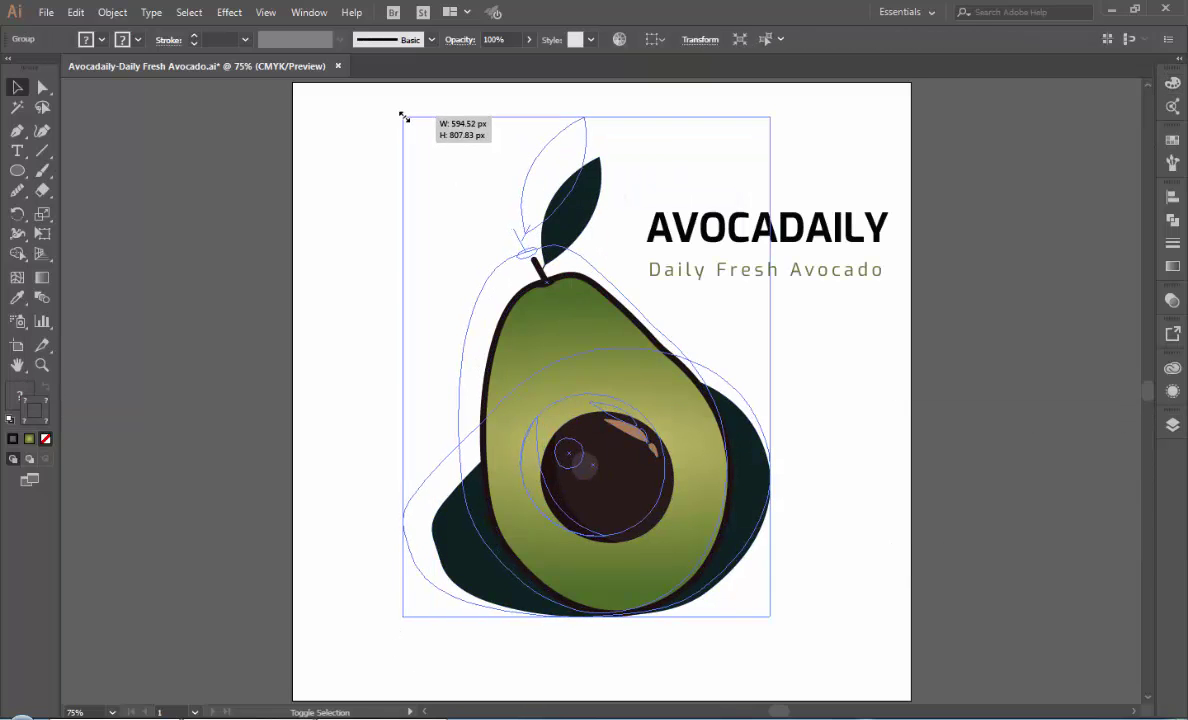
pyautogui.moveTo(773, 616); pyautogui.dragTo(812, 670)
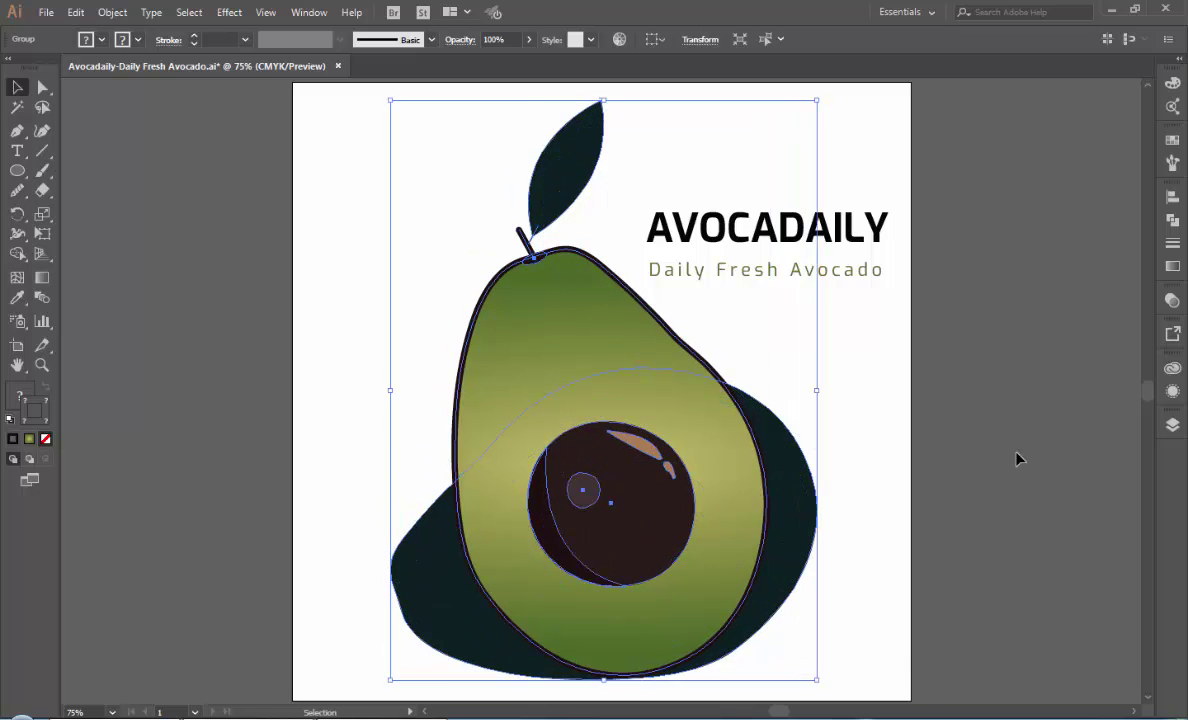
pyautogui.hotkey('ctrl', 'z')
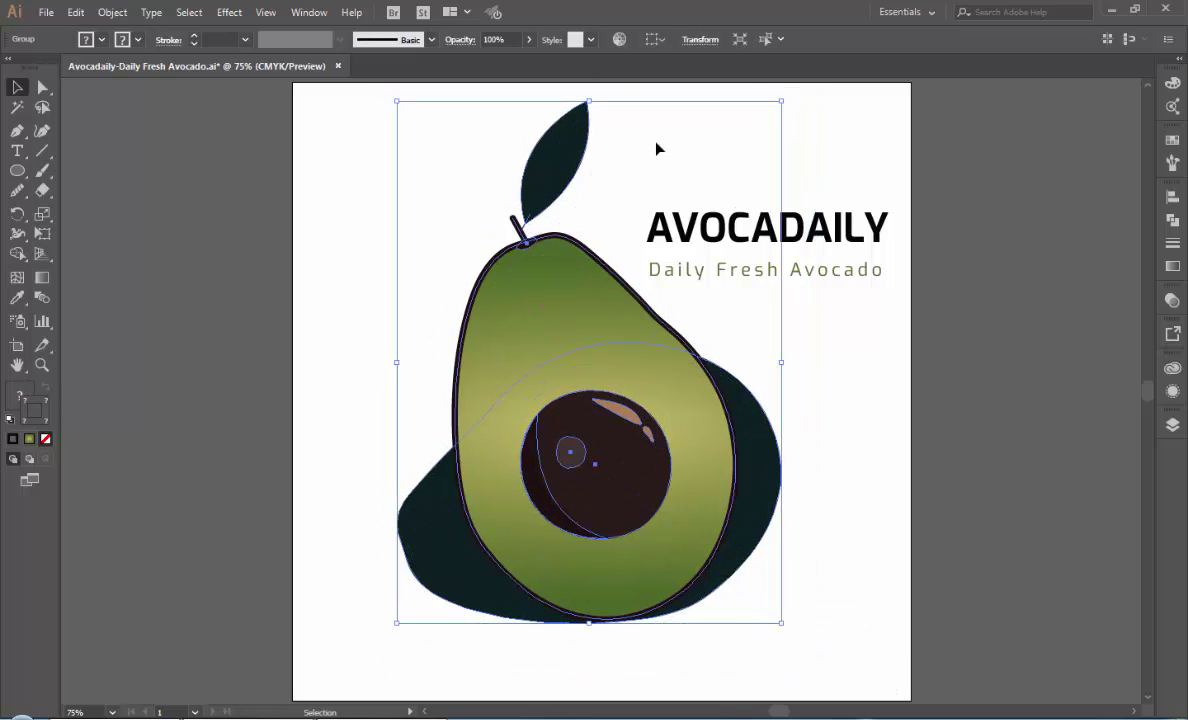
pyautogui.click(658, 39)
pyautogui.click(695, 62)
pyautogui.click(774, 45)
pyautogui.click(785, 191)
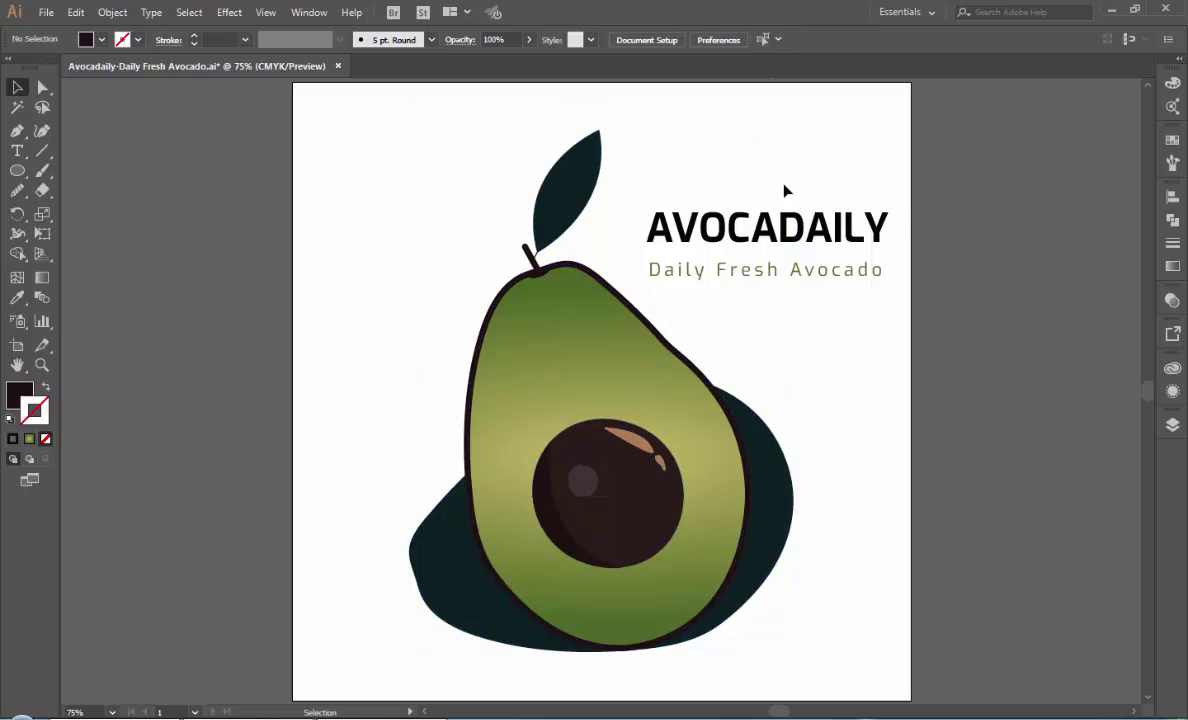